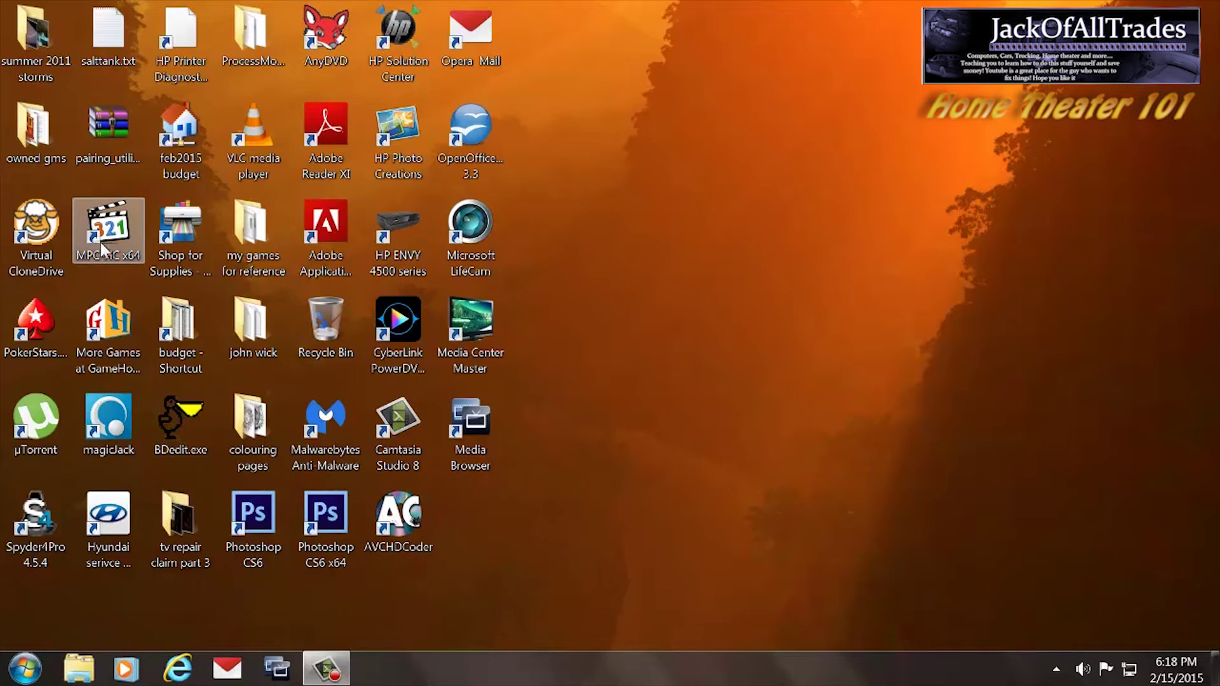
- Launch AVCHDCoder, look through its help resources, then close it
double_click(389, 530)
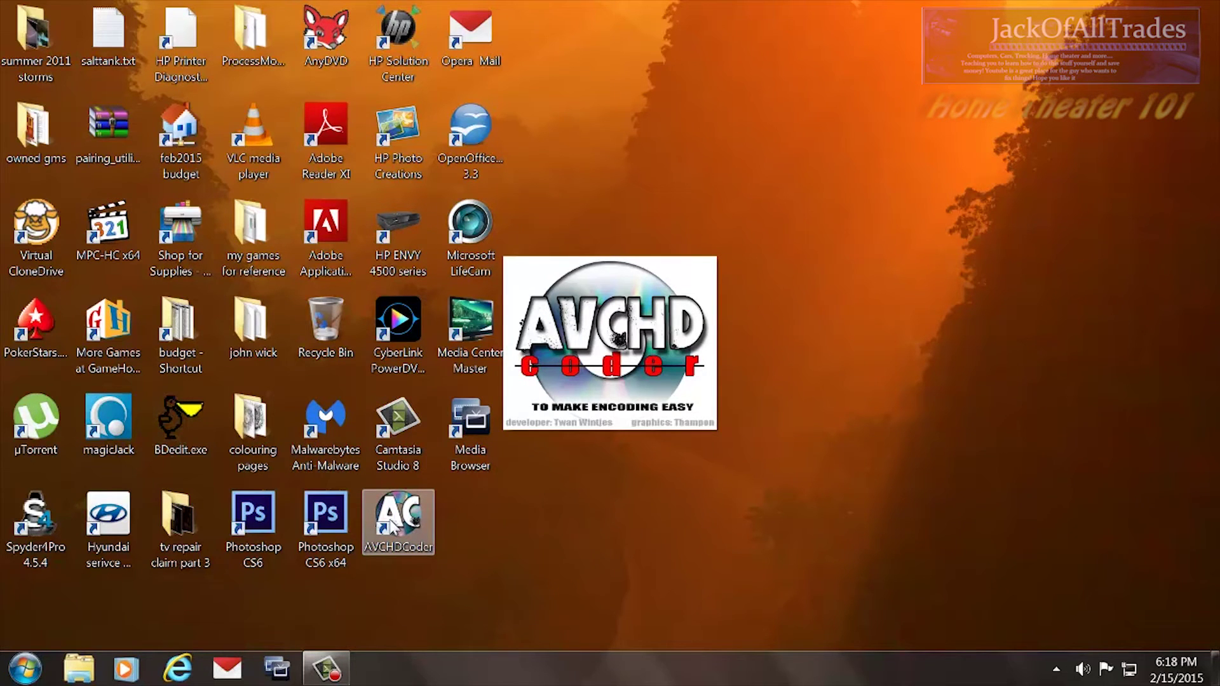
left_click(152, 86)
mouse_move(180, 127)
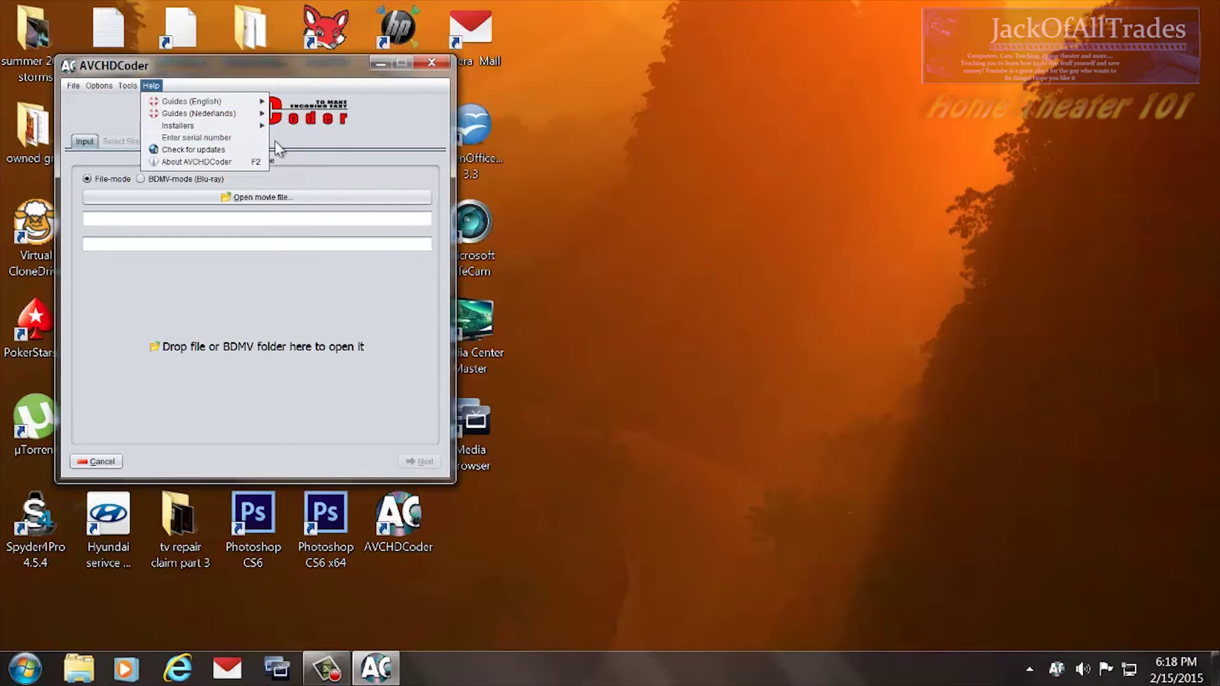
left_click(431, 63)
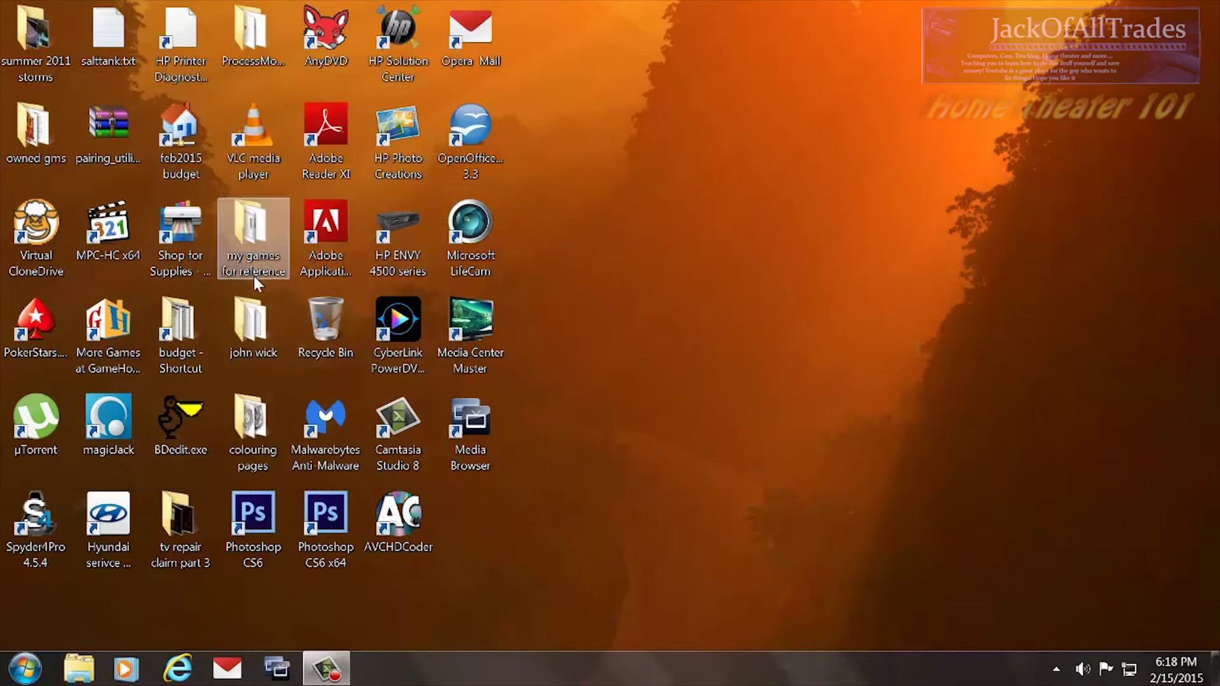
- Launch MPC-HC maximised with the 00000.m2ts clip playing and bring up its context menu
double_click(112, 233)
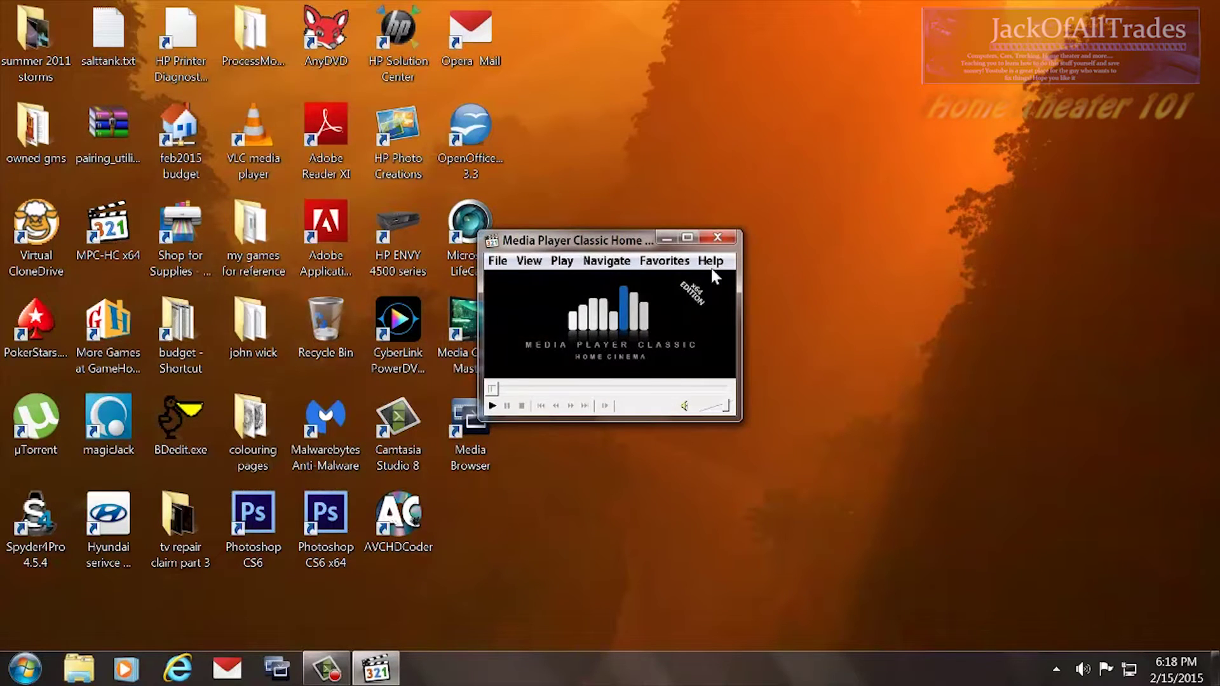
left_click(685, 239)
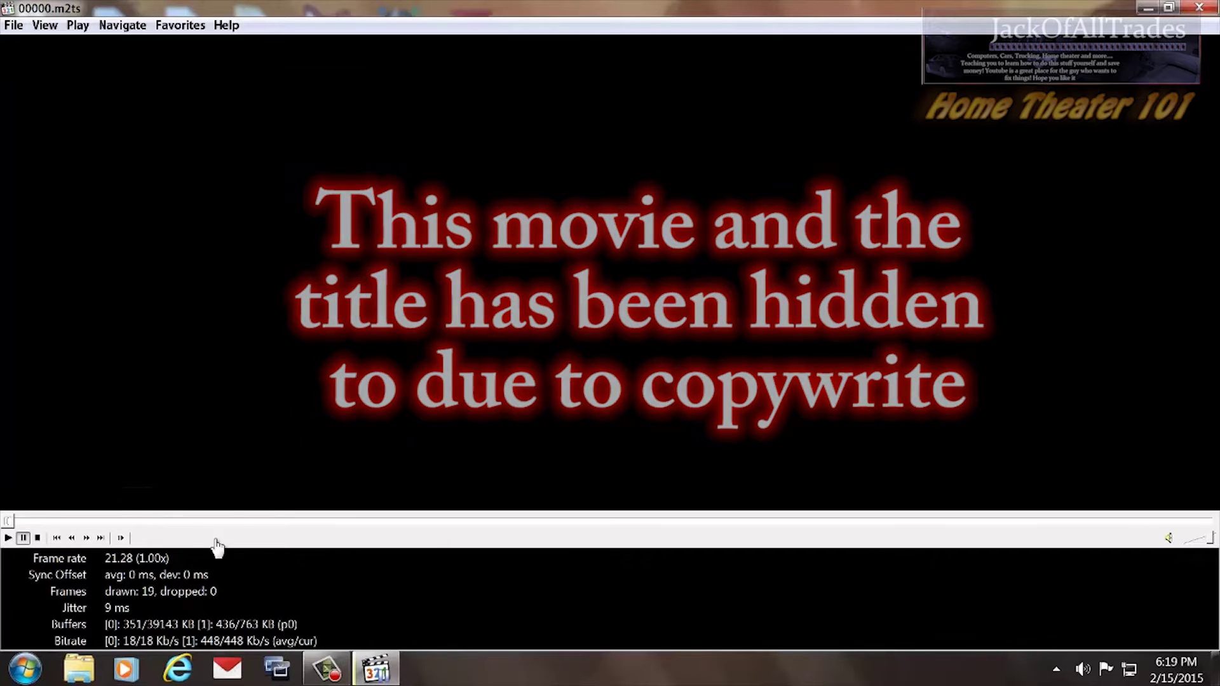
right_click(891, 334)
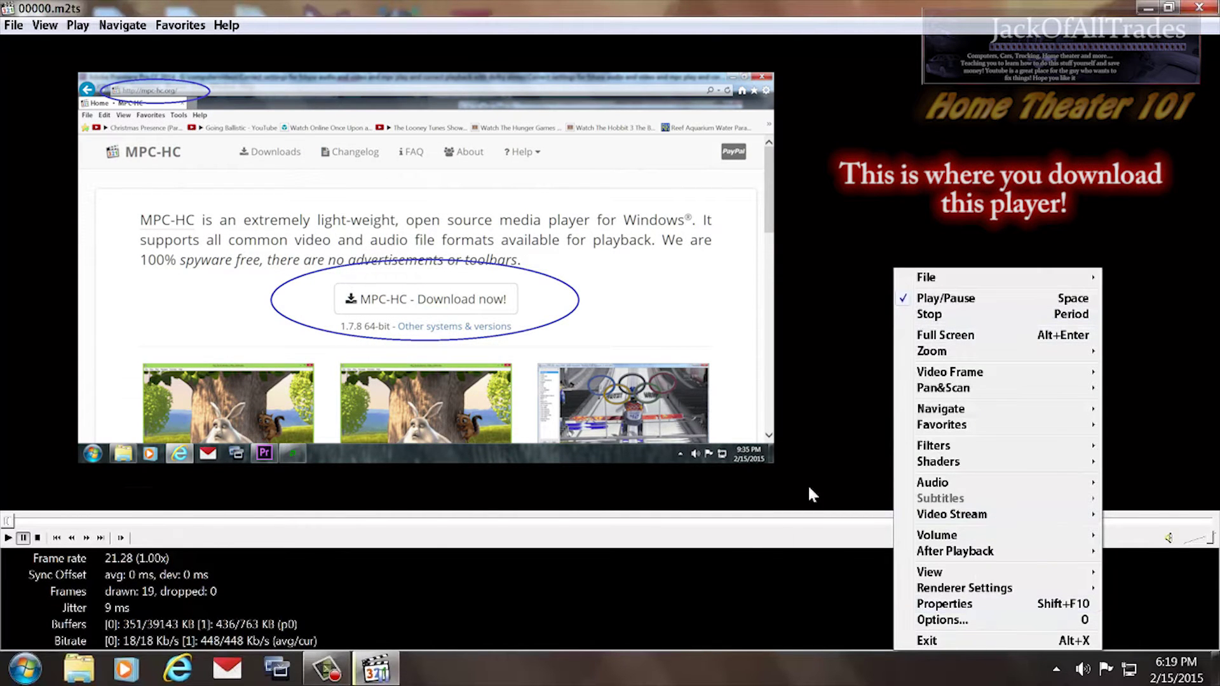
- Reopen the context menu and inspect the View, Renderer Settings, Video Stream, Audio and Filters submenus
left_click(834, 432)
right_click(985, 381)
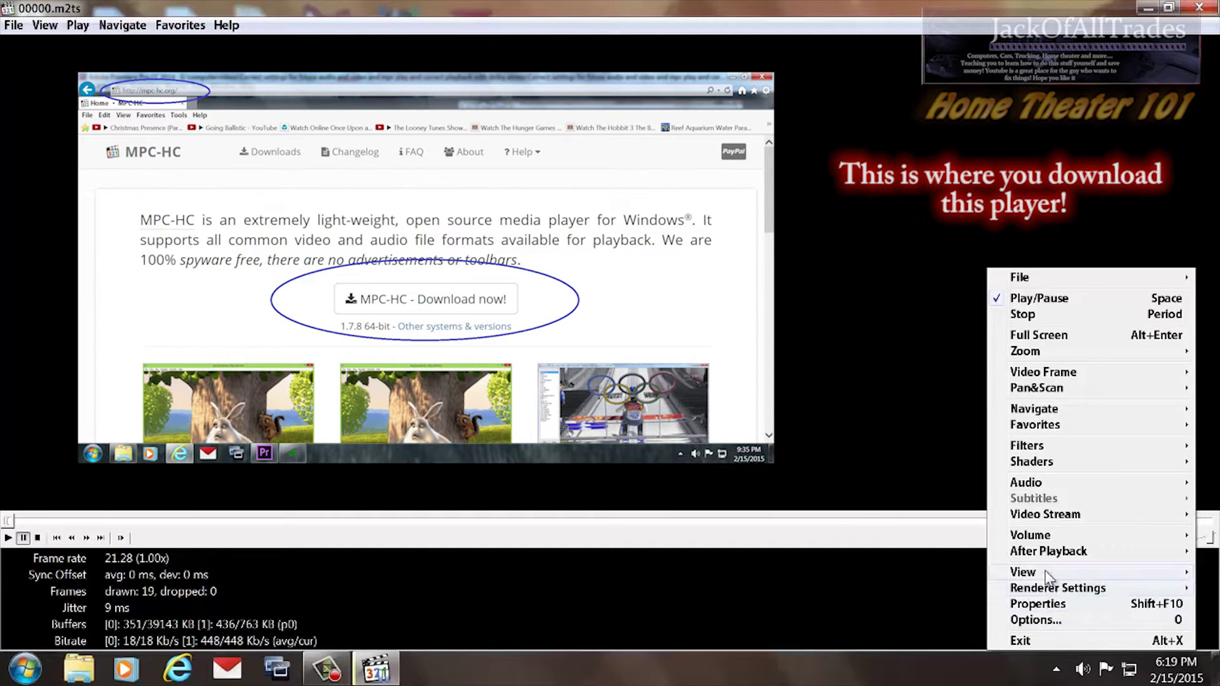
mouse_move(1045, 575)
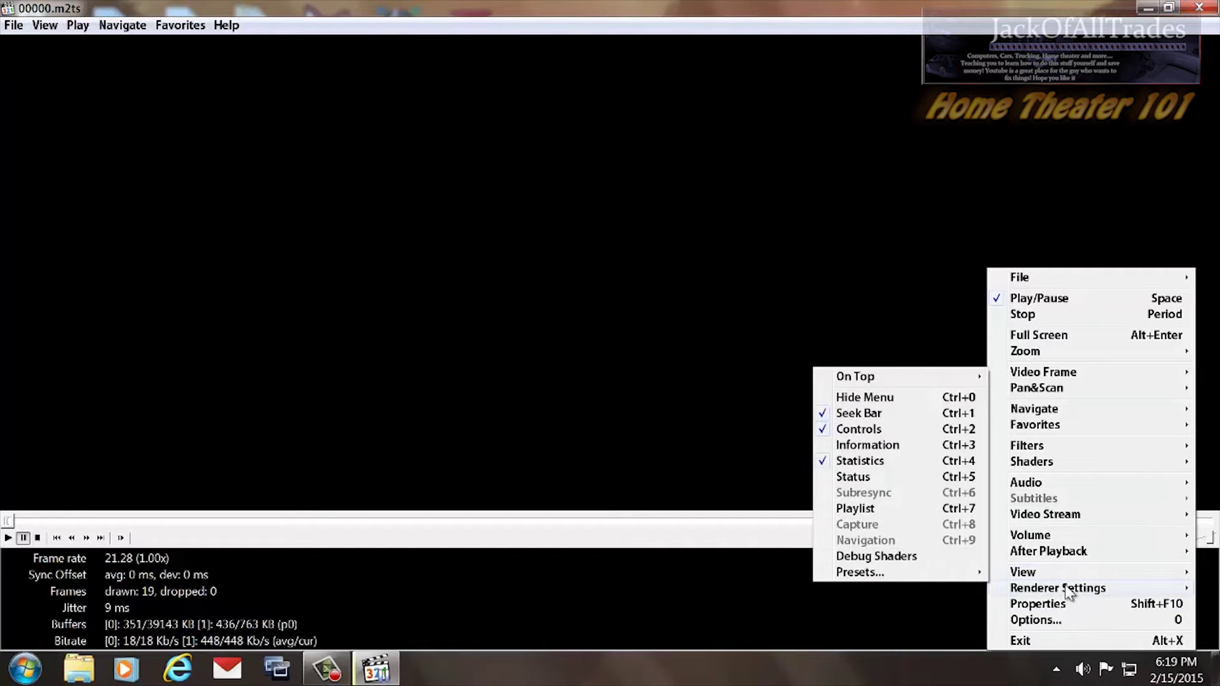
mouse_move(1069, 591)
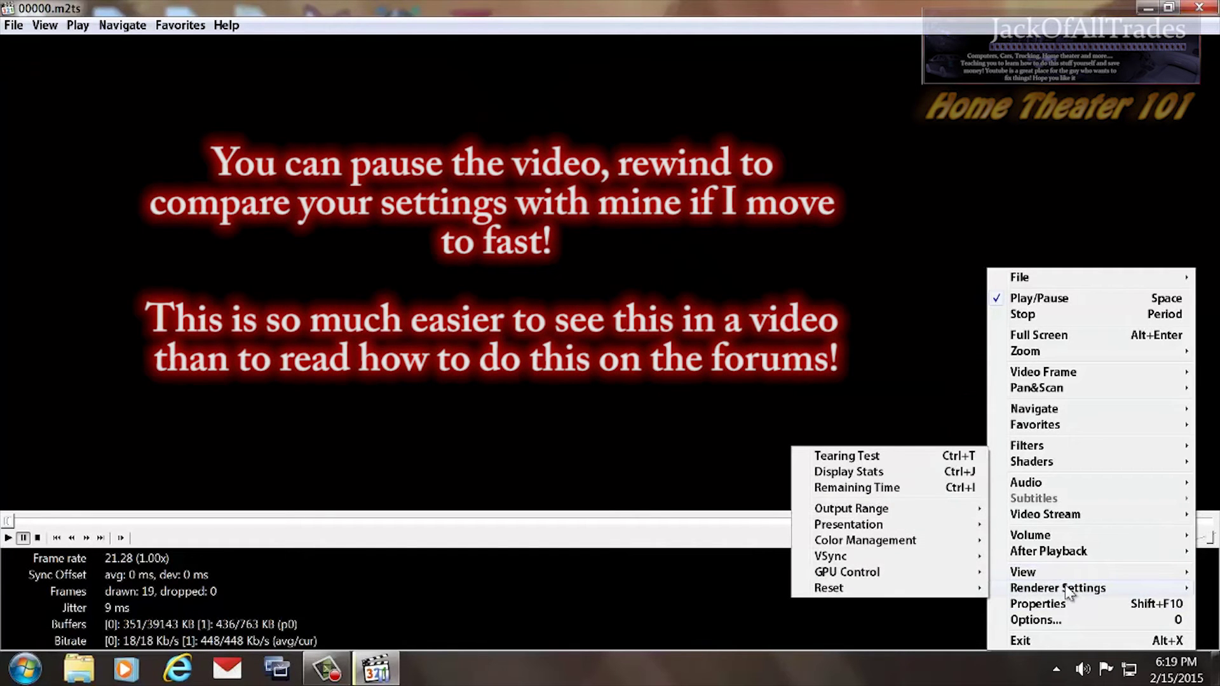
mouse_move(945, 559)
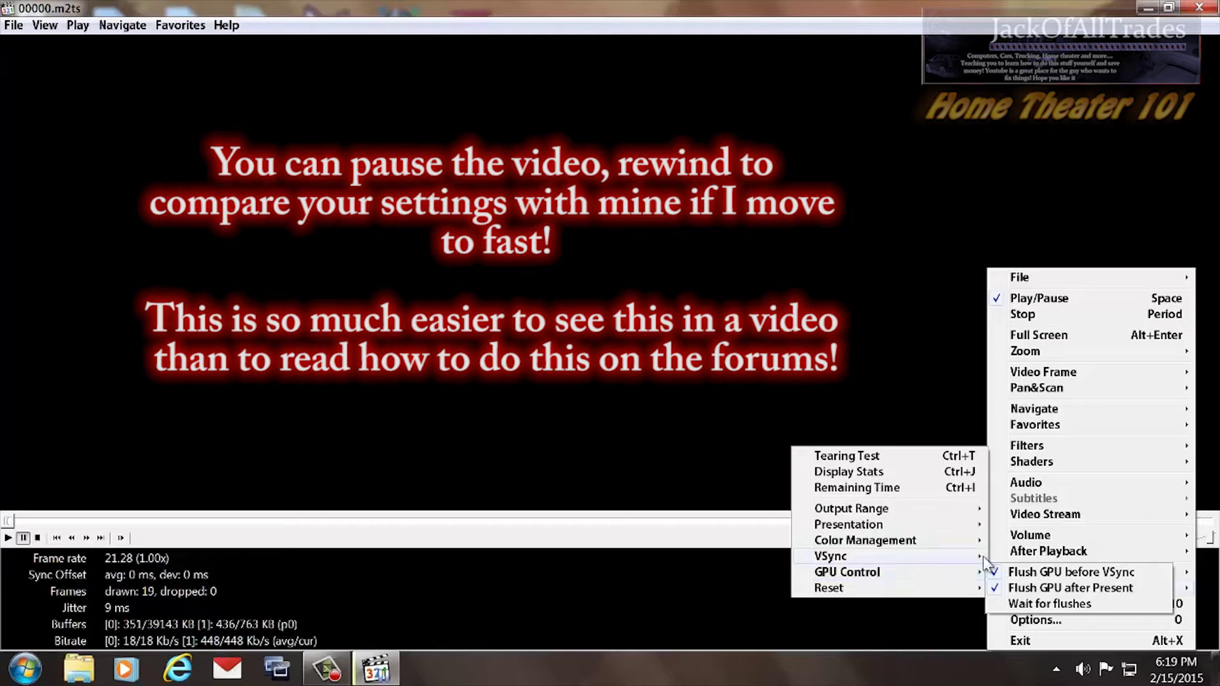
mouse_move(1057, 516)
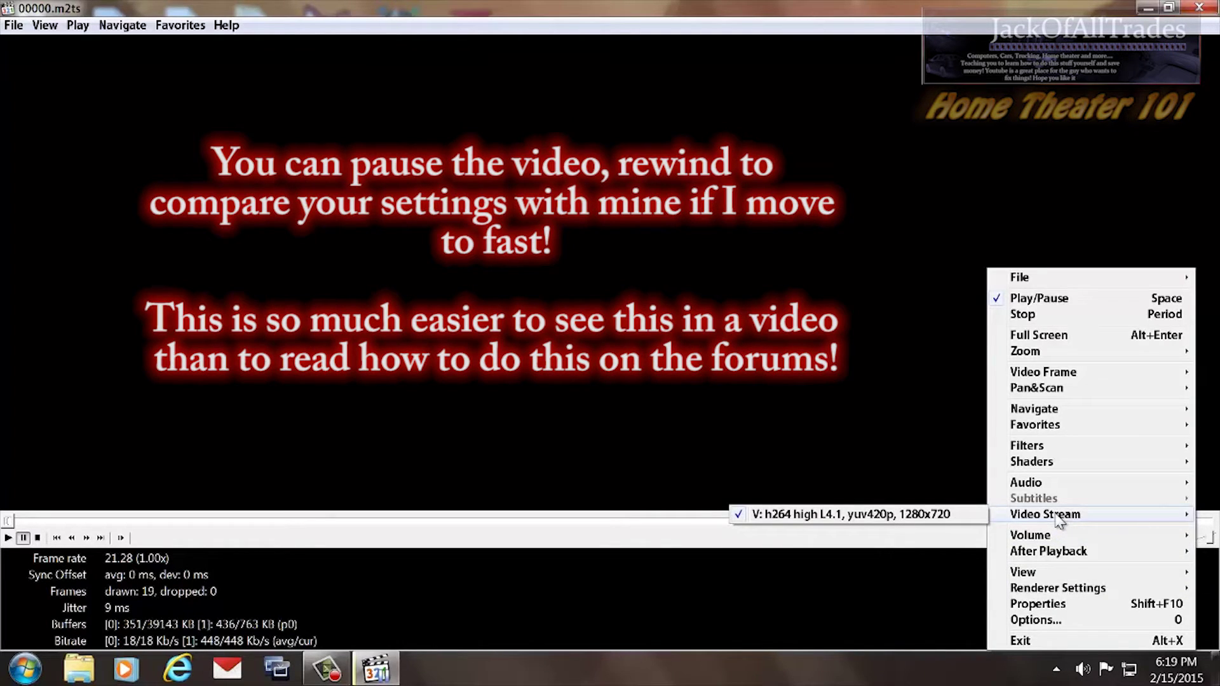
mouse_move(1054, 489)
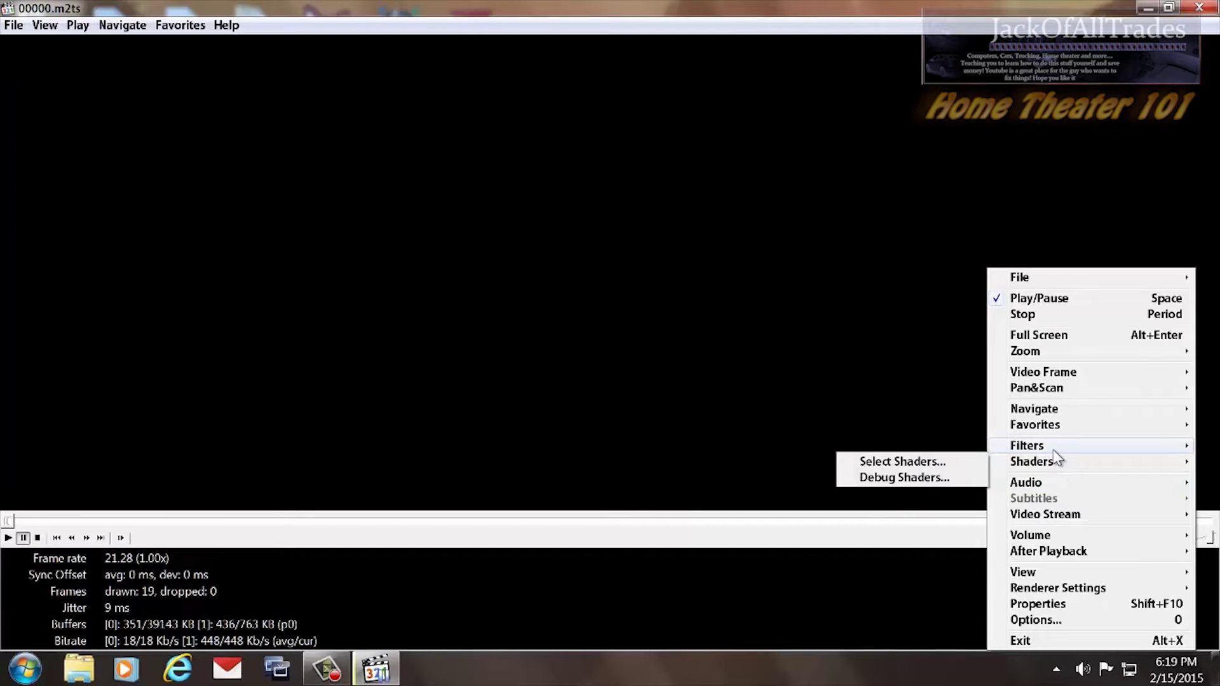
mouse_move(1053, 453)
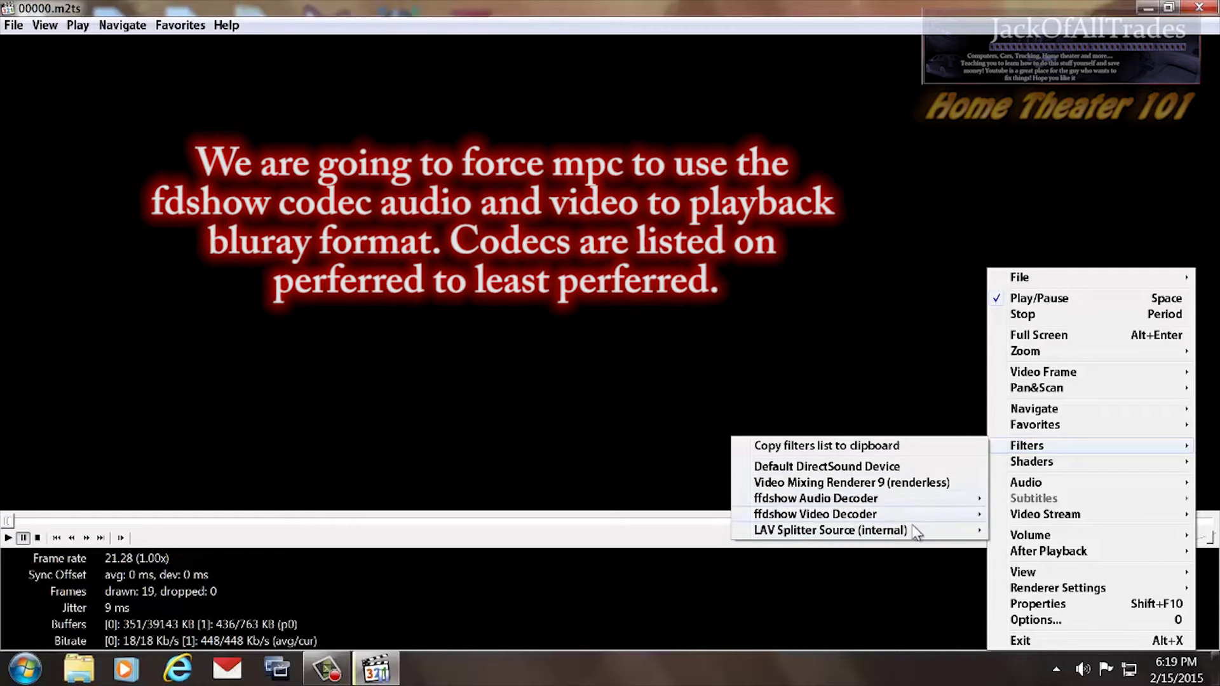
mouse_move(823, 526)
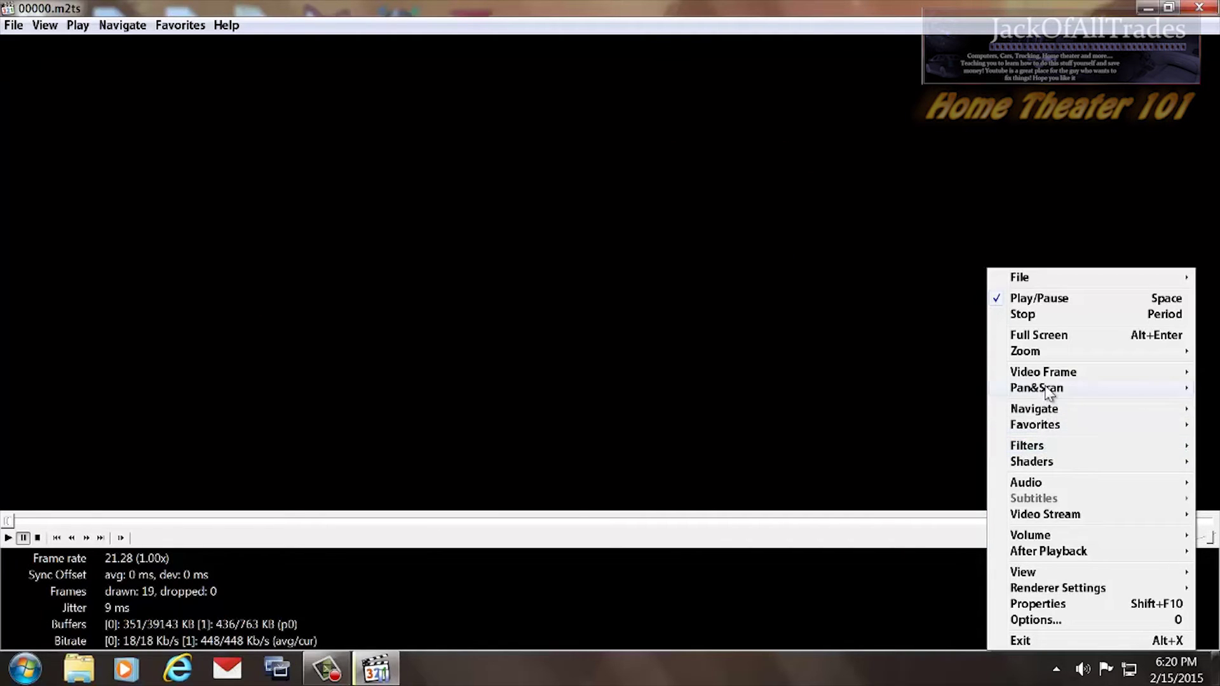
mouse_move(1049, 392)
- Open MPC-HC Options and view the Player, Formats, Keys and Logo pages
left_click(1035, 620)
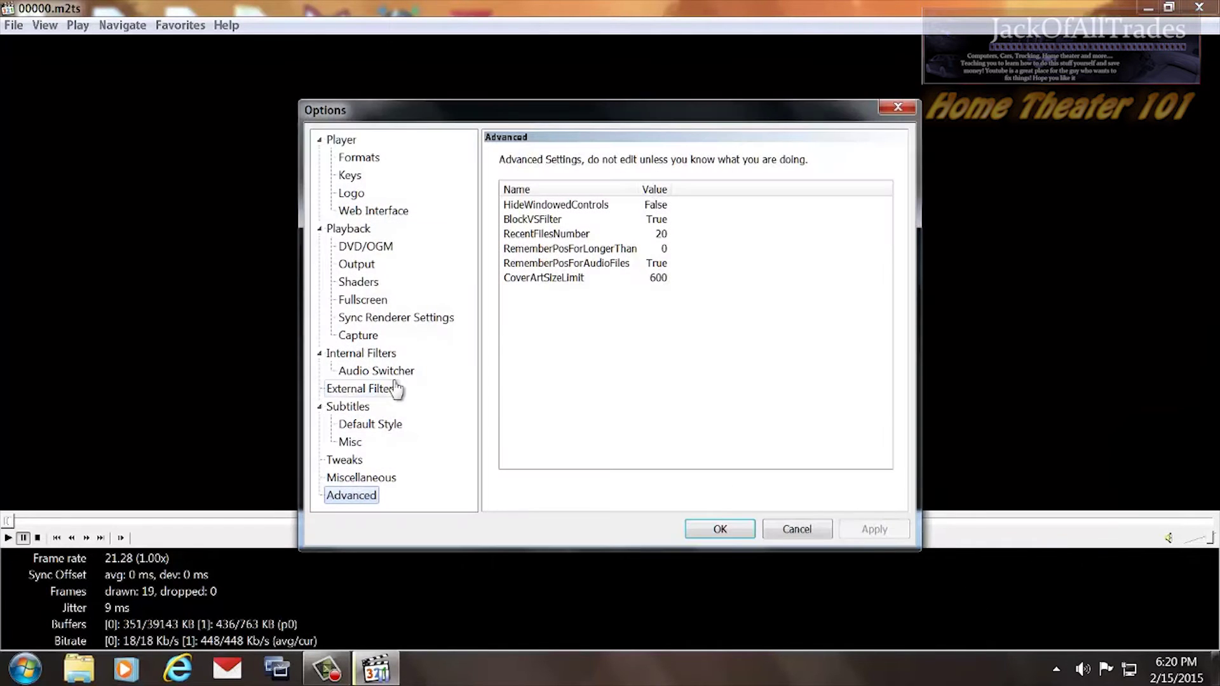
left_click(337, 139)
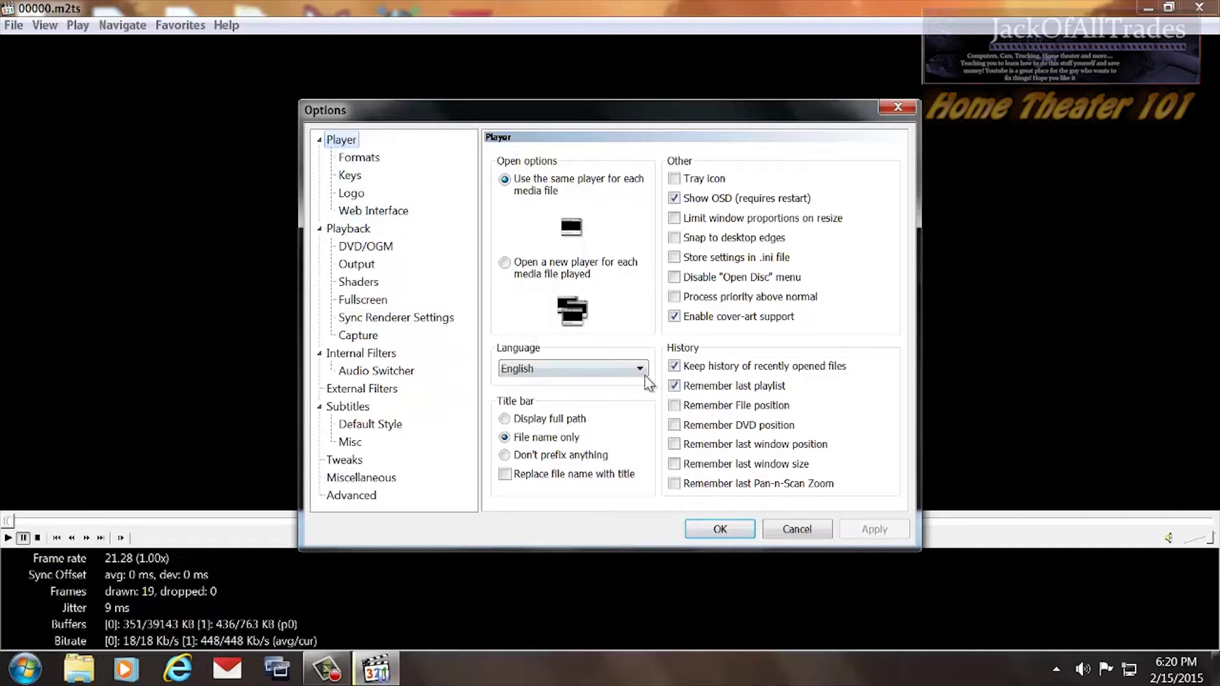
left_click(349, 162)
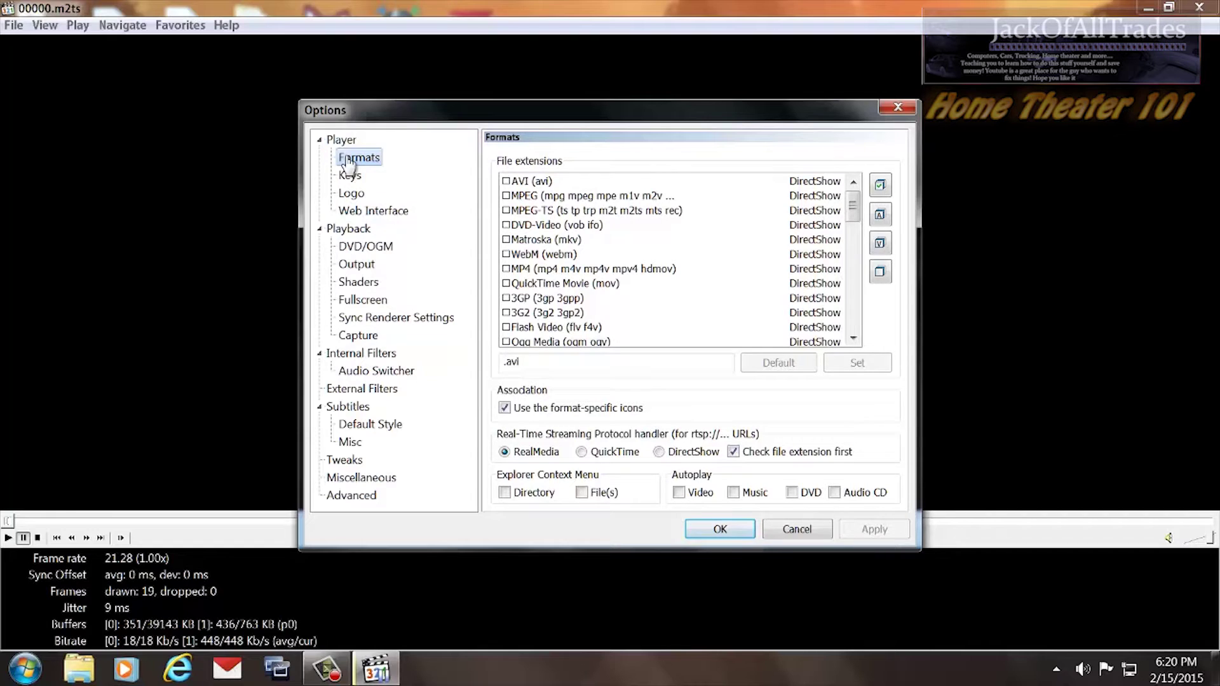
left_click(350, 179)
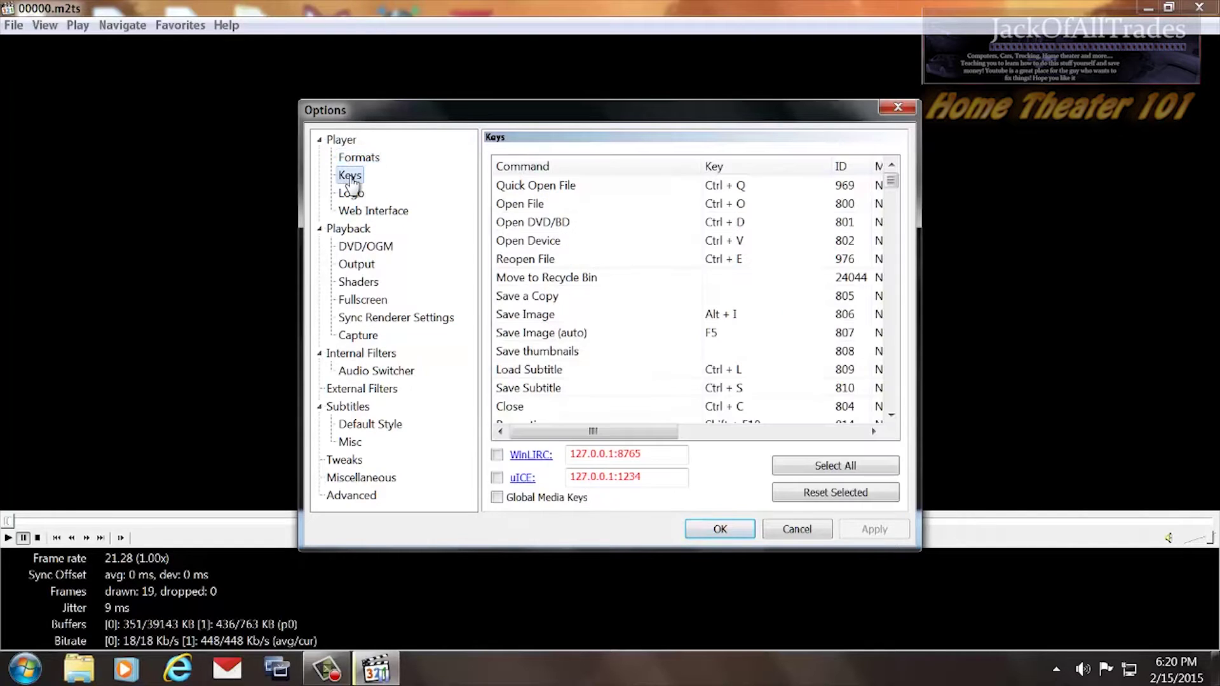
left_click(351, 193)
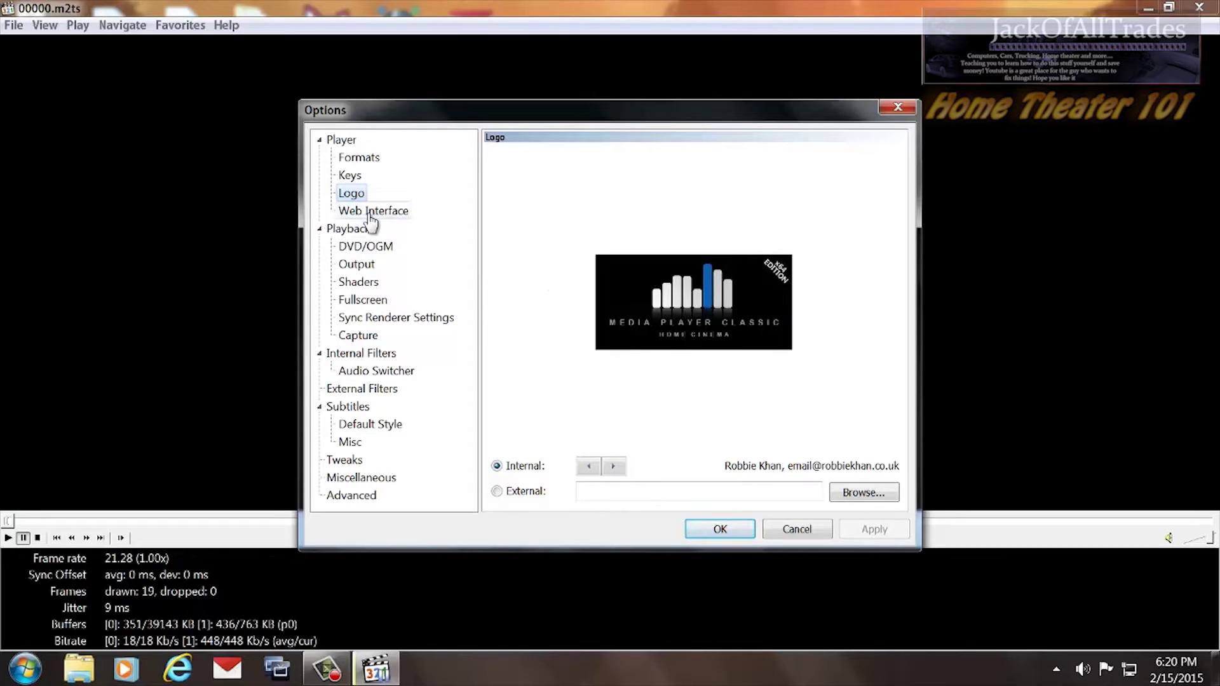
- View the Web Interface, Playback, DVD/OGM and Output renderer pages
left_click(370, 216)
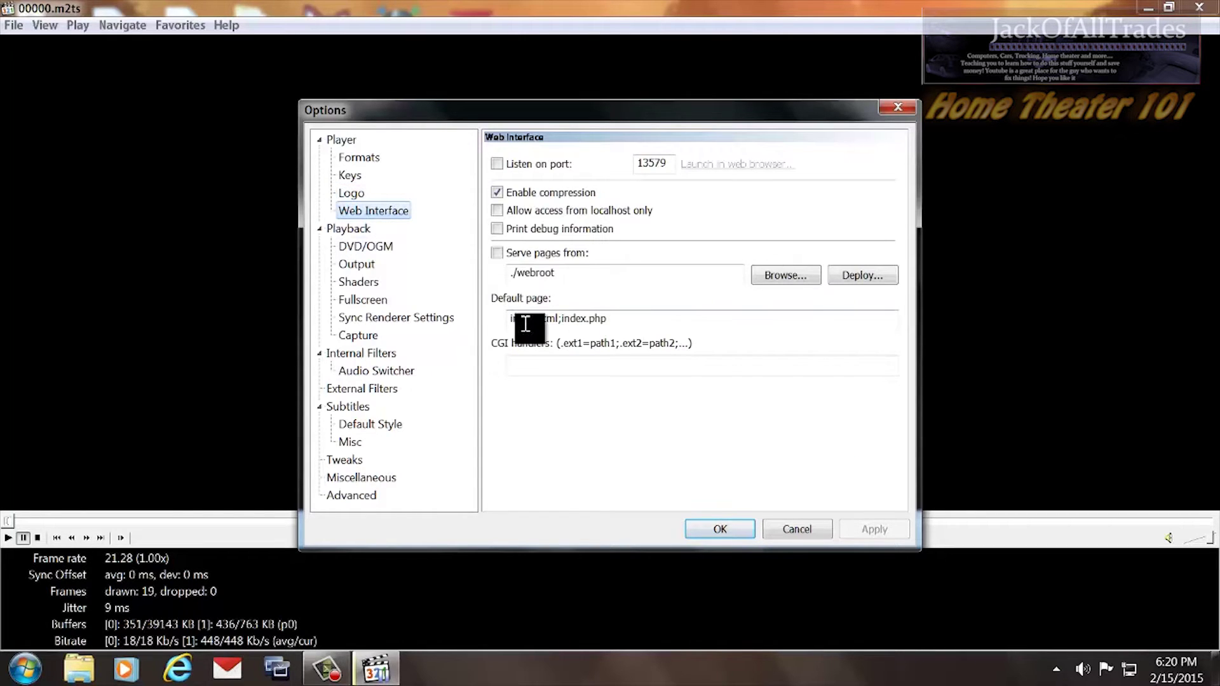
left_click(349, 230)
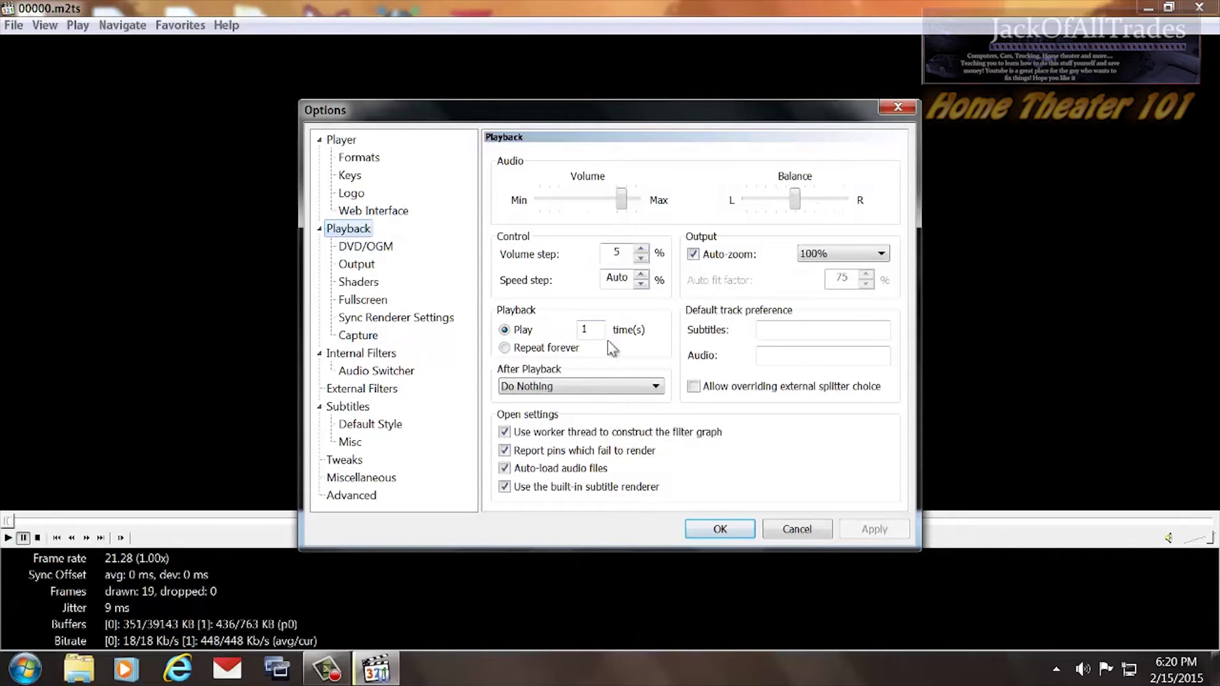
left_click(365, 254)
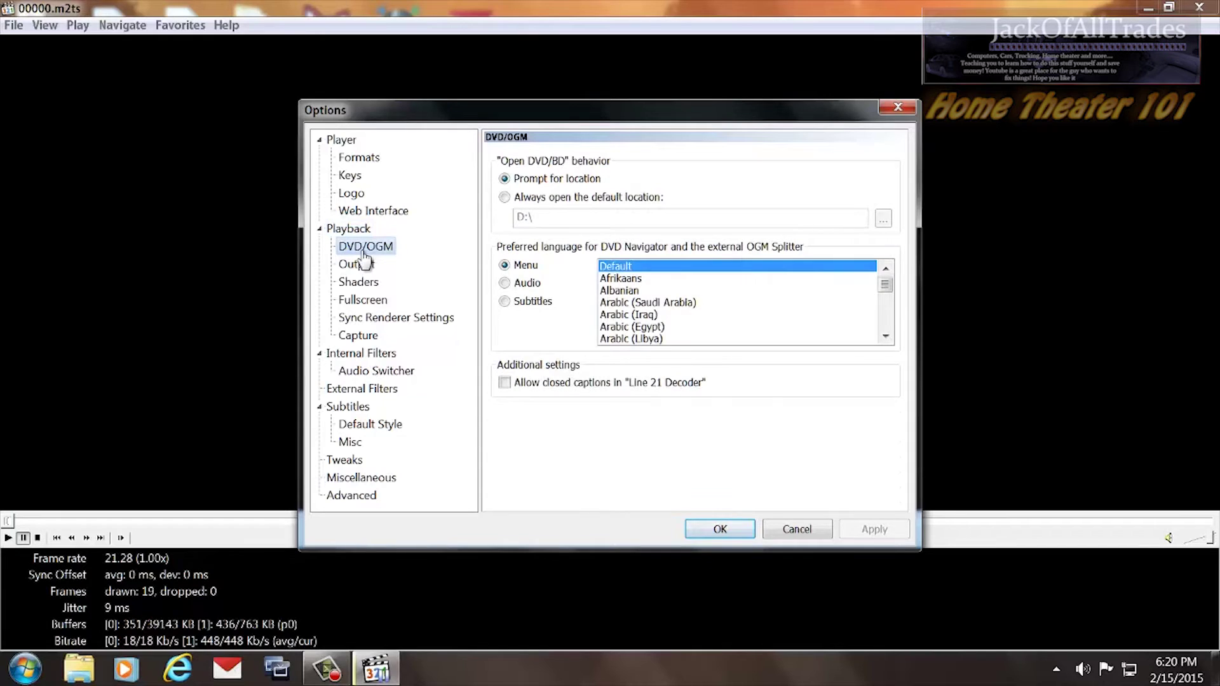
left_click(359, 268)
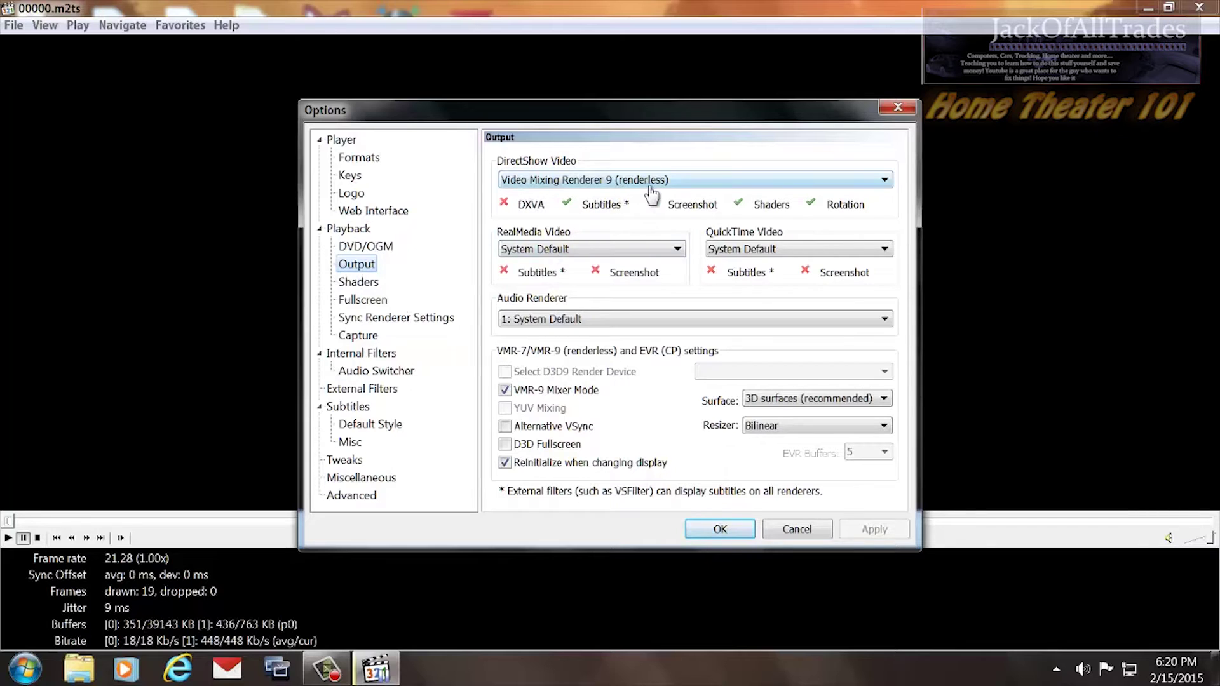
mouse_move(652, 192)
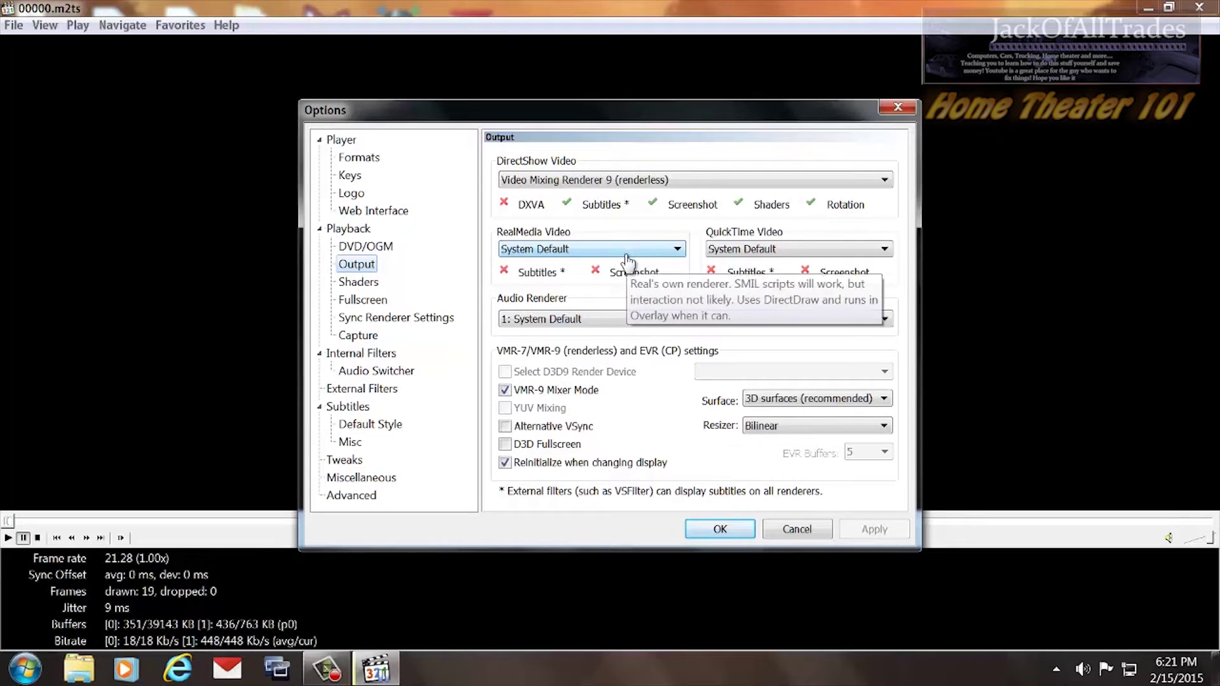
- Look over the Output renderer options, then view the Shaders and Fullscreen pages
mouse_move(778, 252)
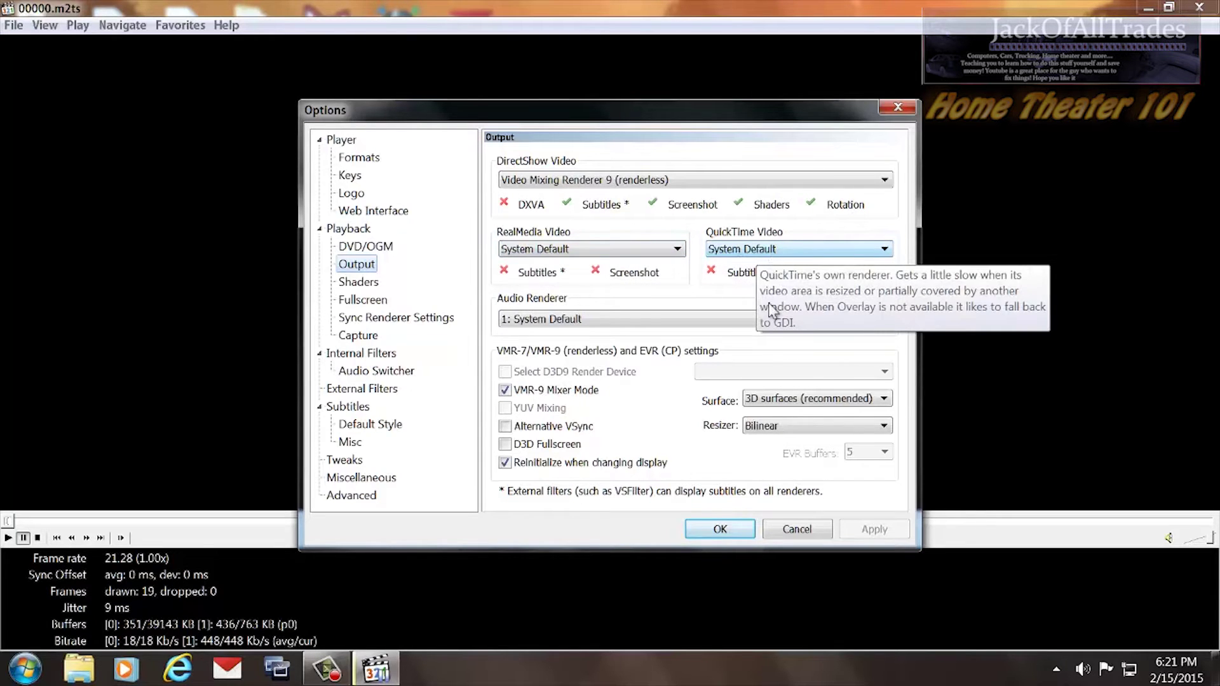
mouse_move(537, 395)
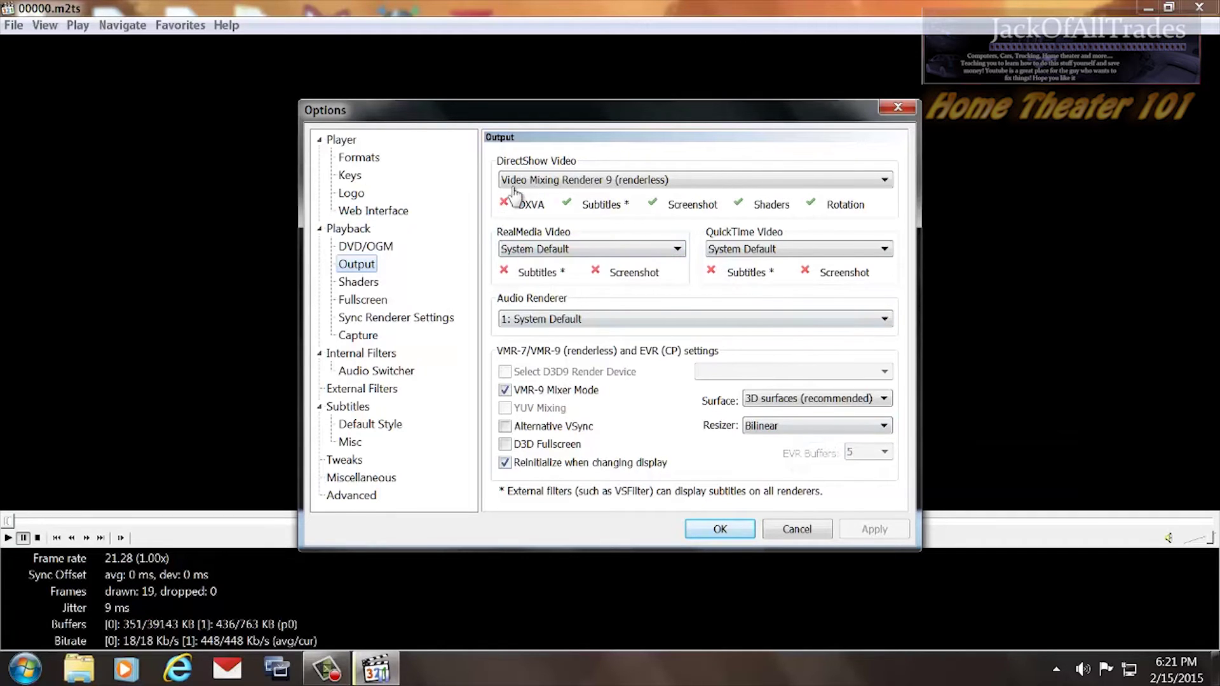
left_click(355, 286)
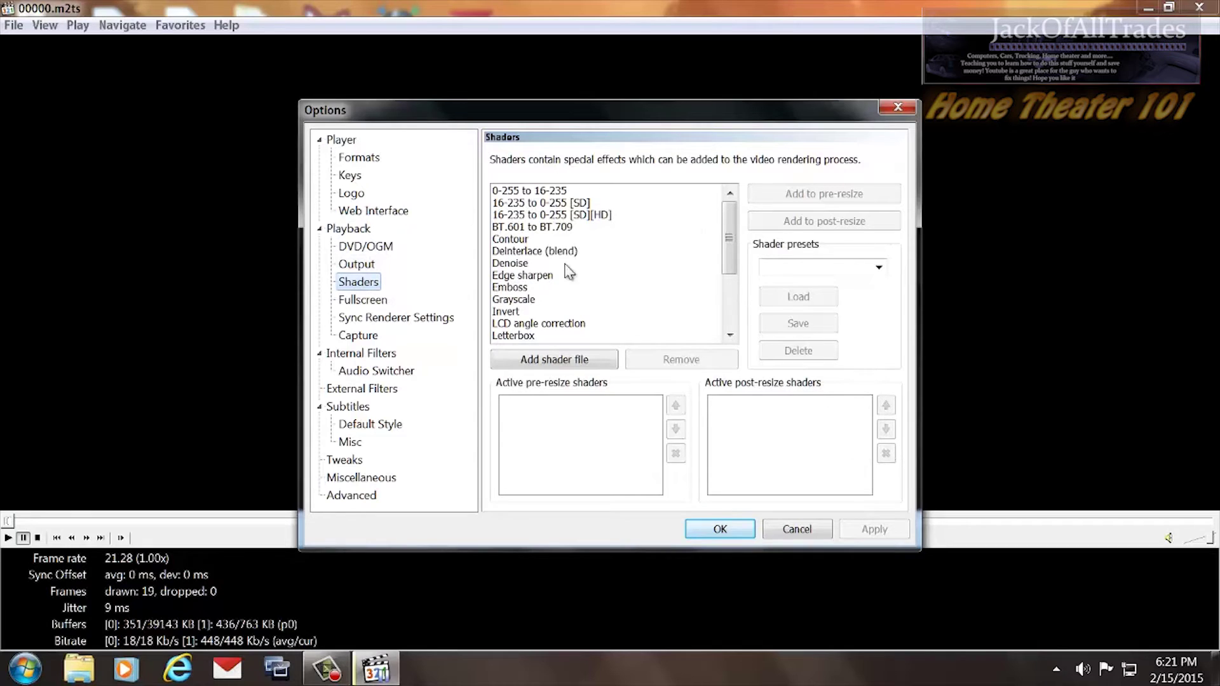
left_click(366, 304)
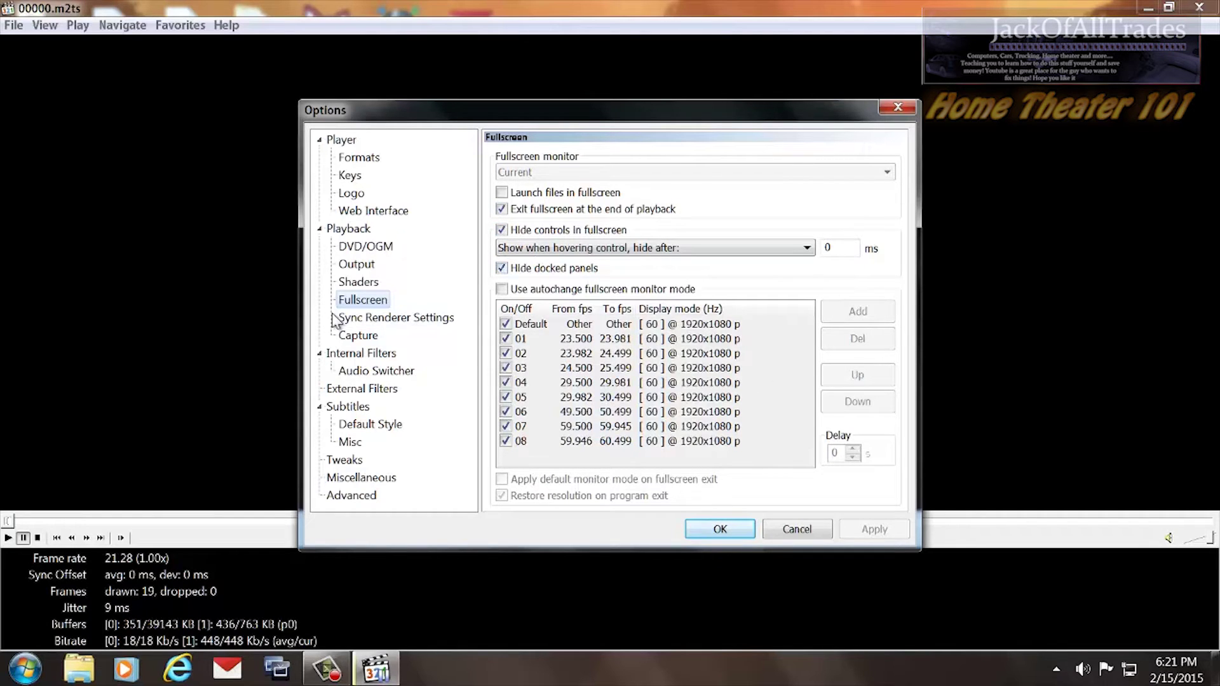
- View the Sync Renderer Settings, Capture and Internal Filters pages in turn
left_click(353, 321)
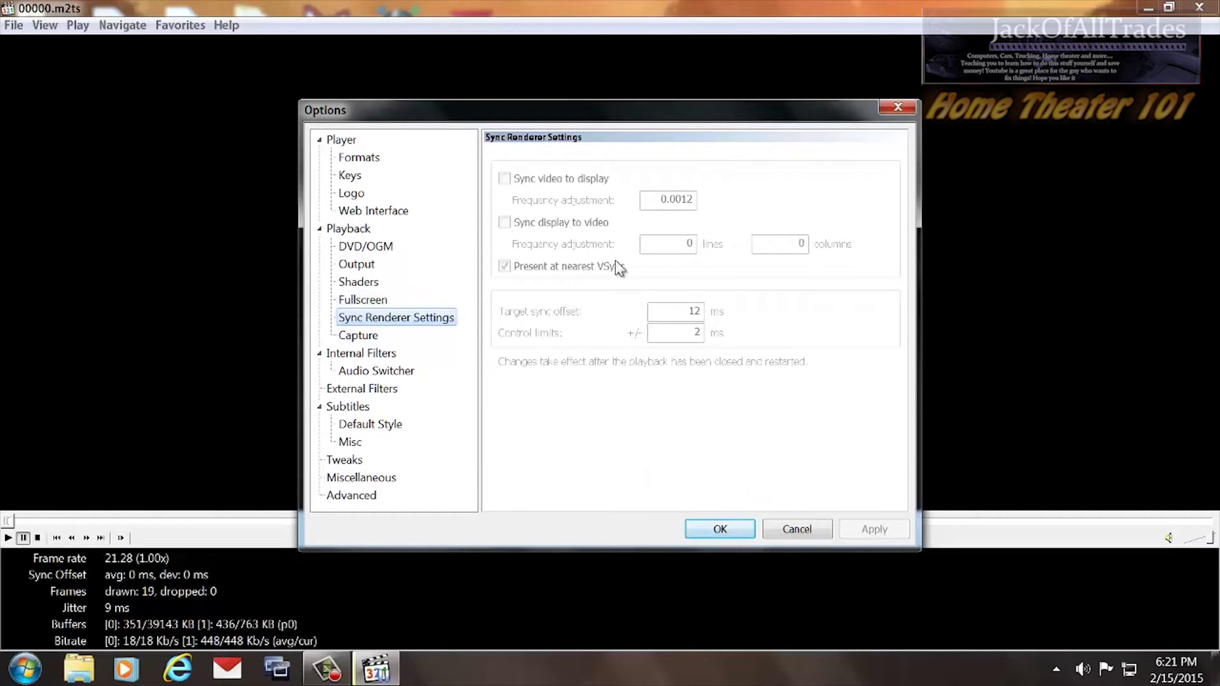
left_click(359, 337)
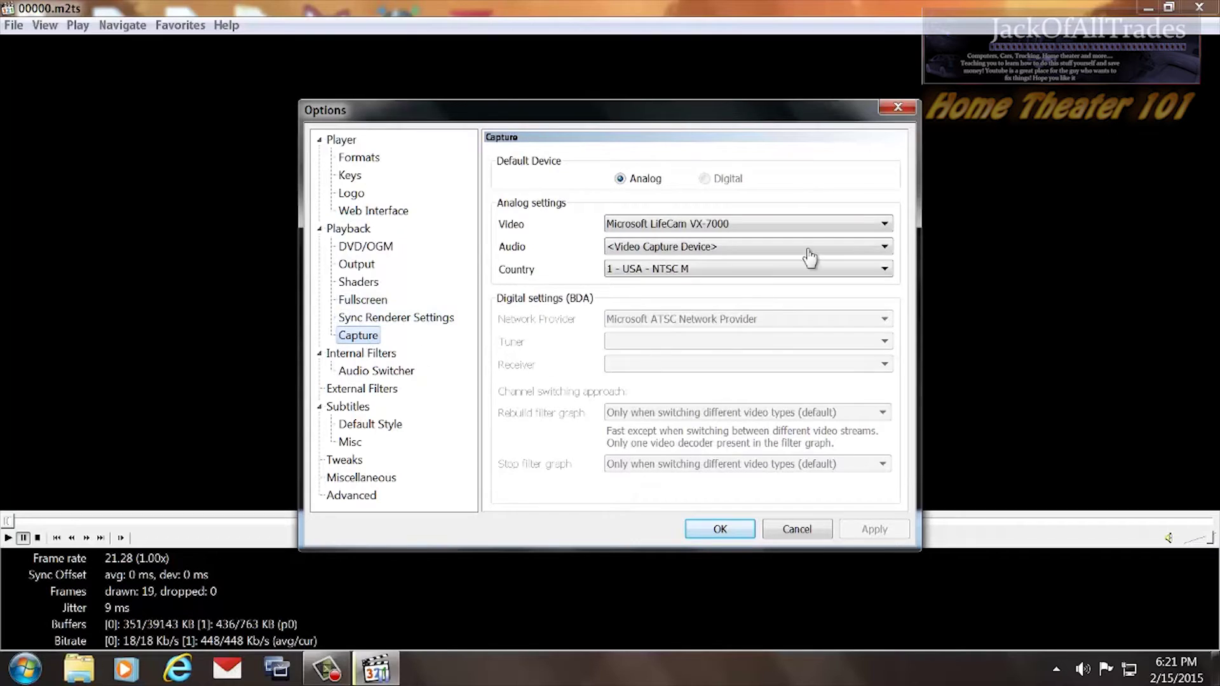
left_click(355, 353)
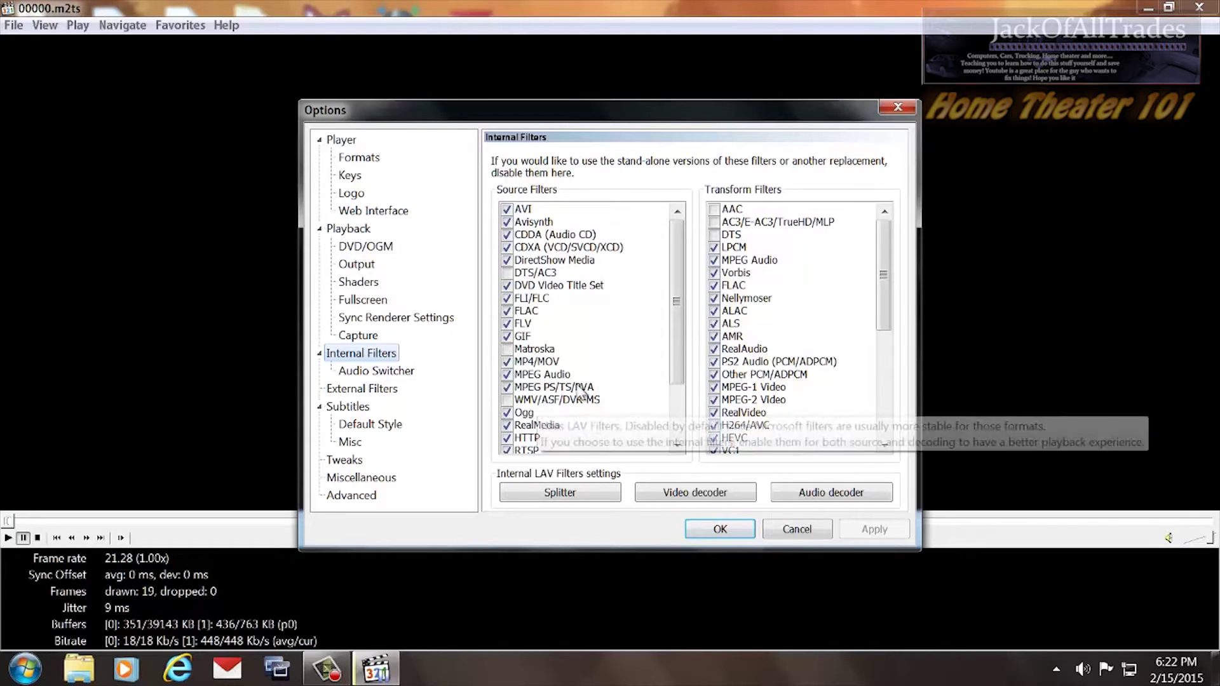
- Scroll both internal filter lists and check the LAV Splitter properties with their 256 MB queue memory
left_click_drag(676, 337, 686, 394)
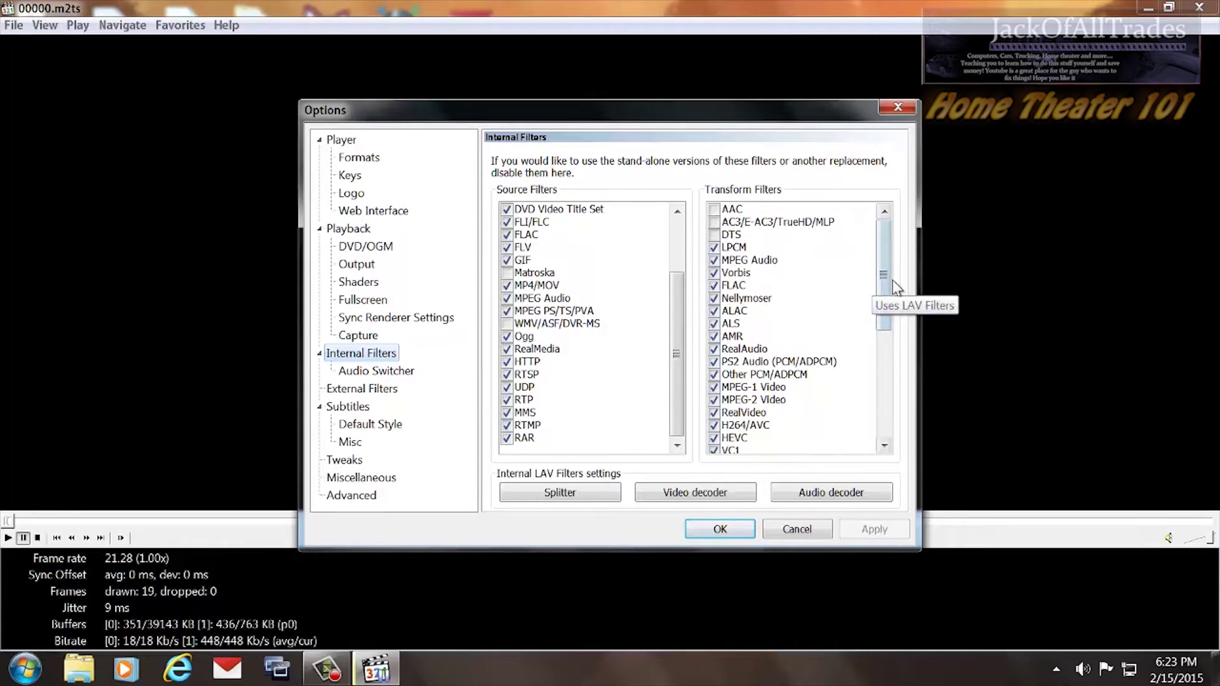
left_click_drag(887, 273, 893, 407)
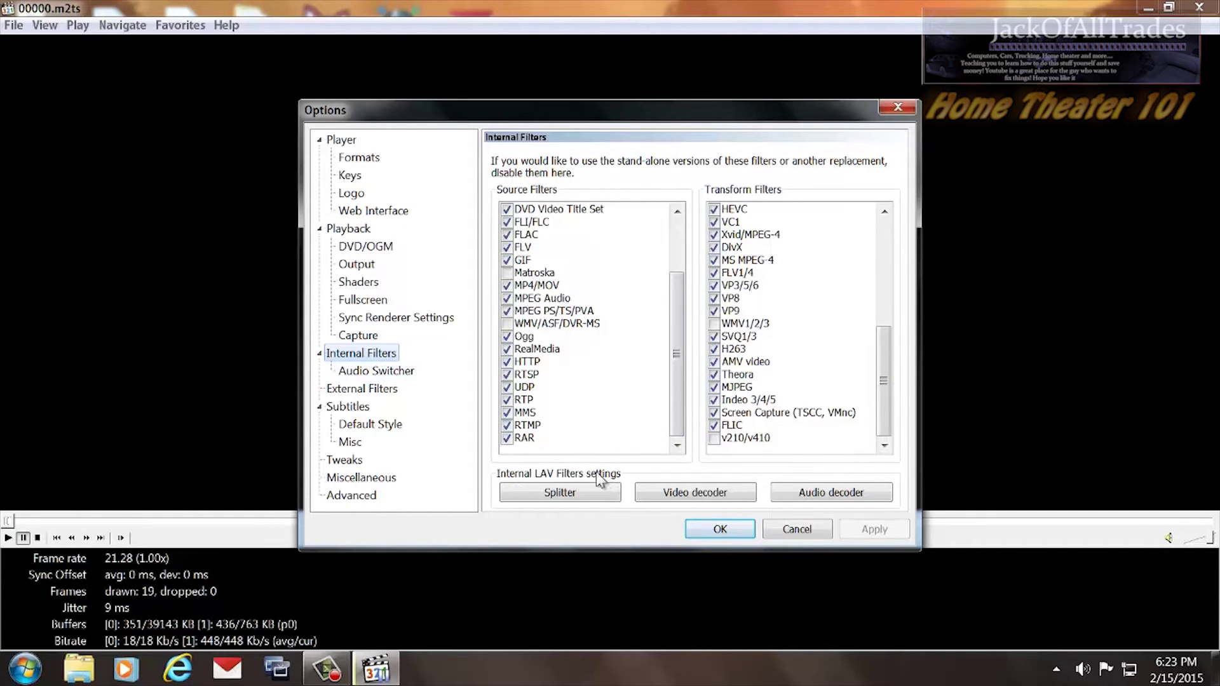
left_click(560, 493)
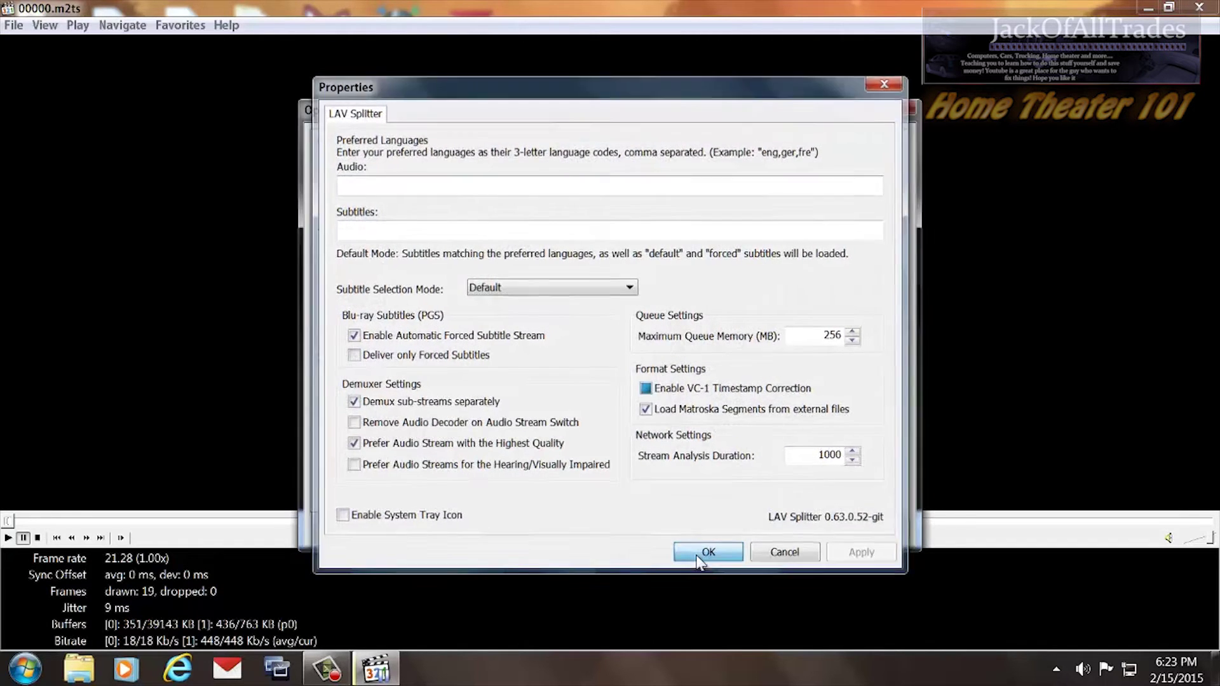
left_click(701, 560)
- Check the LAV video and audio decoder properties, then view the Audio Switcher page
left_click(712, 495)
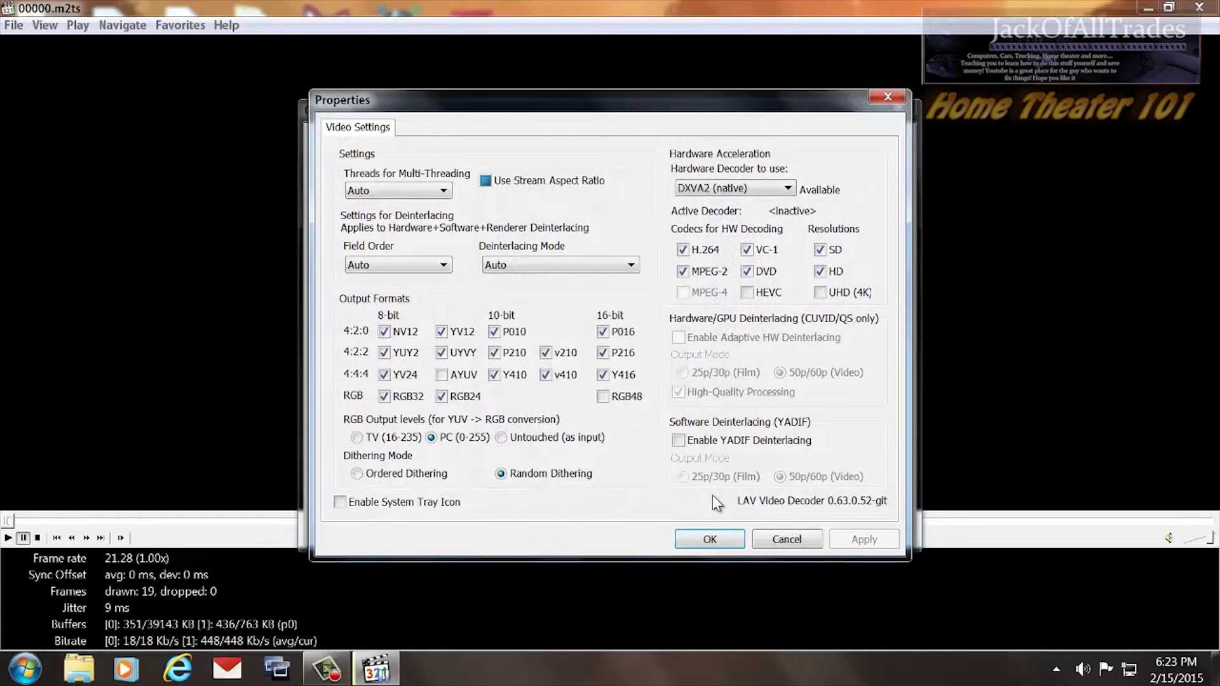
left_click(710, 540)
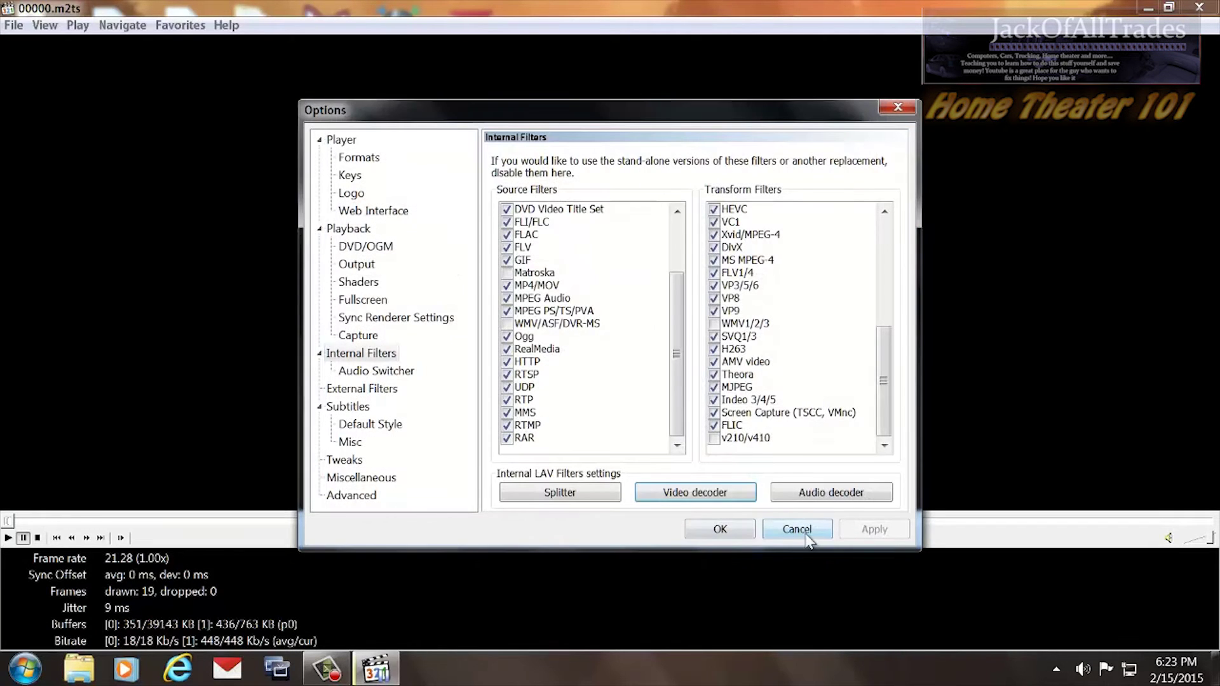
left_click(811, 495)
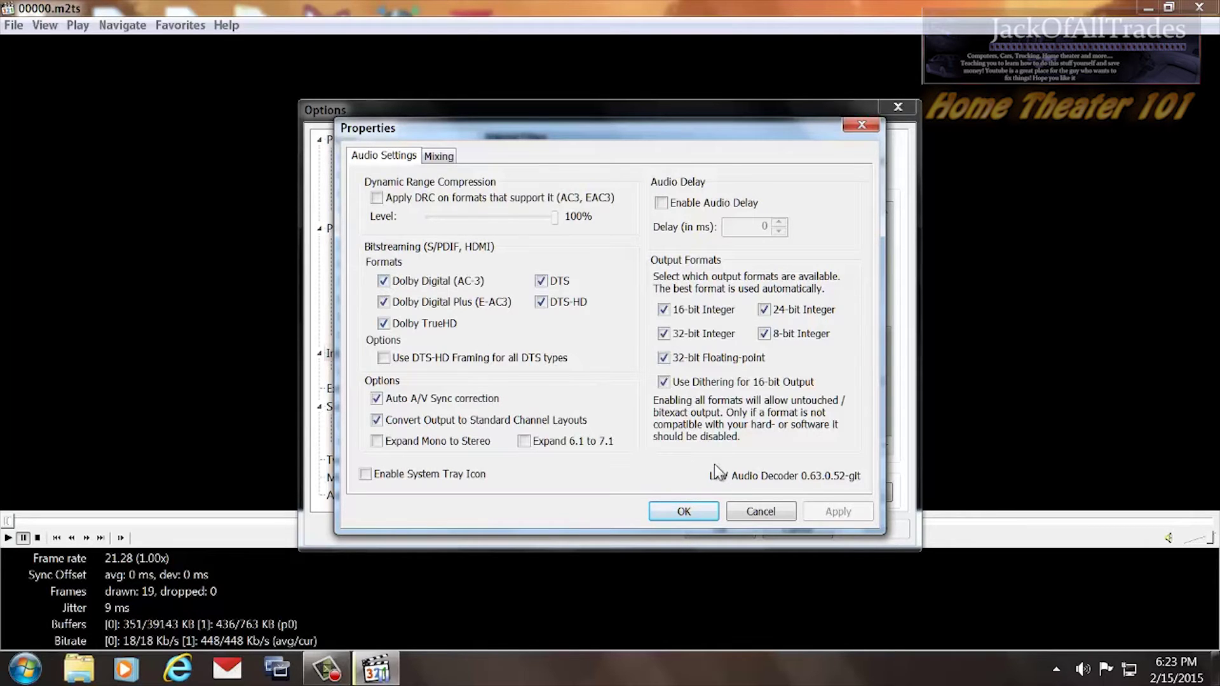
left_click(704, 512)
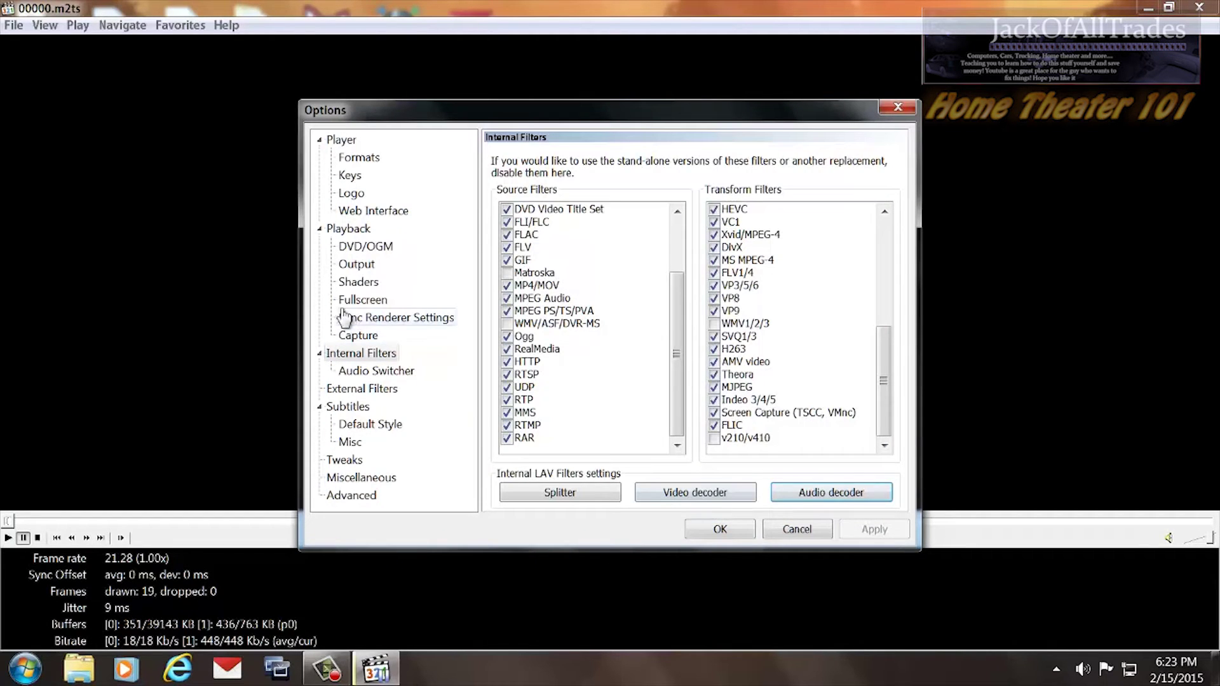
left_click(364, 371)
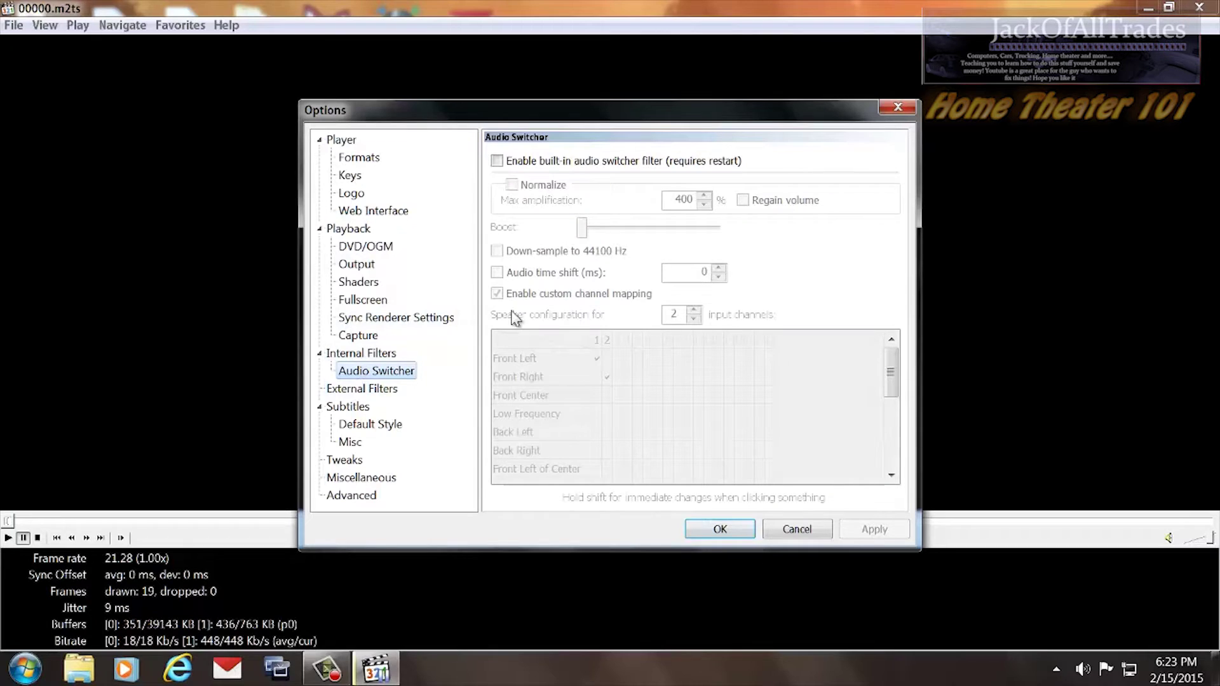
- Remove the existing ffdshow Video and Audio Decoder entries from External Filters
left_click(348, 391)
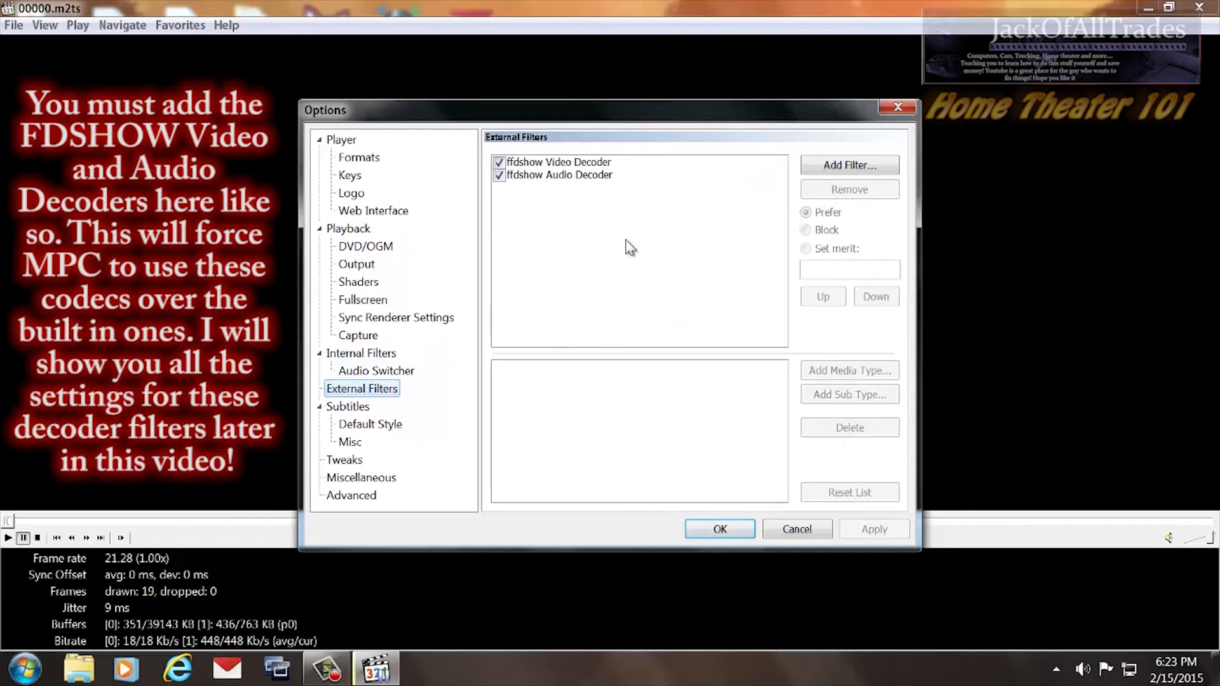
left_click(566, 163)
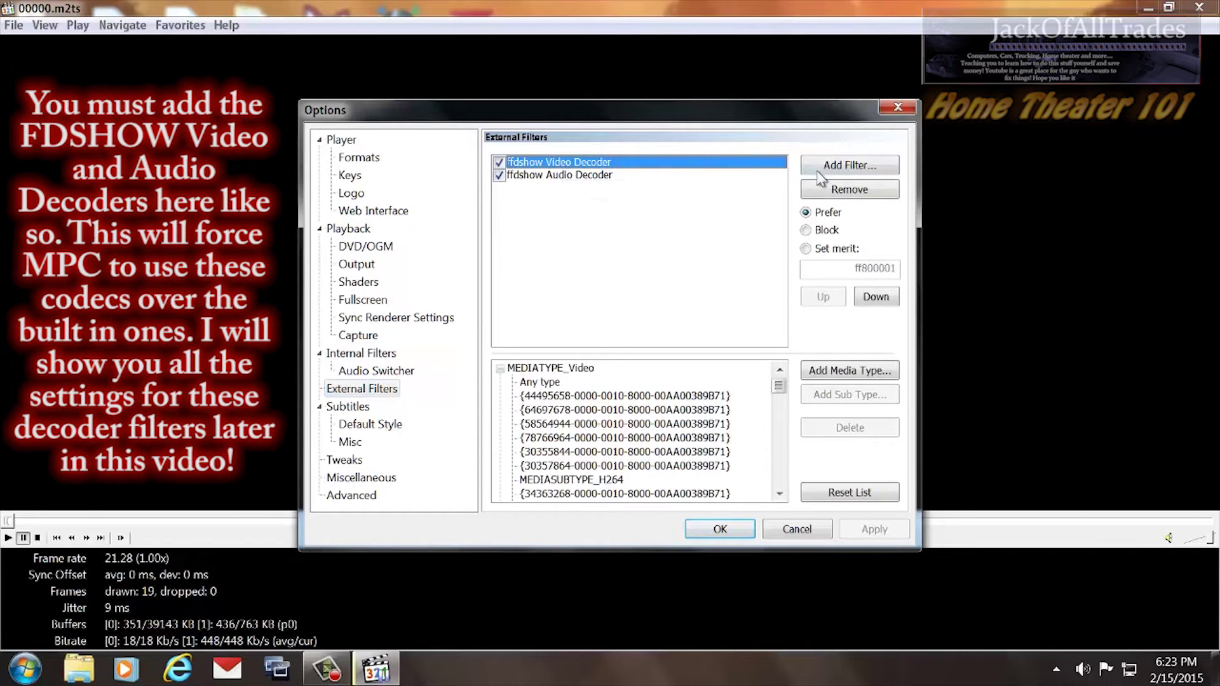
left_click(849, 189)
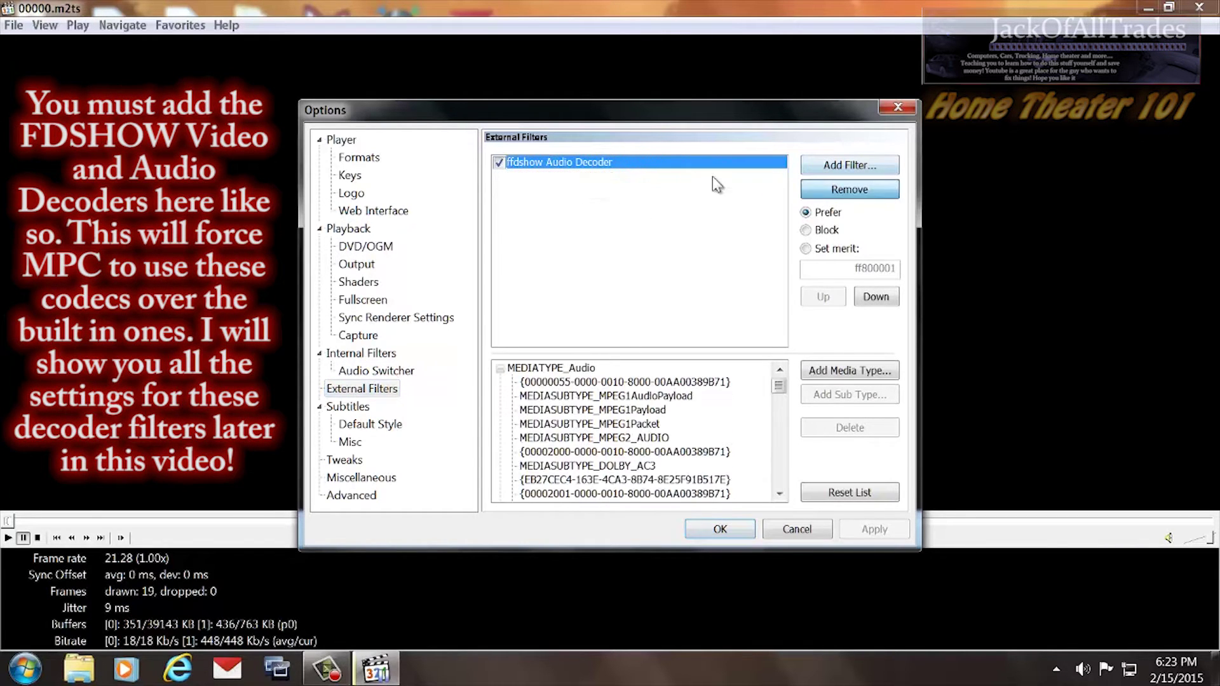
left_click(818, 190)
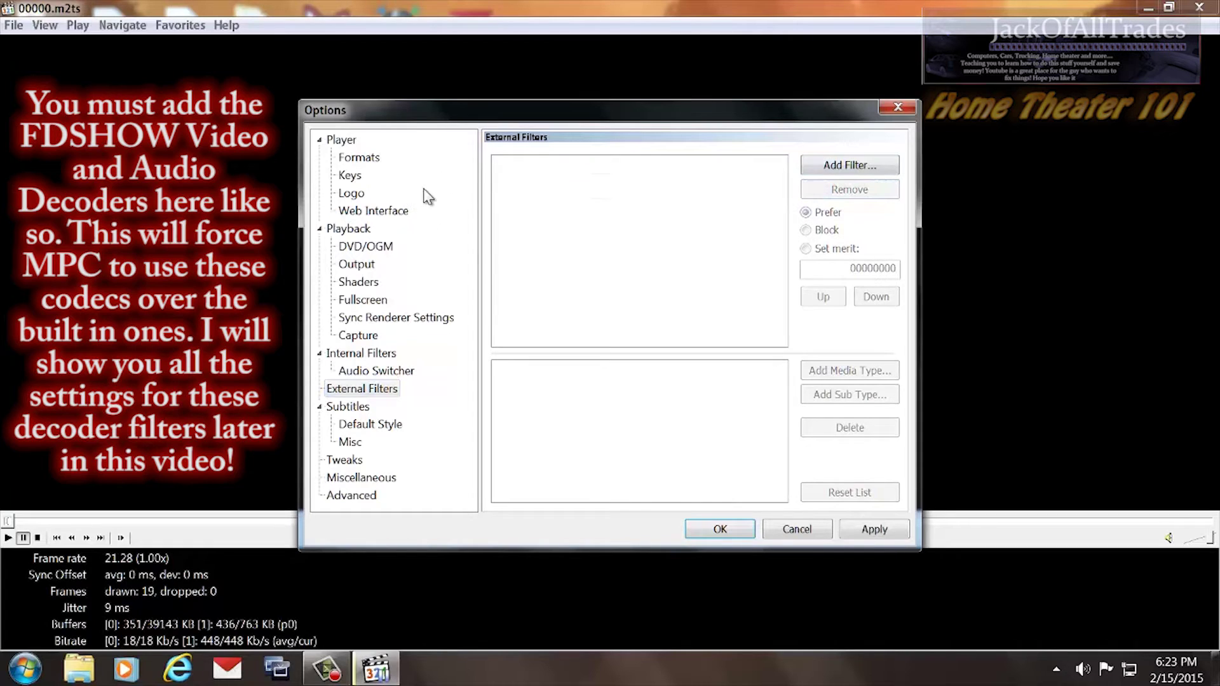
- Add ffdshow Video Decoder as an external filter set to Prefer
left_click(820, 164)
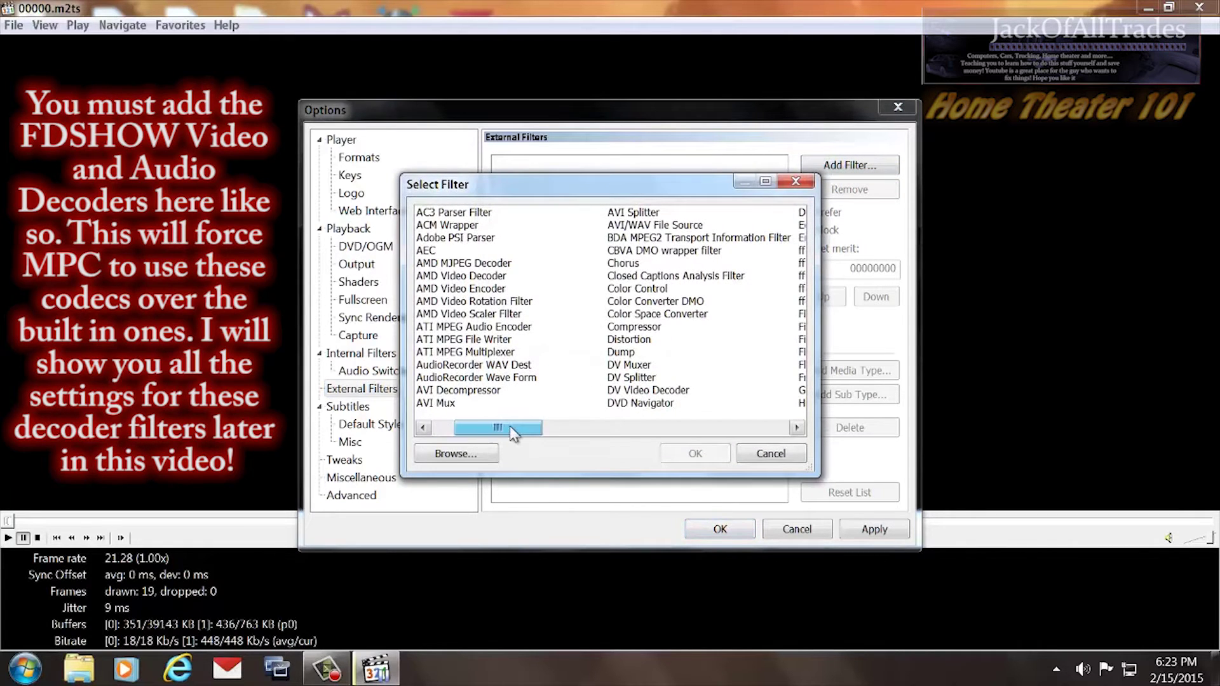
left_click_drag(513, 431, 525, 428)
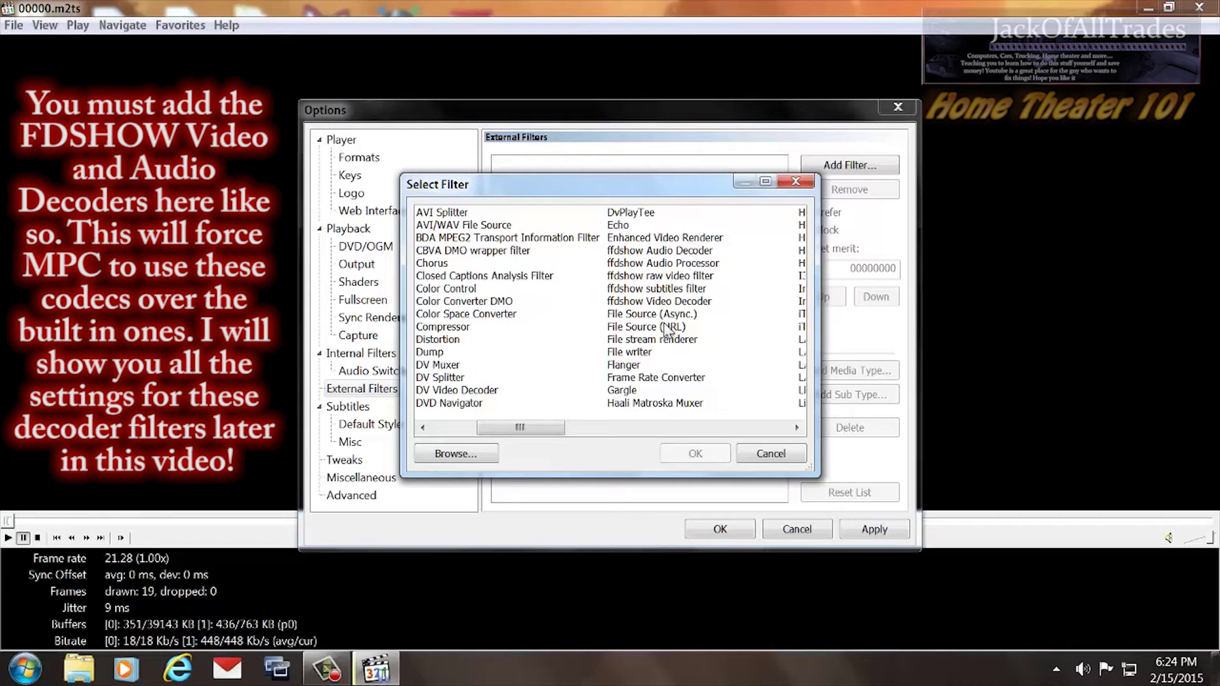
left_click(677, 303)
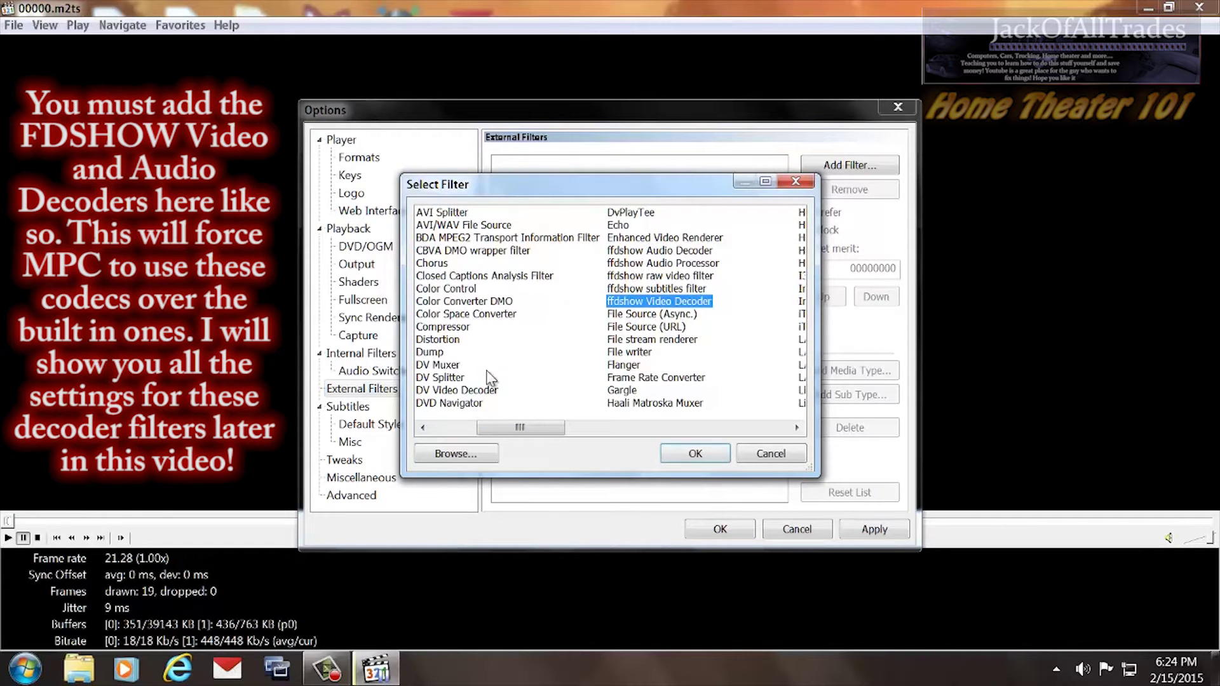
left_click(681, 455)
left_click(805, 212)
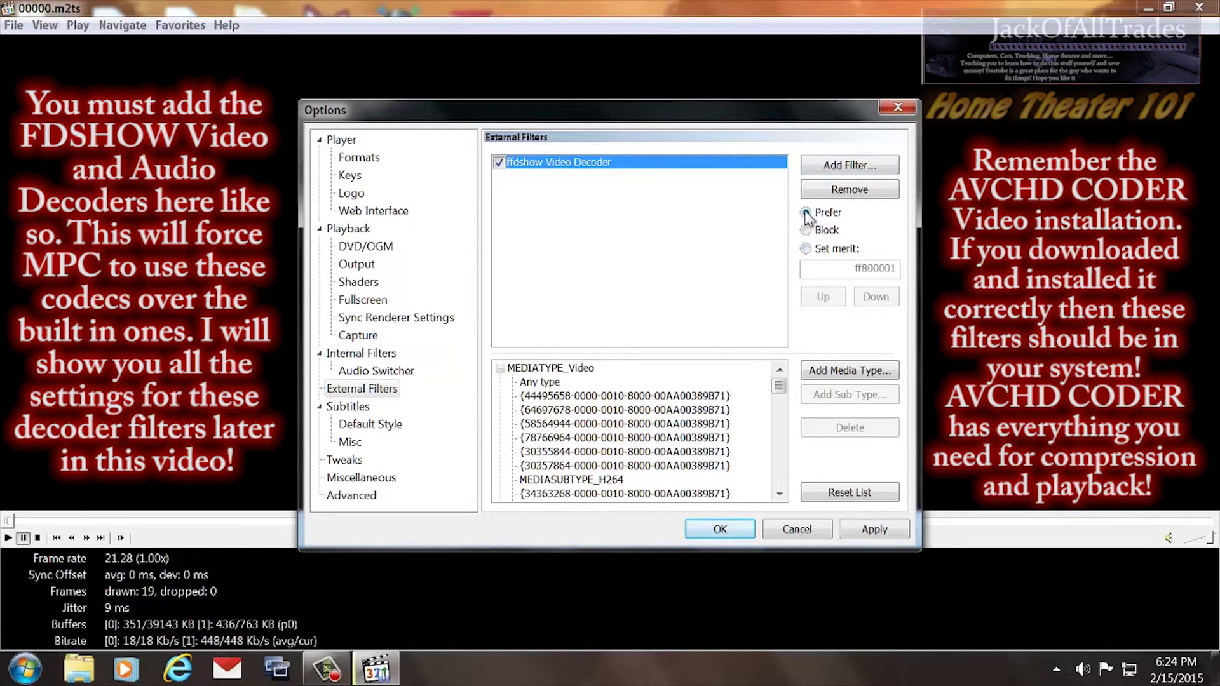
- Add ffdshow Audio Decoder set to Prefer and apply the external filter changes
left_click(845, 167)
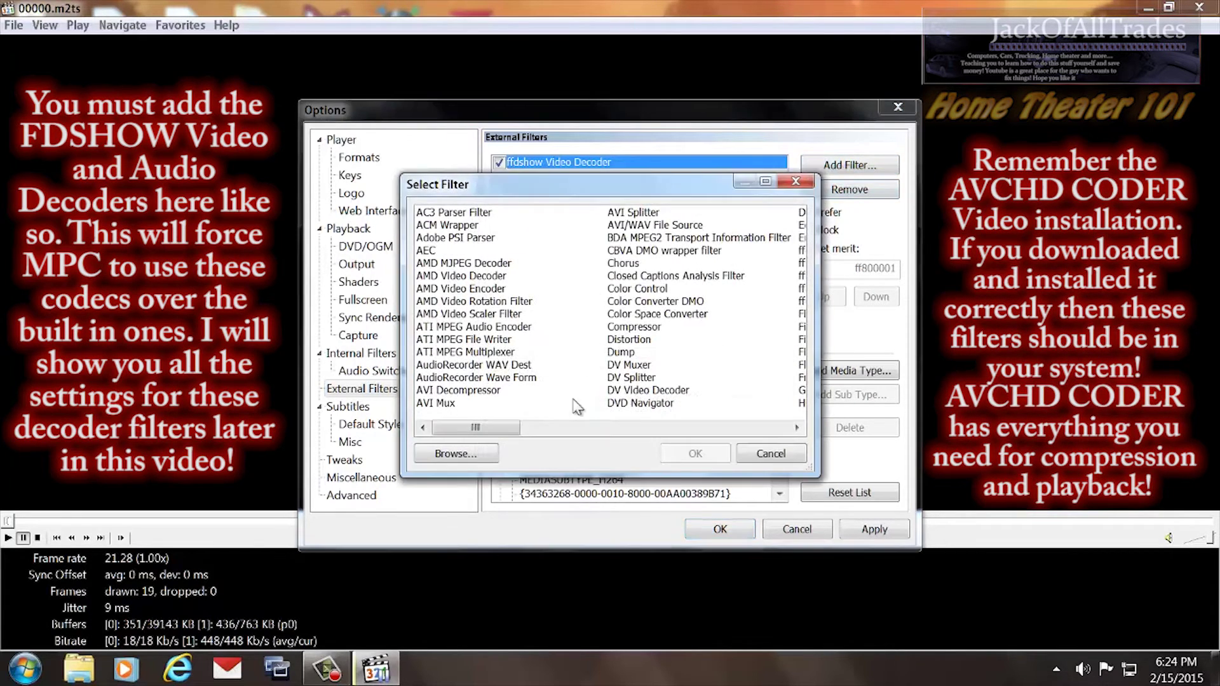
left_click_drag(509, 432, 554, 433)
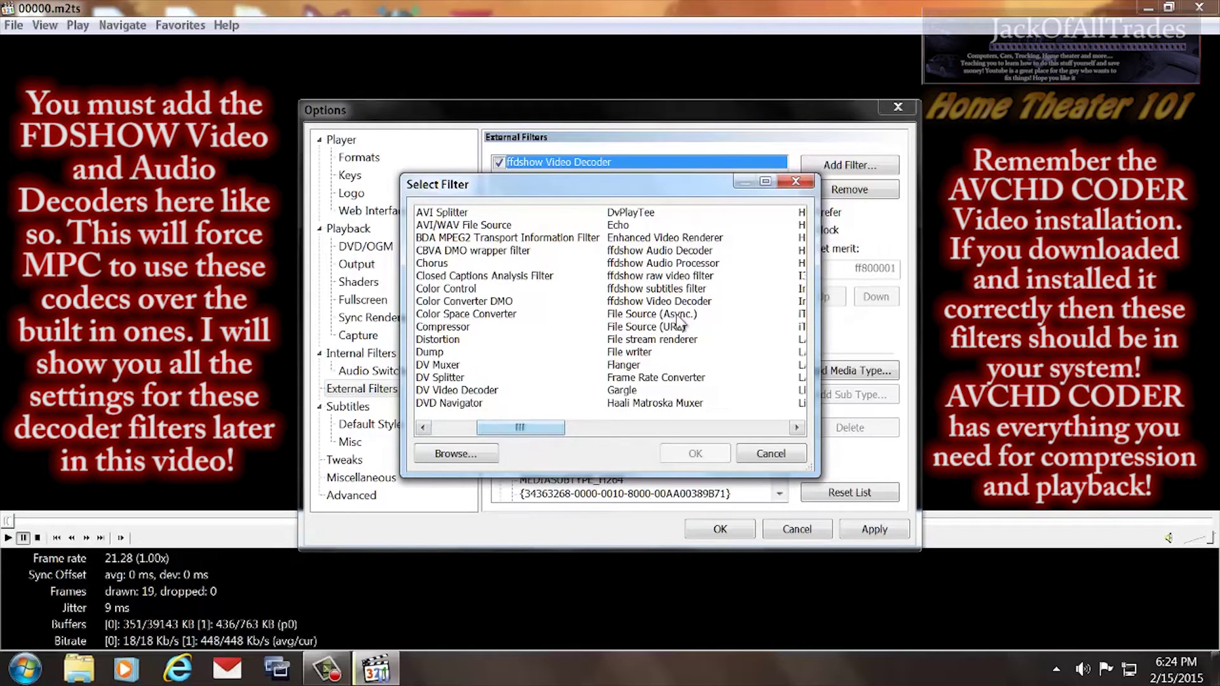
left_click(675, 253)
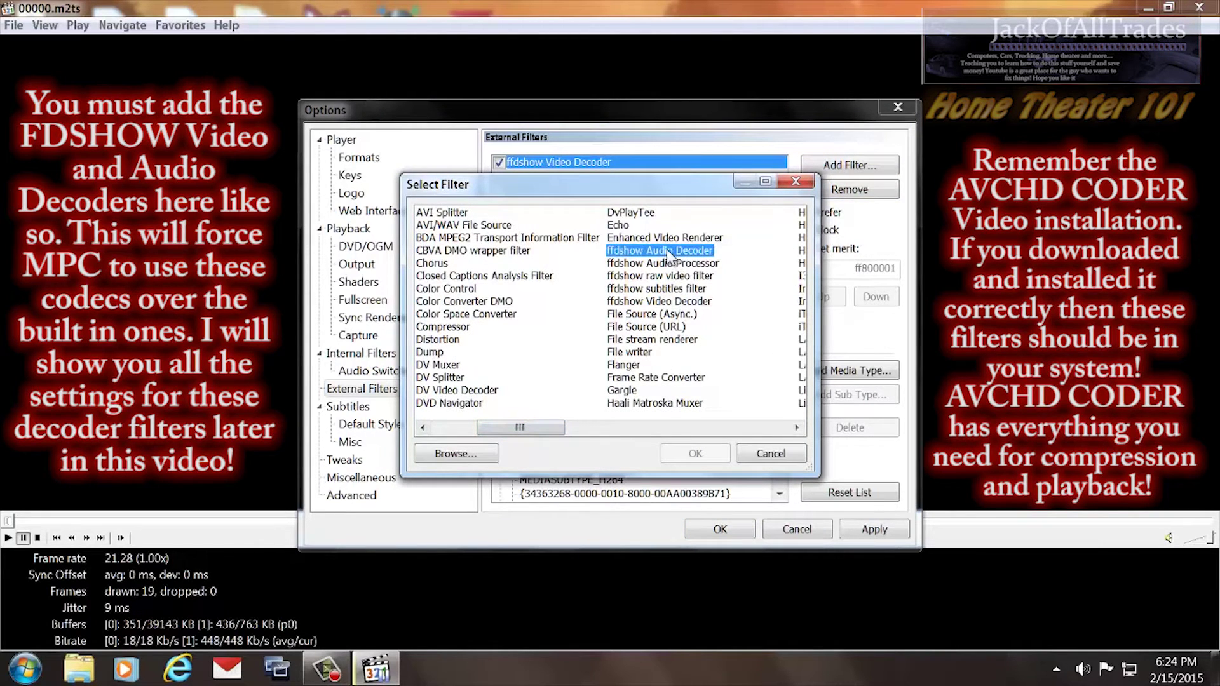
left_click(695, 453)
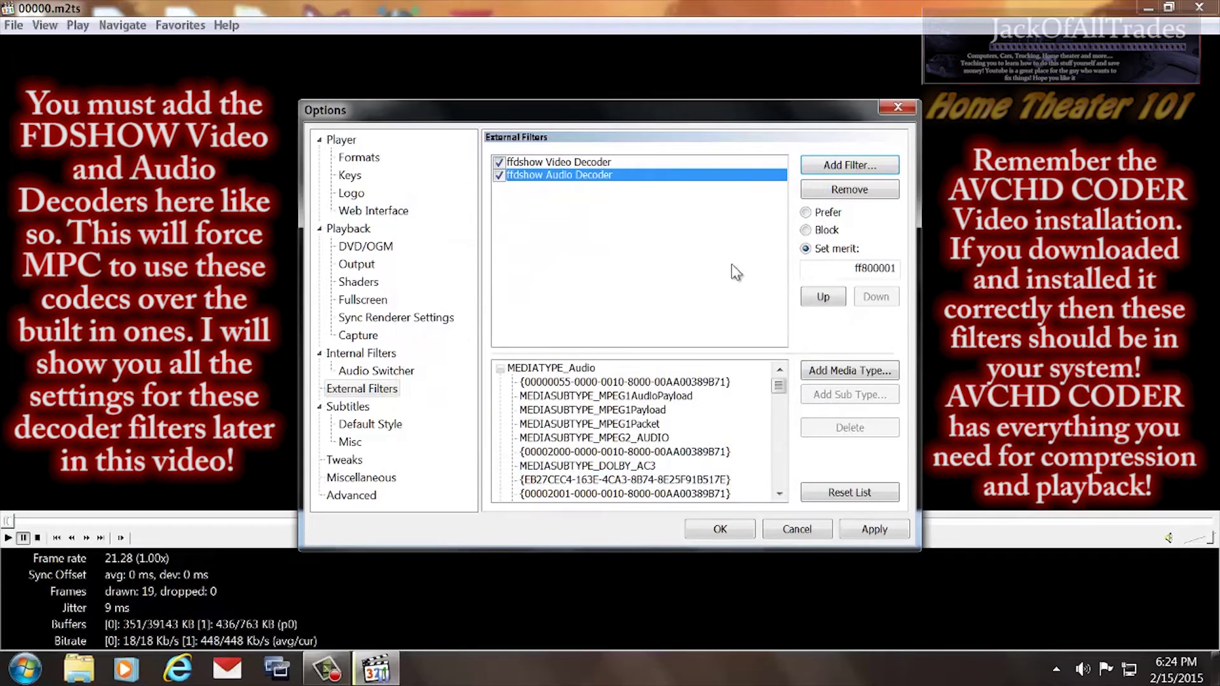
left_click(805, 212)
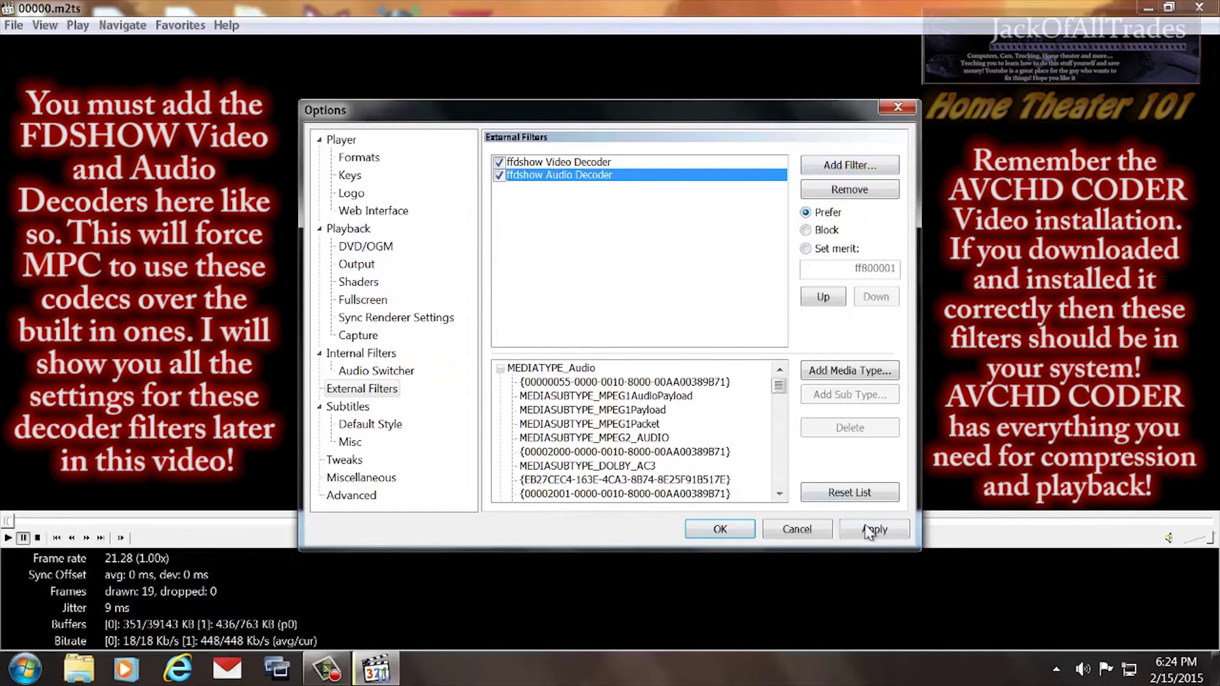
left_click(880, 529)
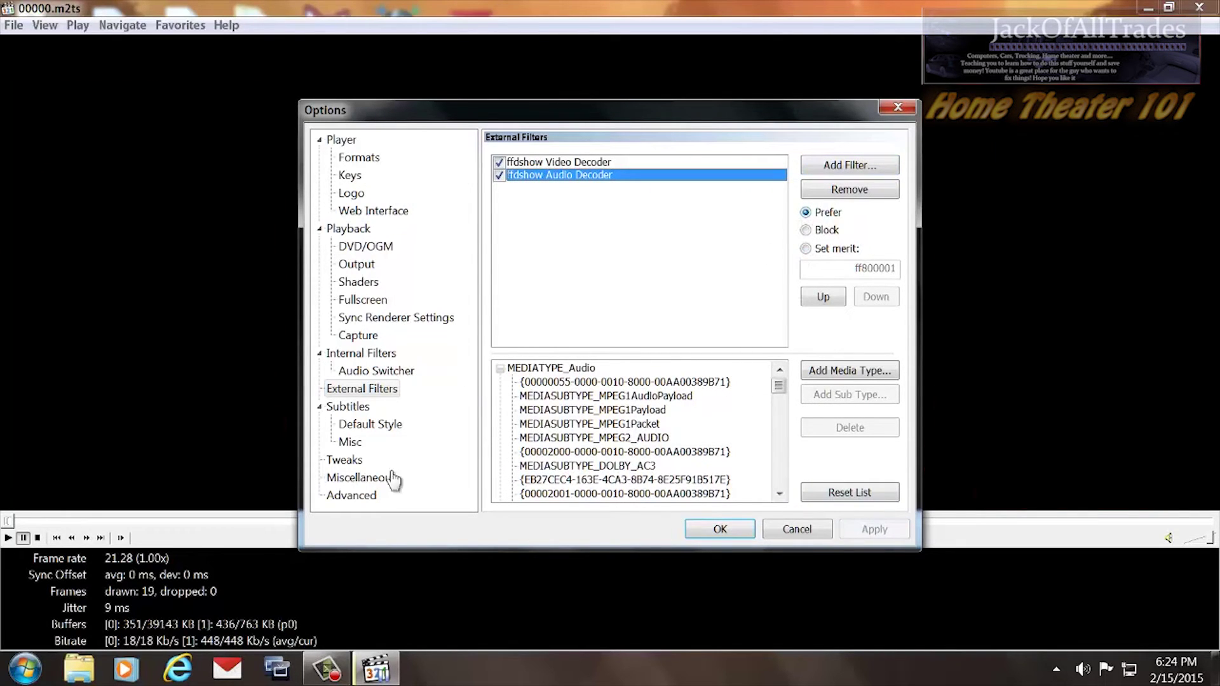
left_click(349, 409)
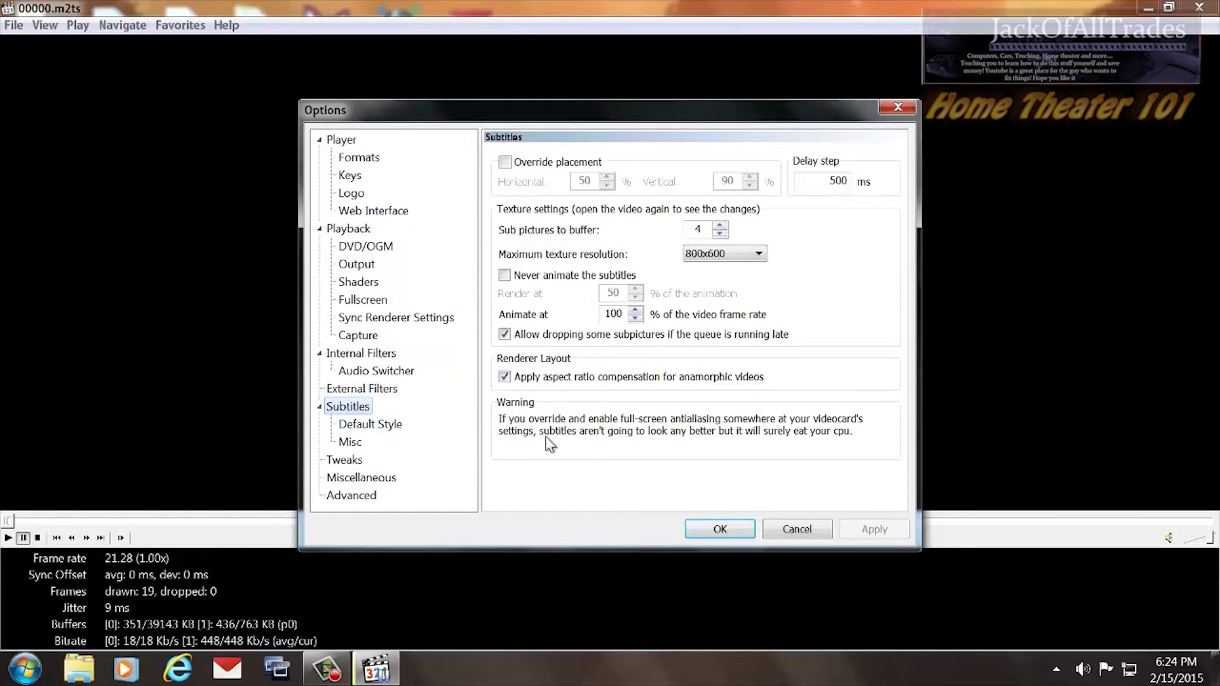
- Browse the subtitle pages and uncheck 'Show chapter marks in seek bar' under Tweaks
left_click(359, 424)
left_click(350, 441)
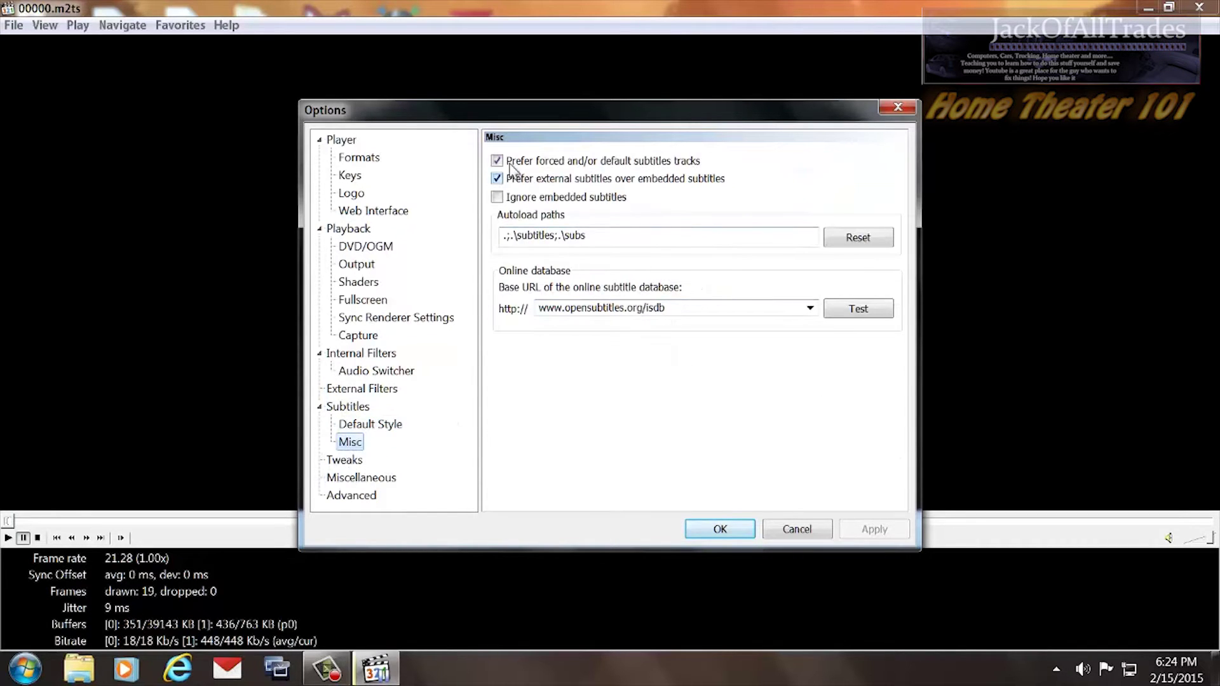
left_click(348, 477)
left_click(343, 460)
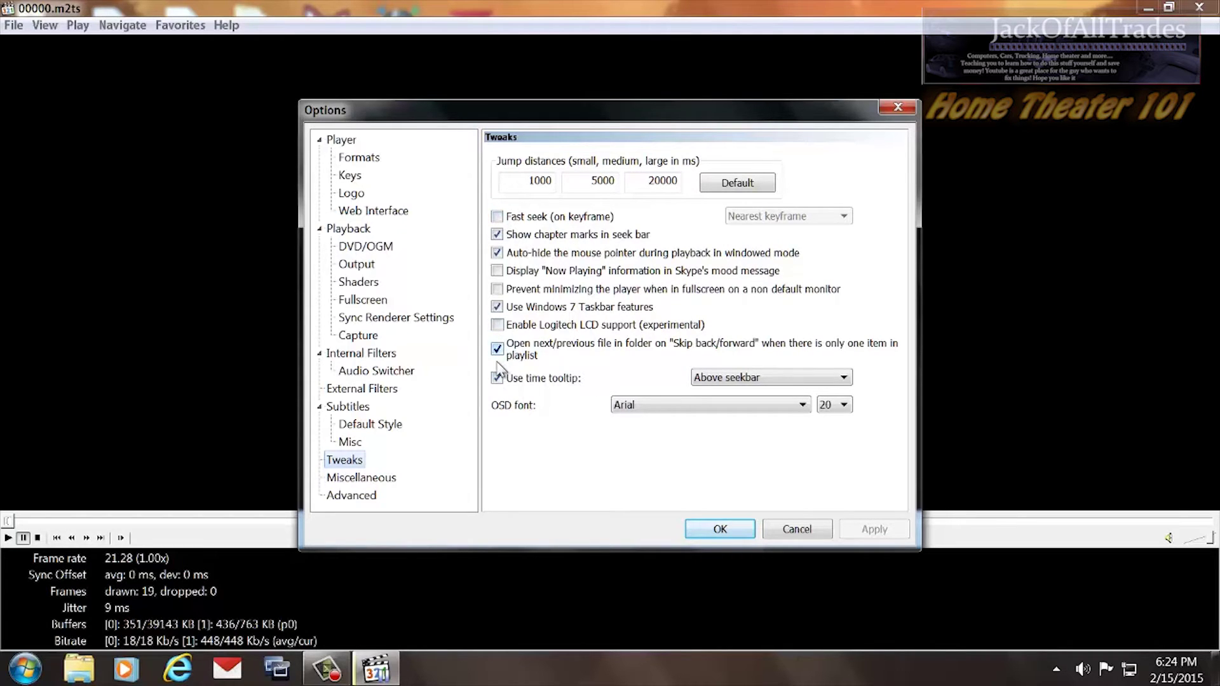
left_click(497, 233)
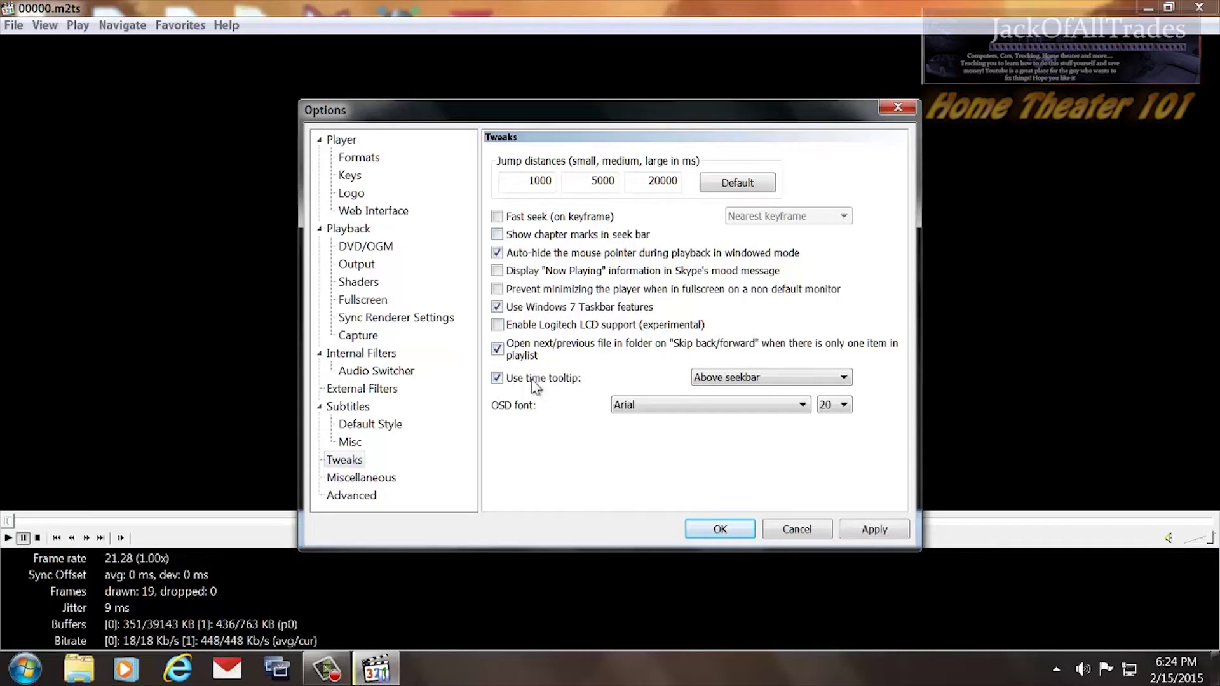
- View the Miscellaneous and Advanced pages, then apply the options and close the dialog
left_click(368, 482)
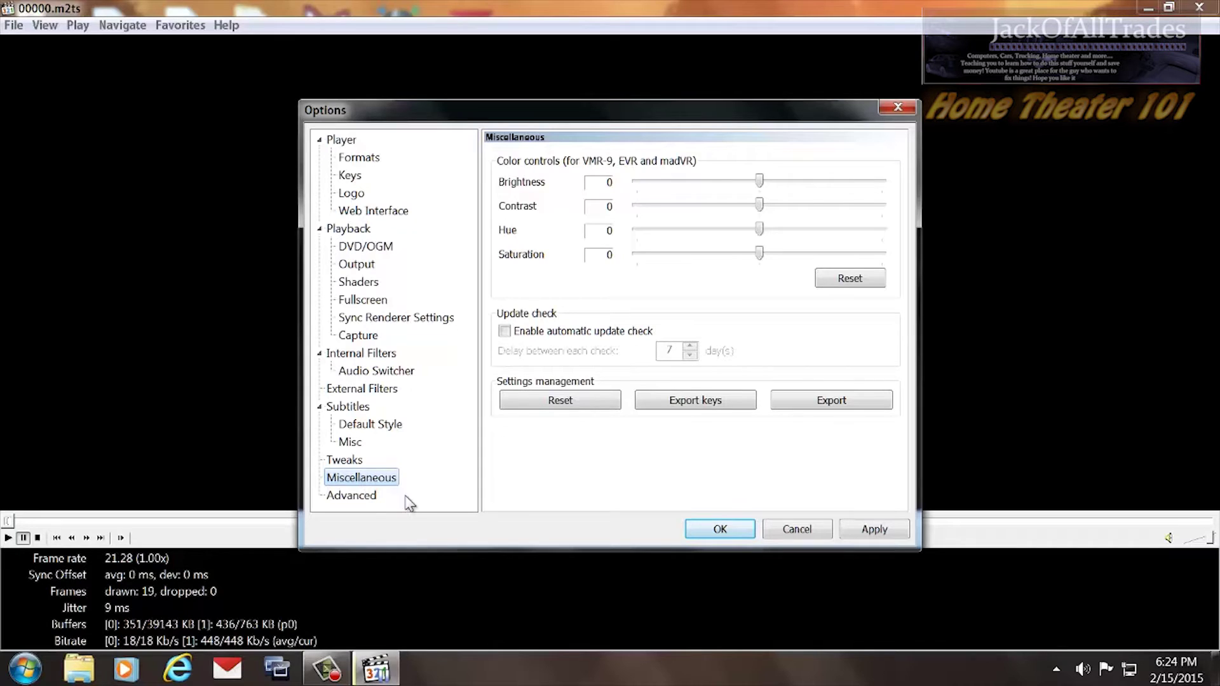
left_click(367, 500)
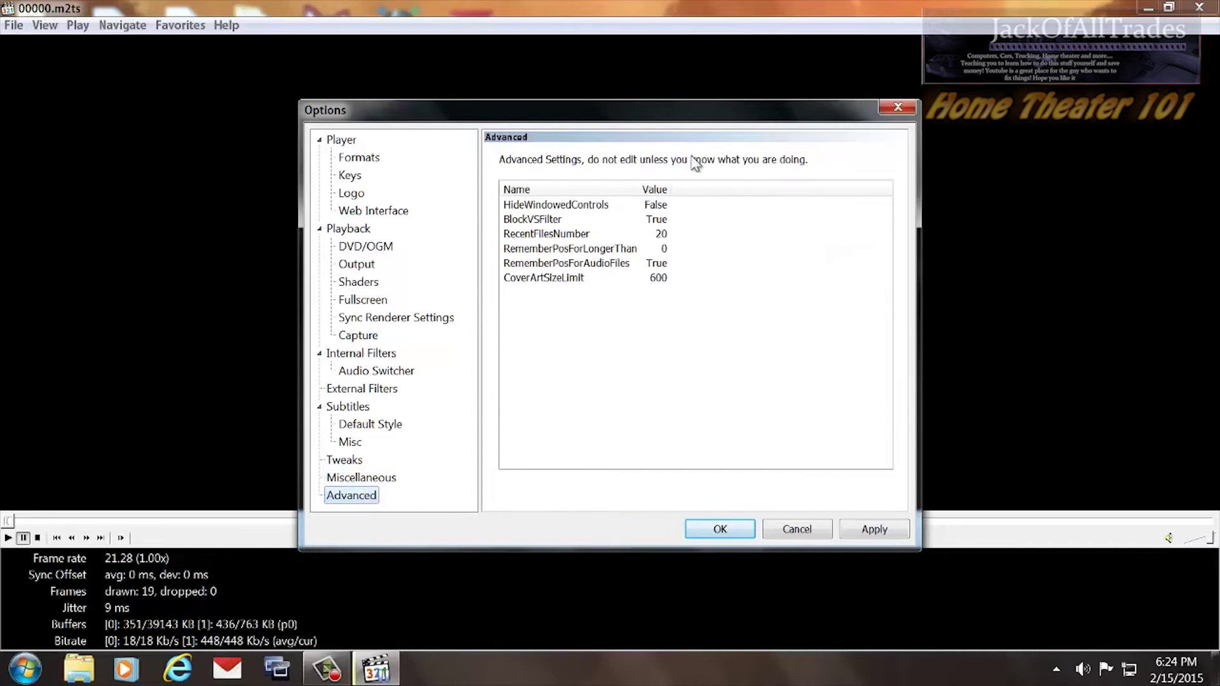
left_click(875, 528)
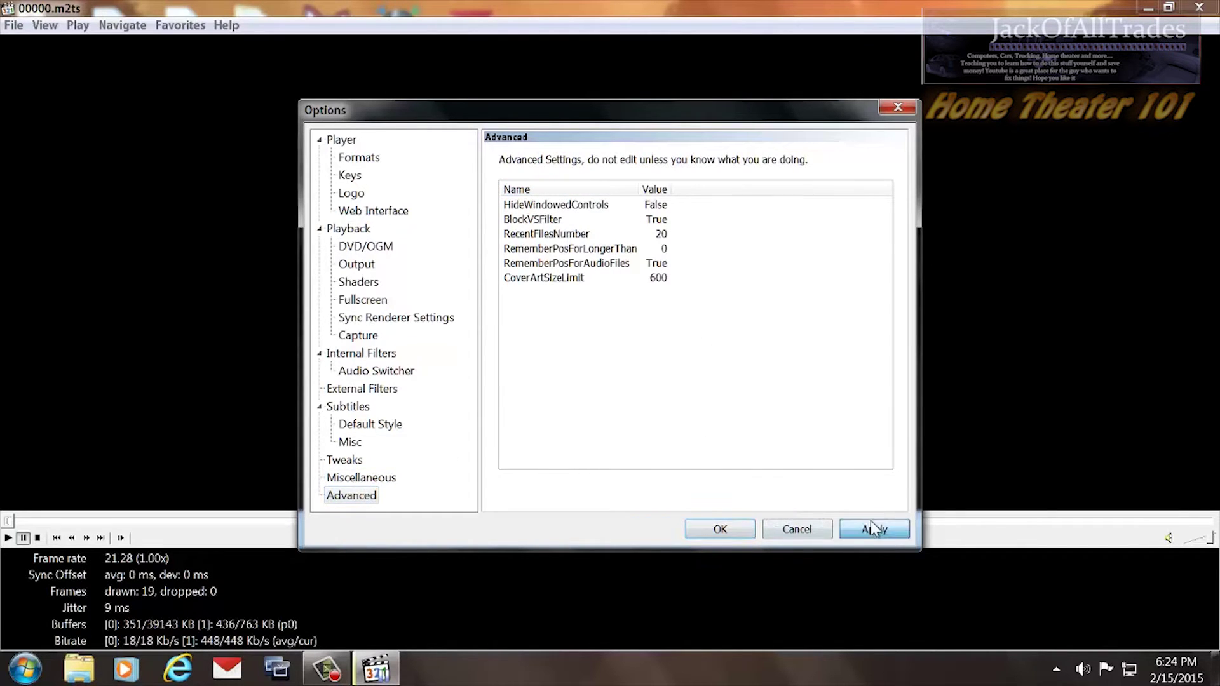
left_click(722, 528)
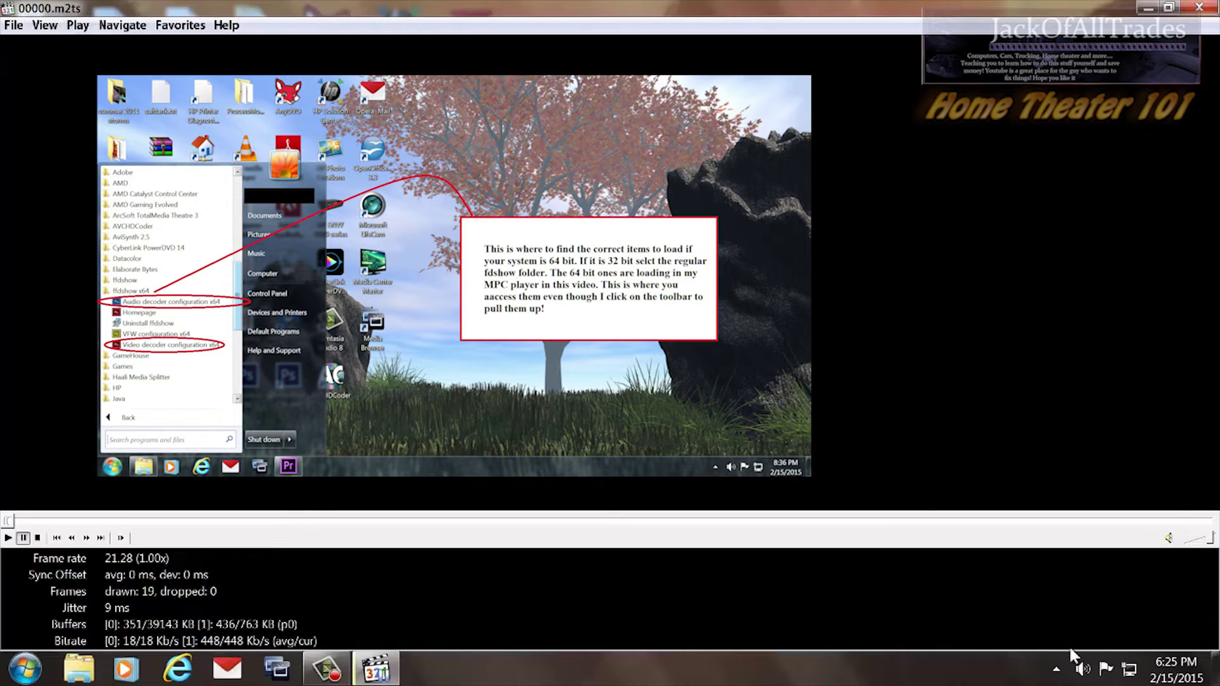
- Open the ffdshow video decoder configuration from its red tray icon among the hidden icons
left_click(1056, 668)
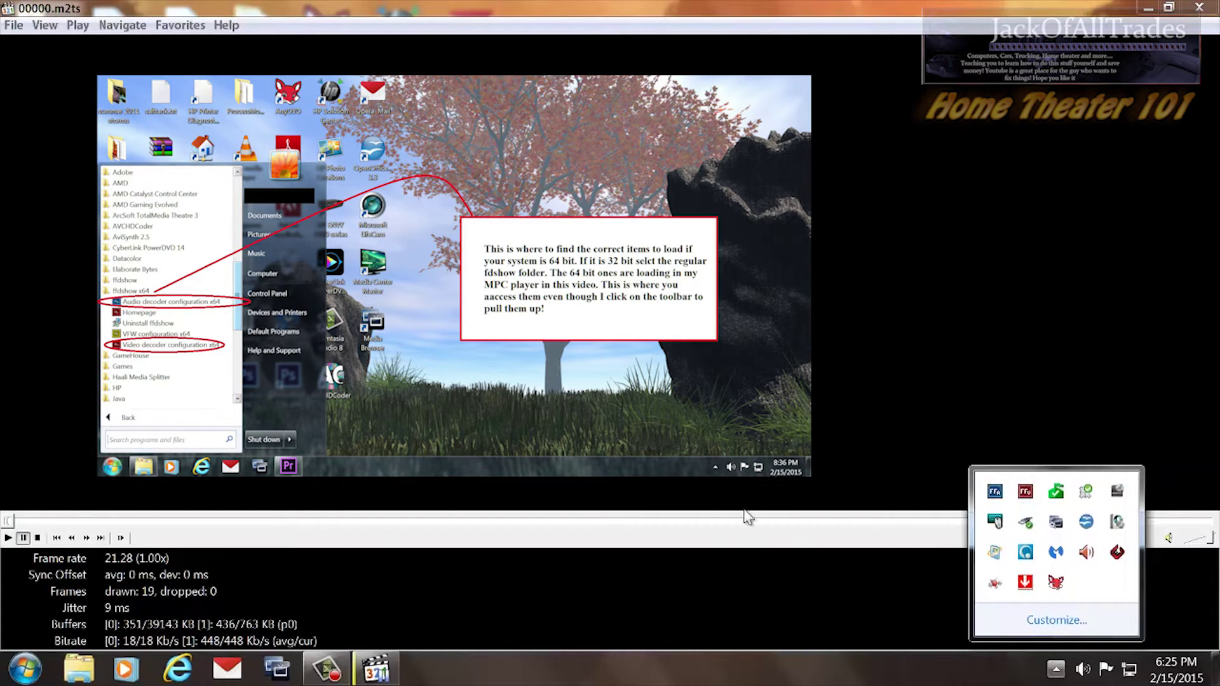
left_click(1024, 492)
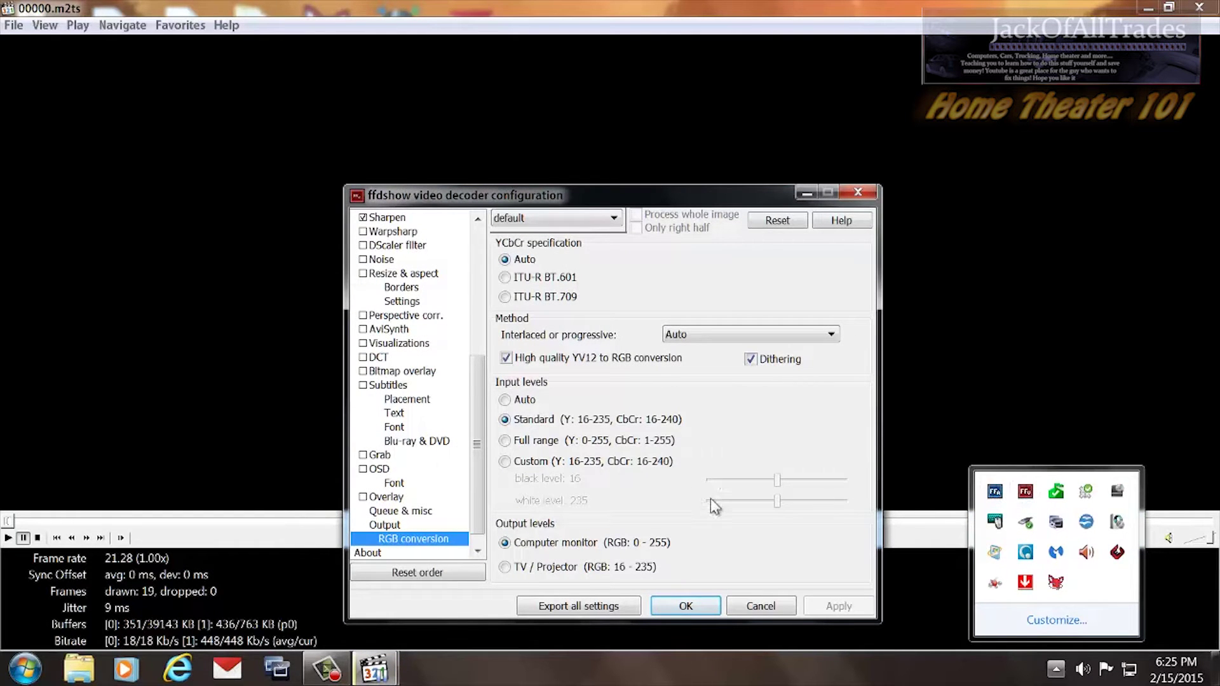
- Set YCbCr specification to ITU-R BT.709, then review the Codecs table and DirectShow control page
left_click(506, 296)
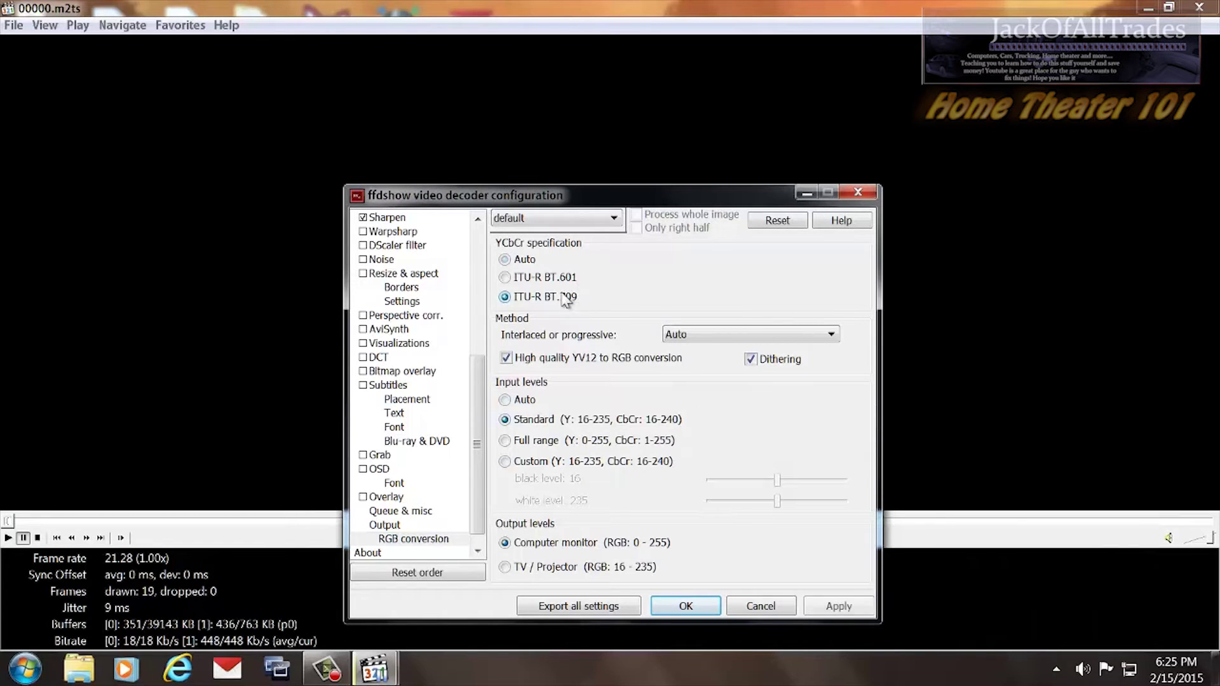
scroll(376, 219, "up", 6)
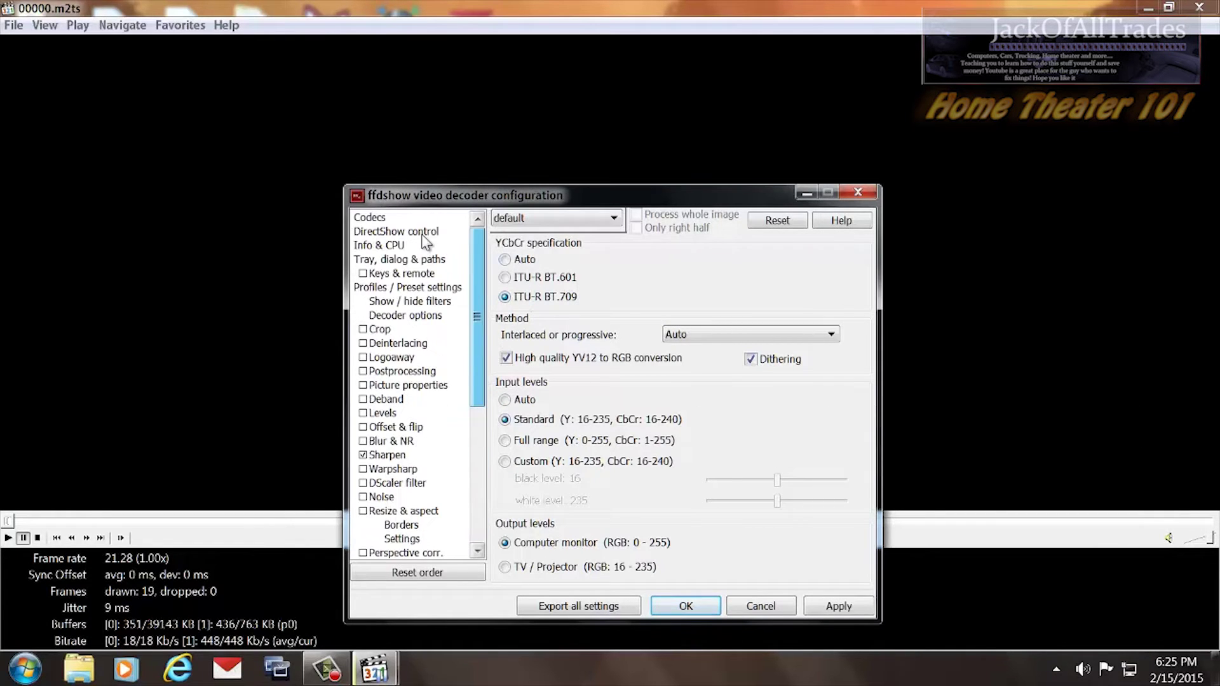
left_click(375, 219)
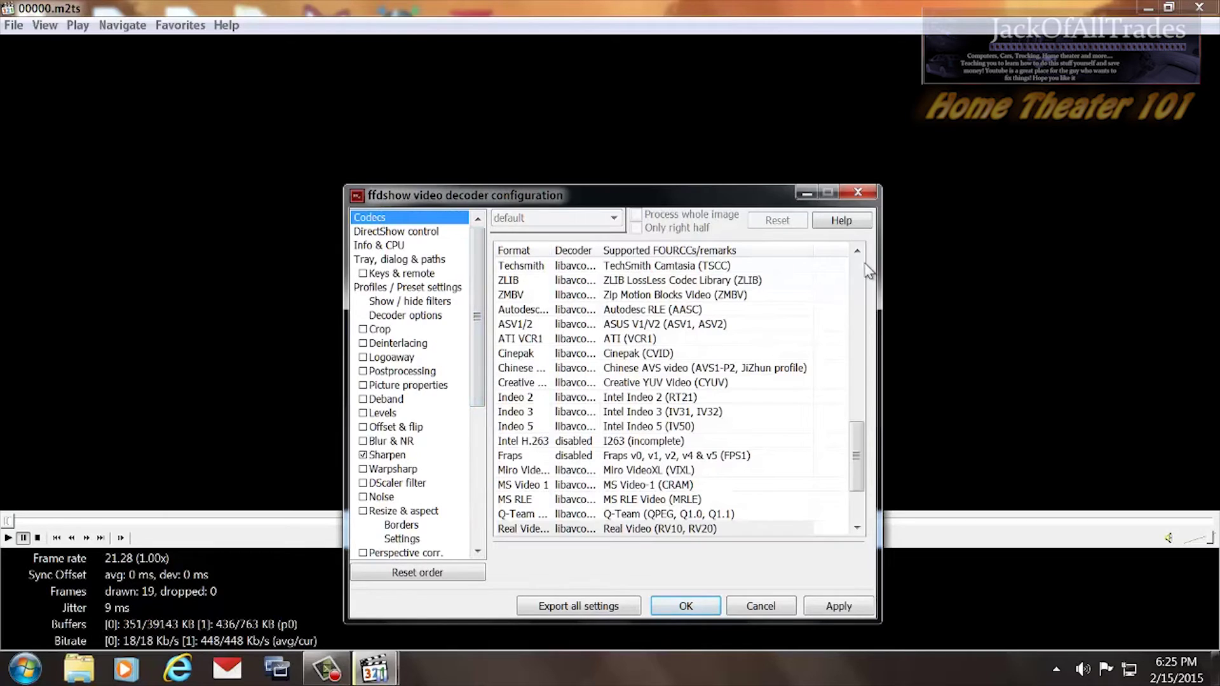
left_click_drag(856, 445, 855, 490)
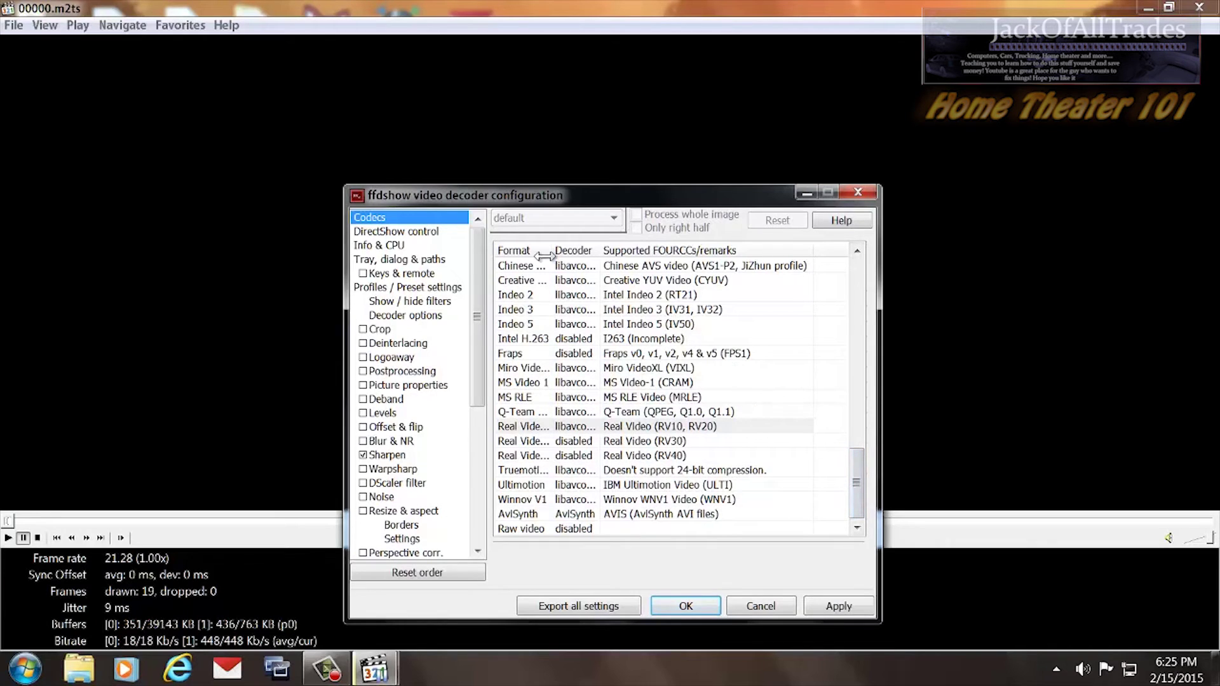
left_click(423, 231)
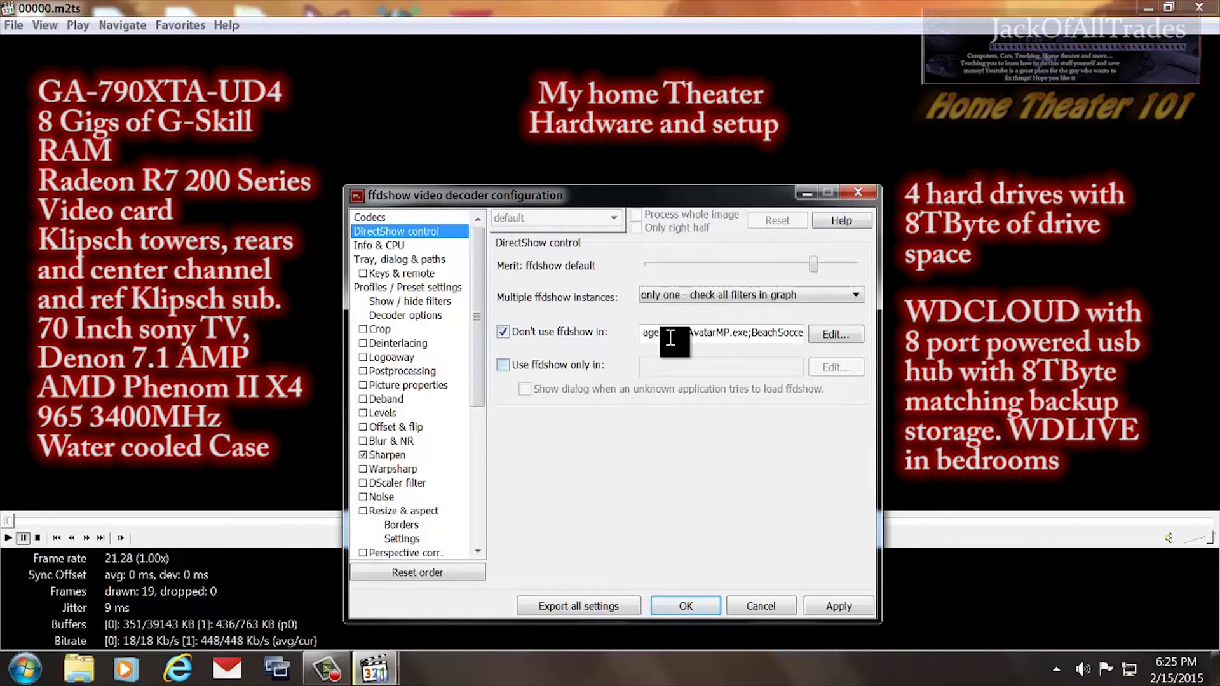
left_click(392, 247)
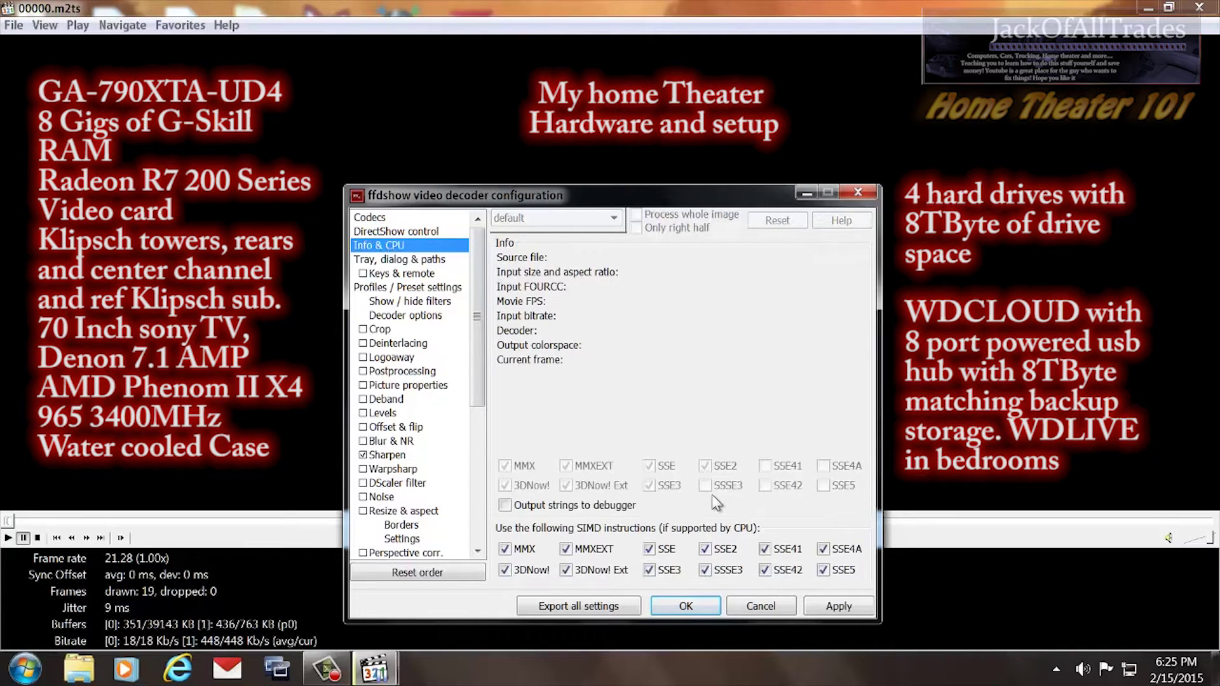
- Browse Tray, Keys & remote, Profiles and Show/hide filters, ending on Decoder options with 4 threads
left_click(427, 261)
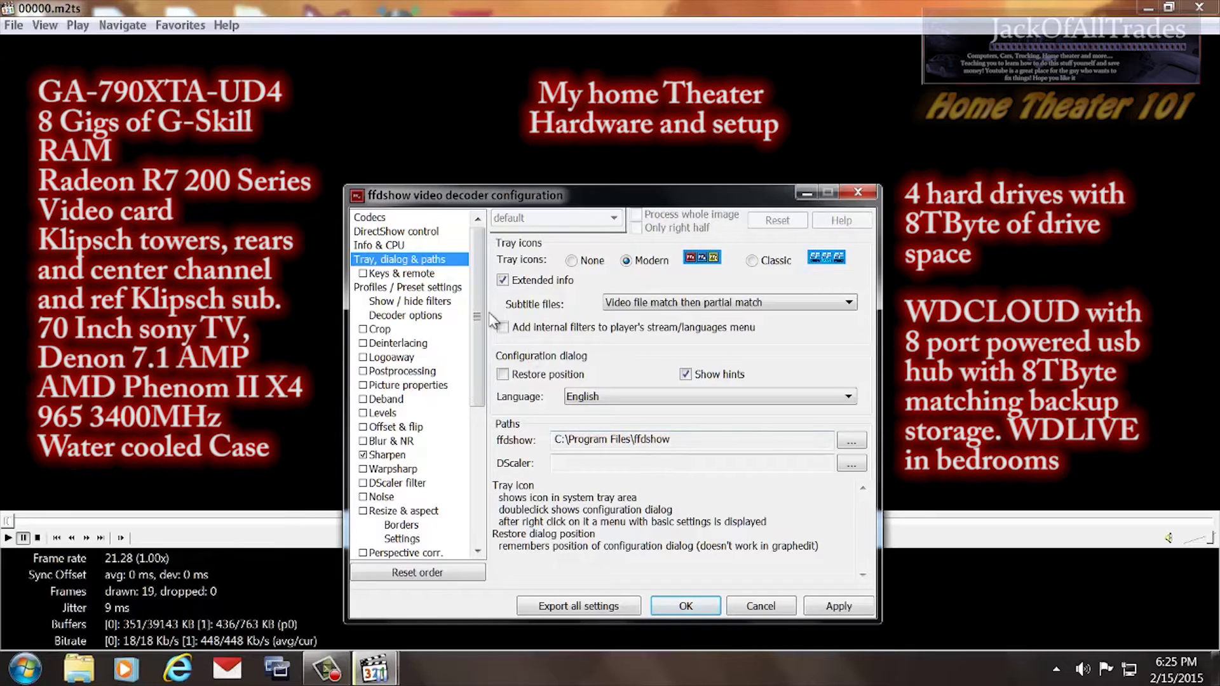
left_click(417, 276)
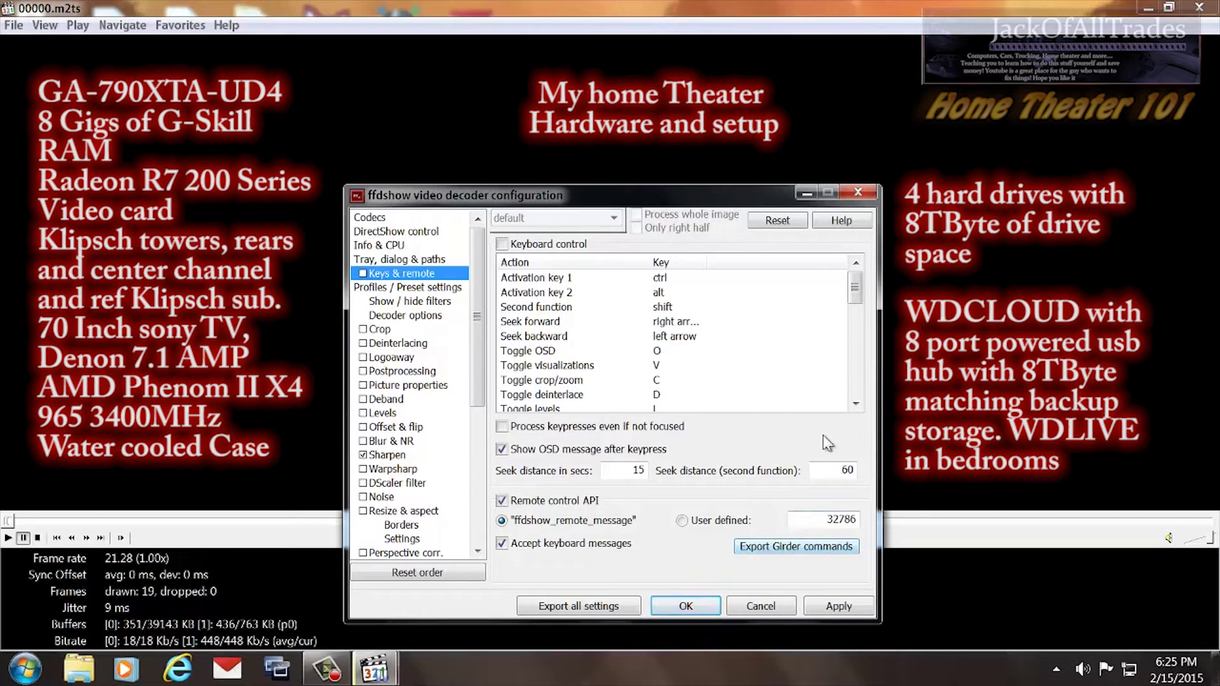
left_click(412, 290)
left_click(411, 301)
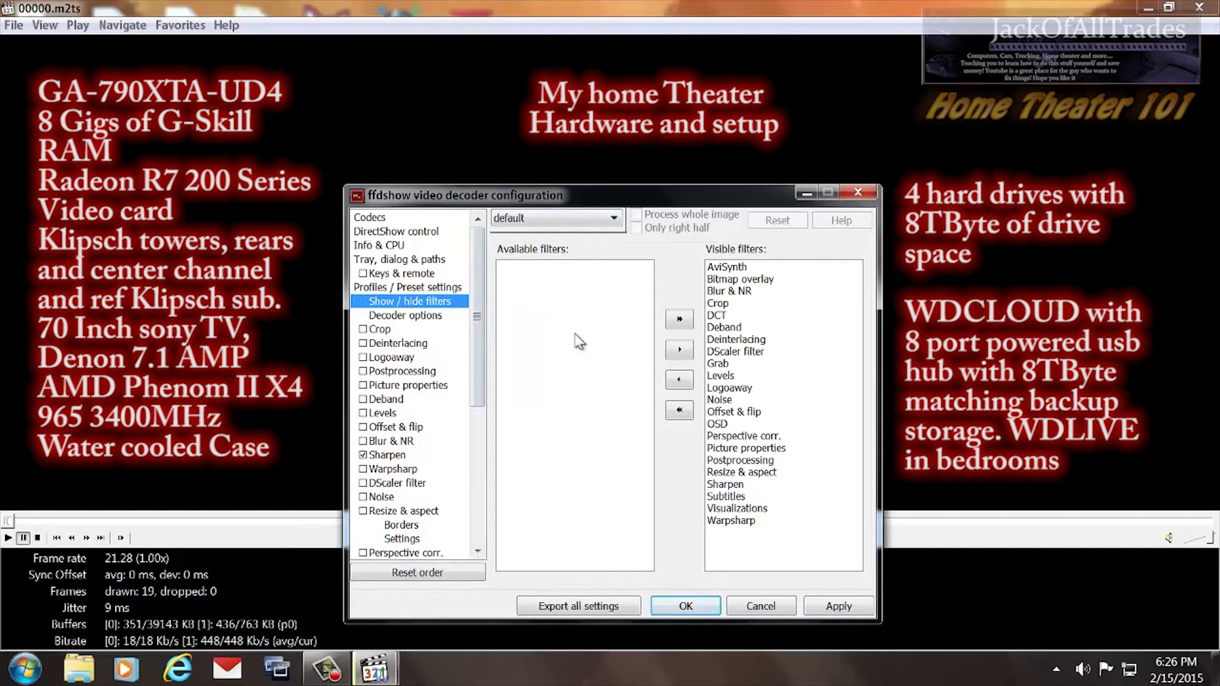
left_click(426, 316)
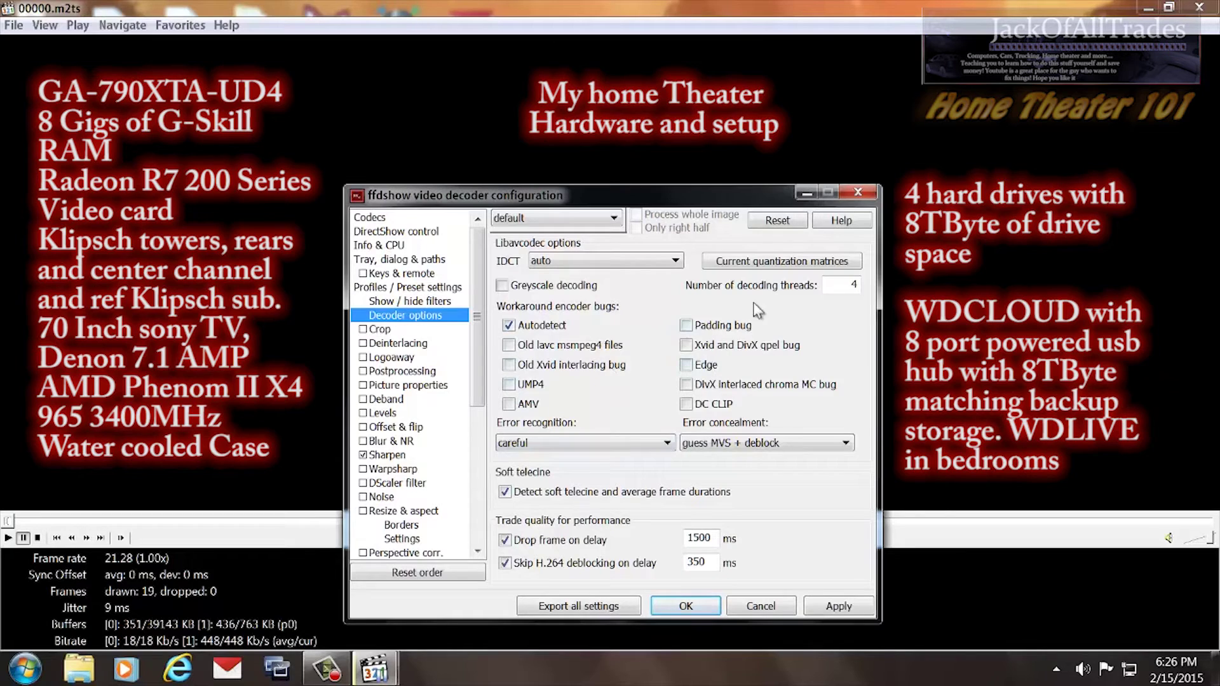
double_click(854, 284)
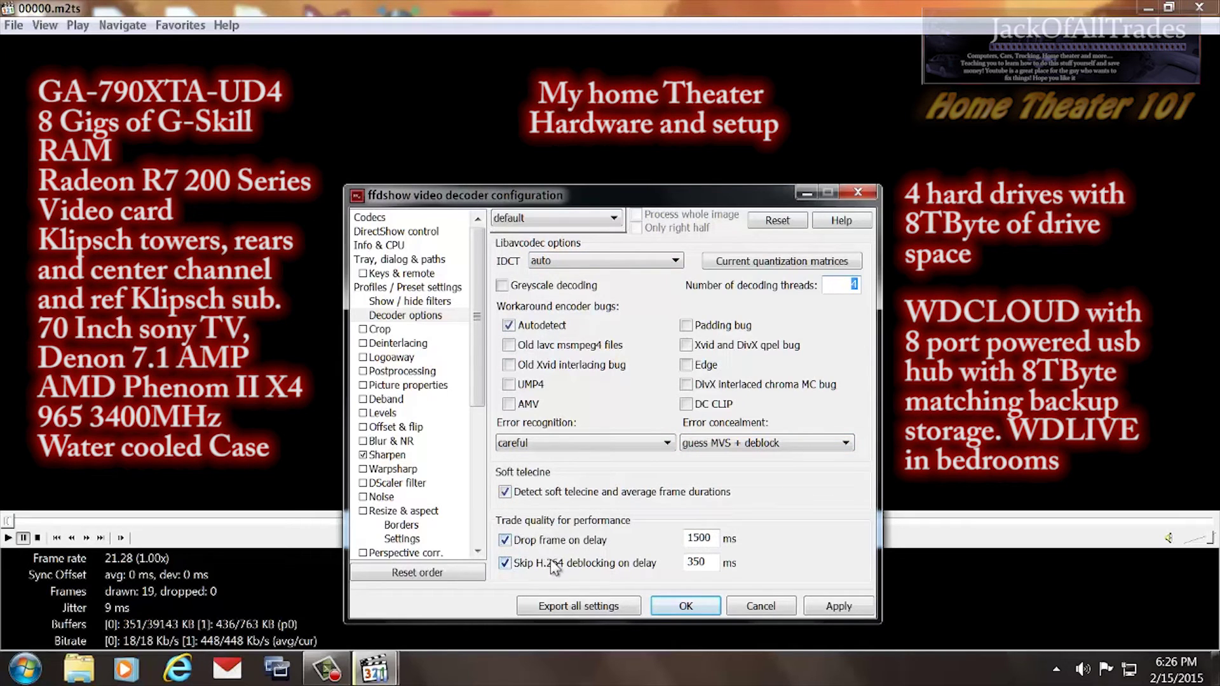
- Browse filter pages from Crop & zoom through Offset & flip, Blur & NR, Deband, Postprocessing and Levels
left_click(384, 329)
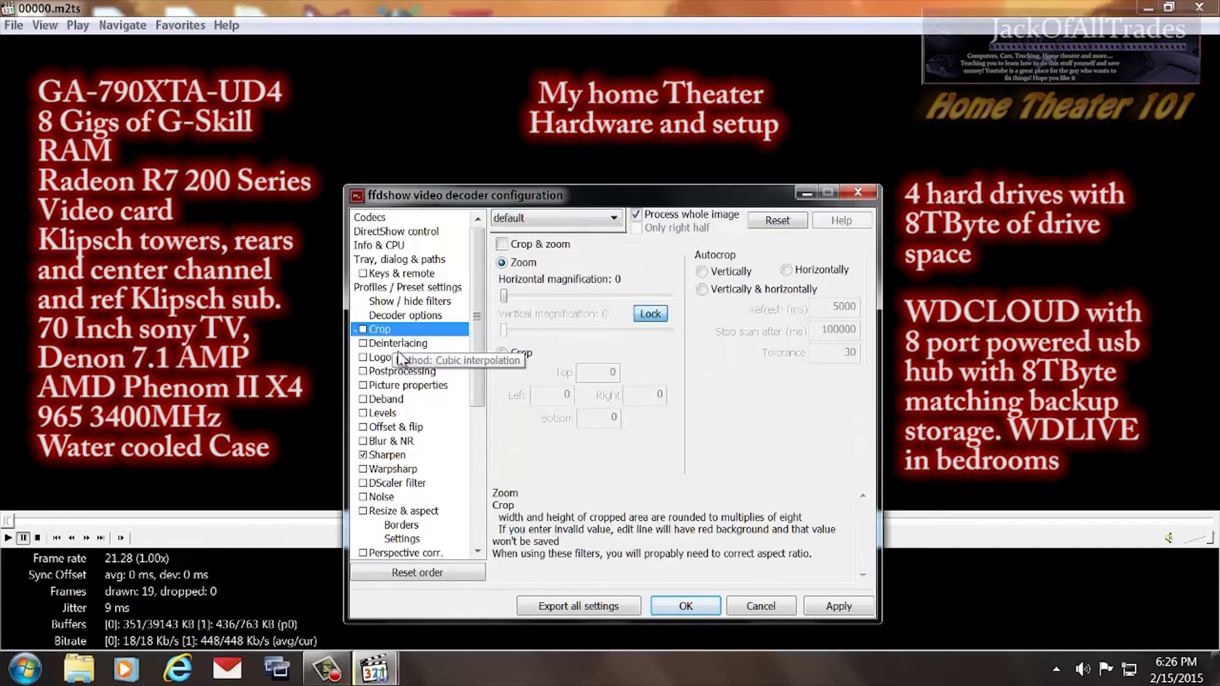
left_click(398, 343)
left_click(397, 357)
left_click(395, 371)
left_click(393, 385)
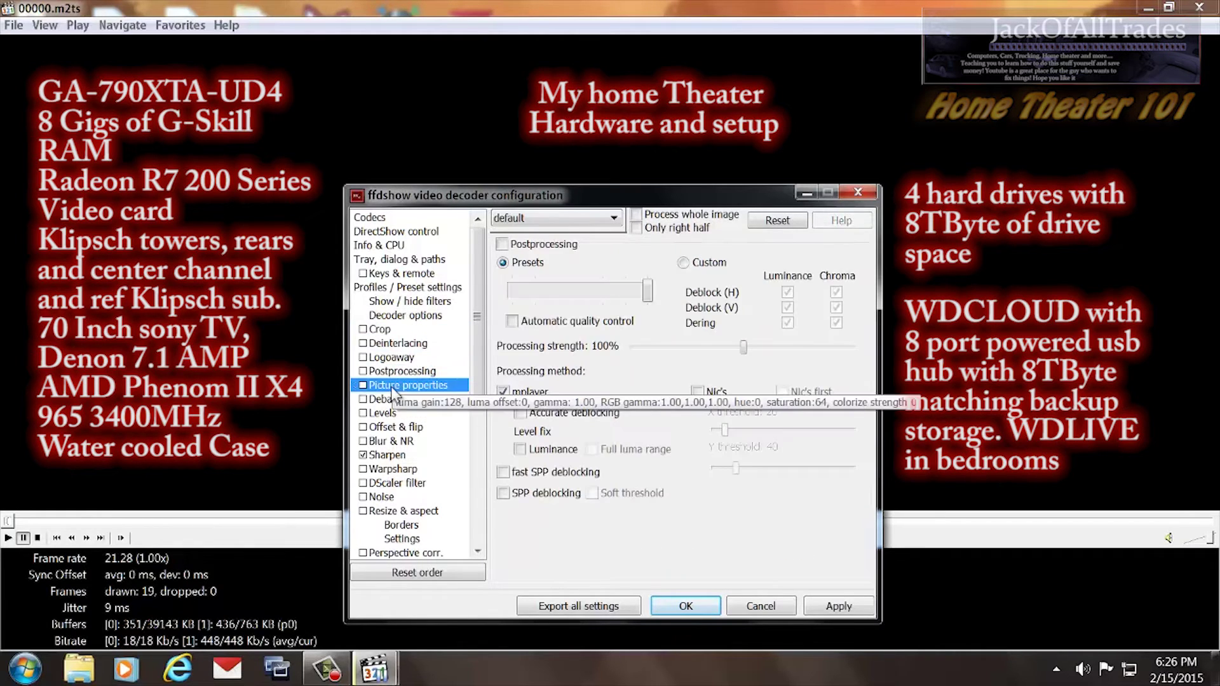
left_click(391, 399)
left_click(390, 413)
left_click(389, 427)
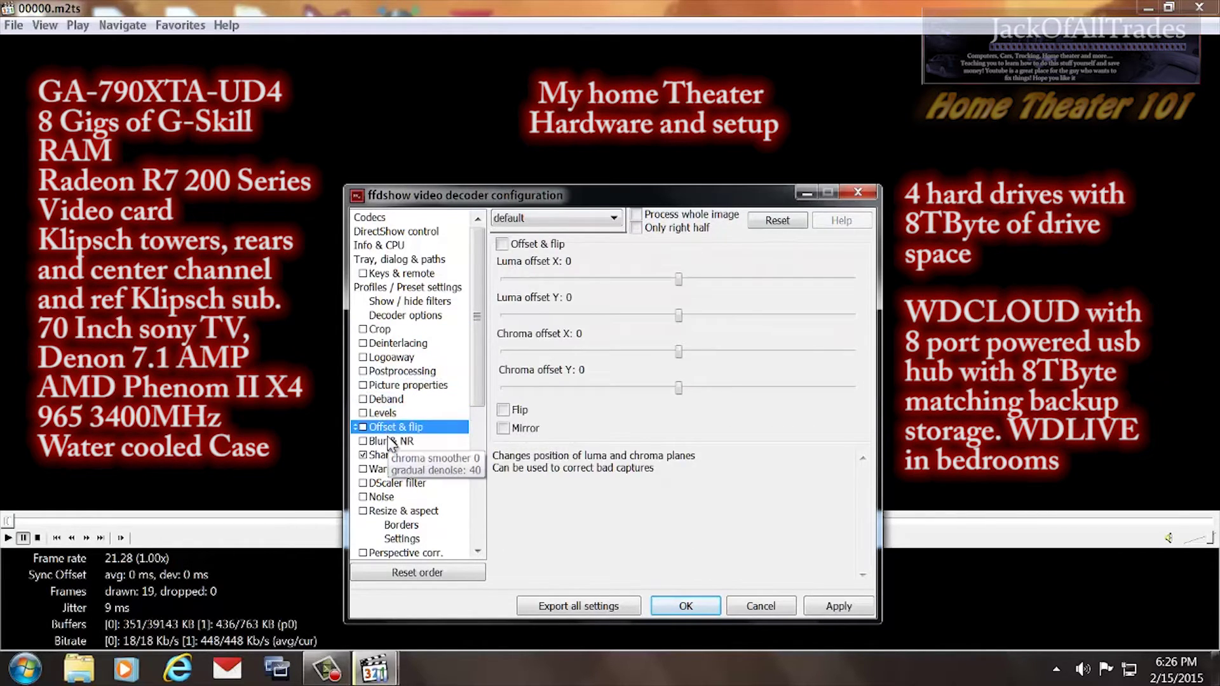
left_click(388, 441)
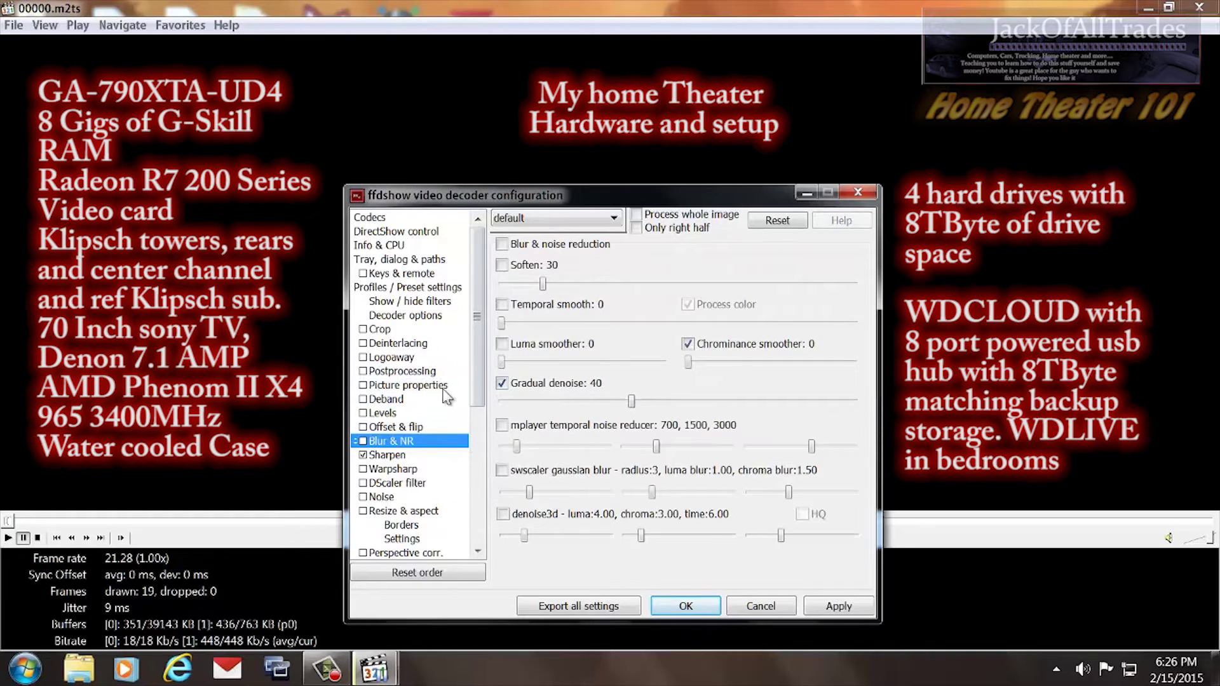
left_click(390, 357)
left_click(389, 399)
left_click(389, 371)
left_click(389, 385)
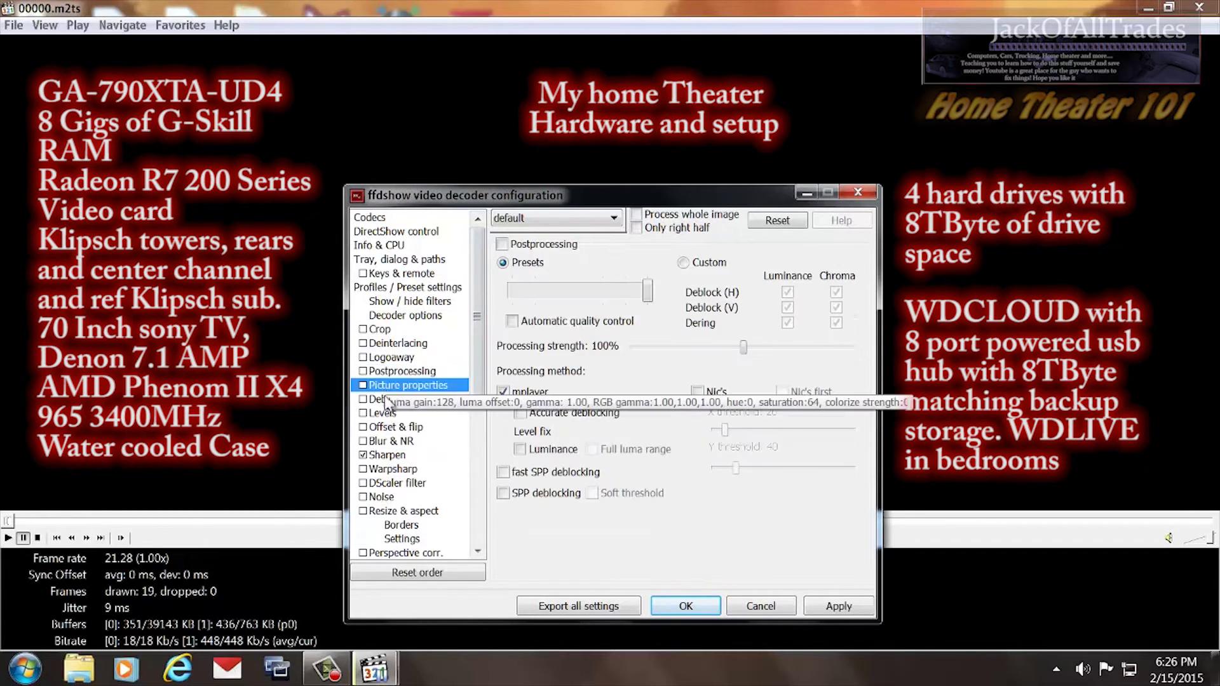
left_click(388, 427)
left_click(389, 399)
left_click(389, 371)
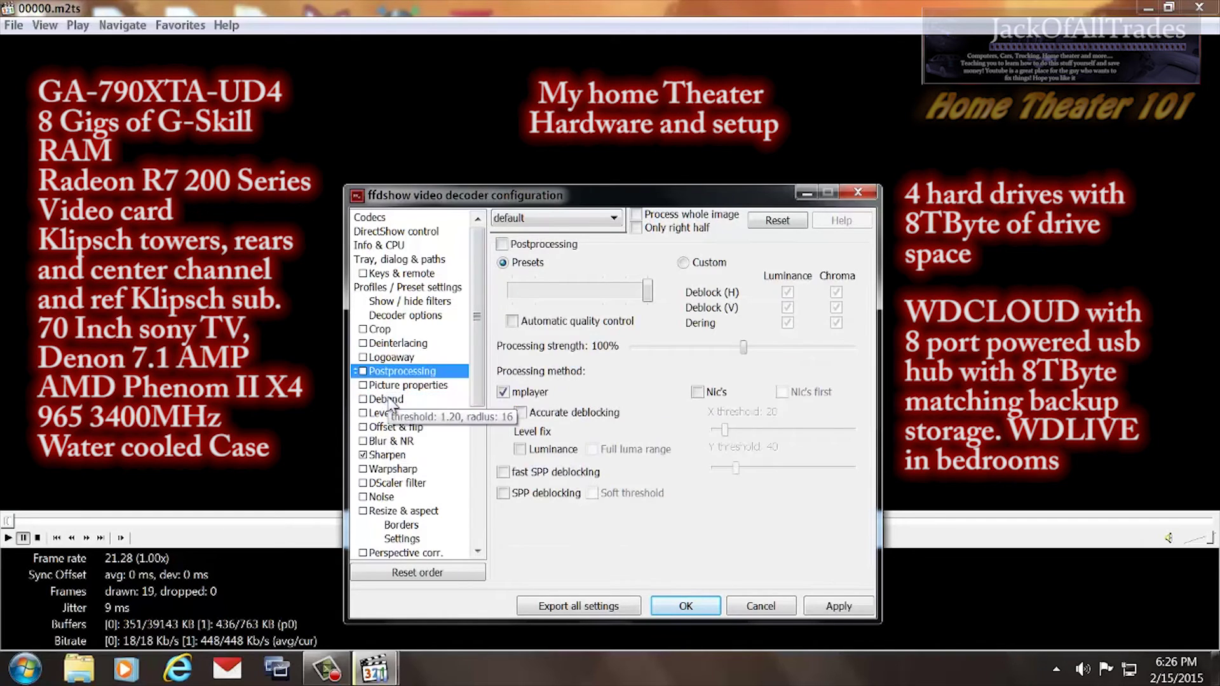
left_click(388, 399)
left_click(384, 413)
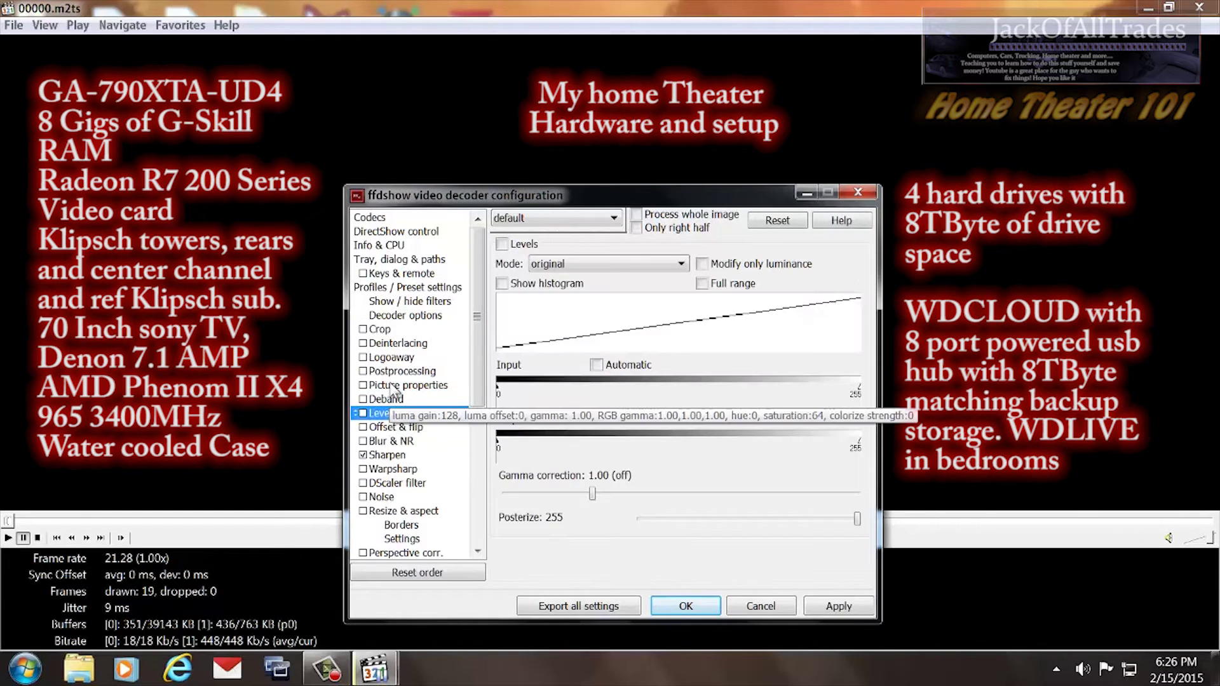
left_click(388, 385)
left_click(388, 357)
left_click(389, 371)
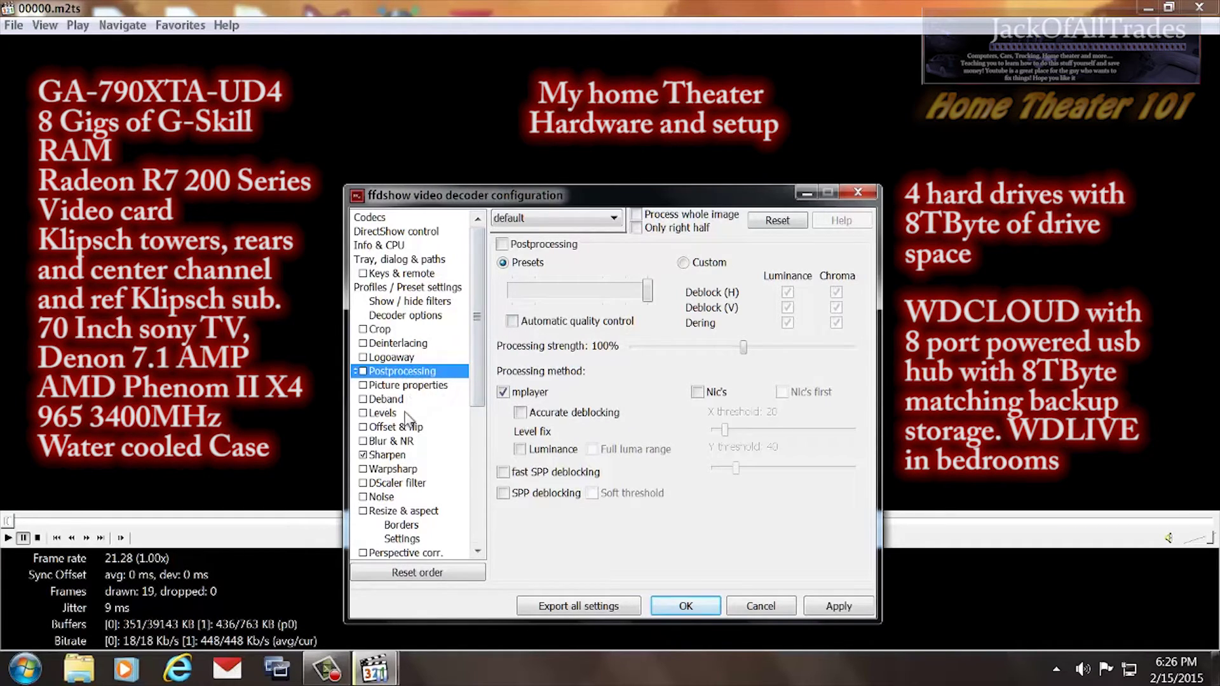
- Review the Sharpen, Resize borders and algorithm, and Subtitles settings
left_click(388, 455)
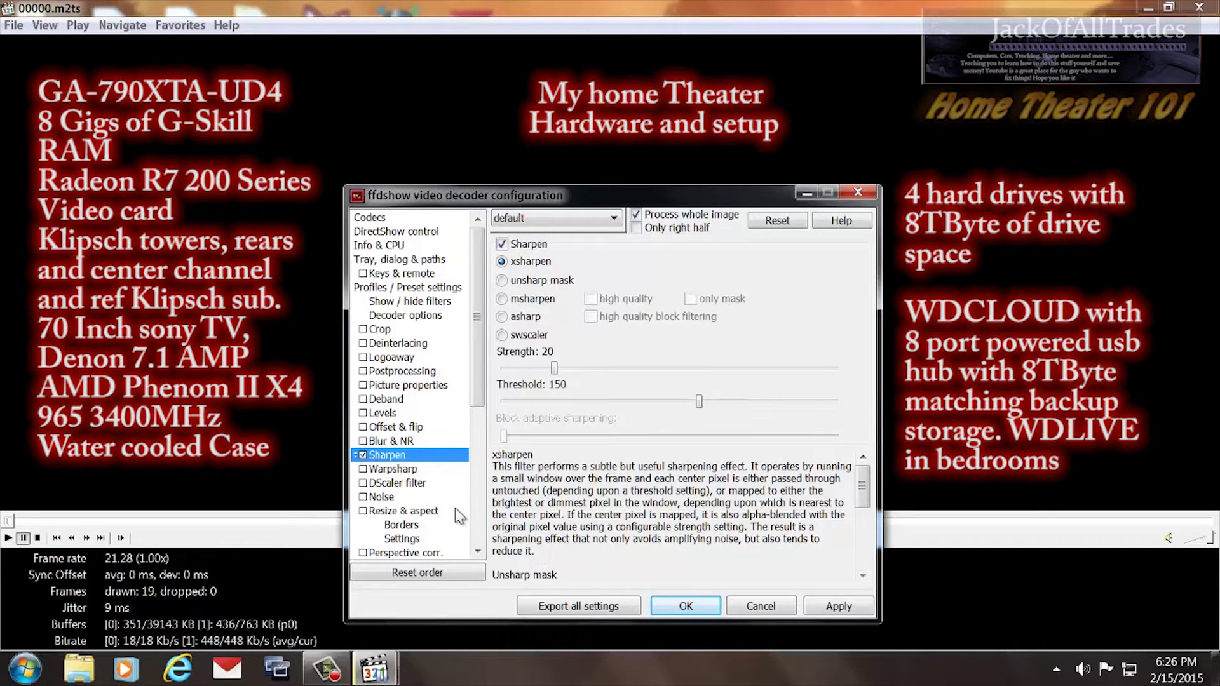
key("Down")
key("Down")
key("Down")
key("Down")
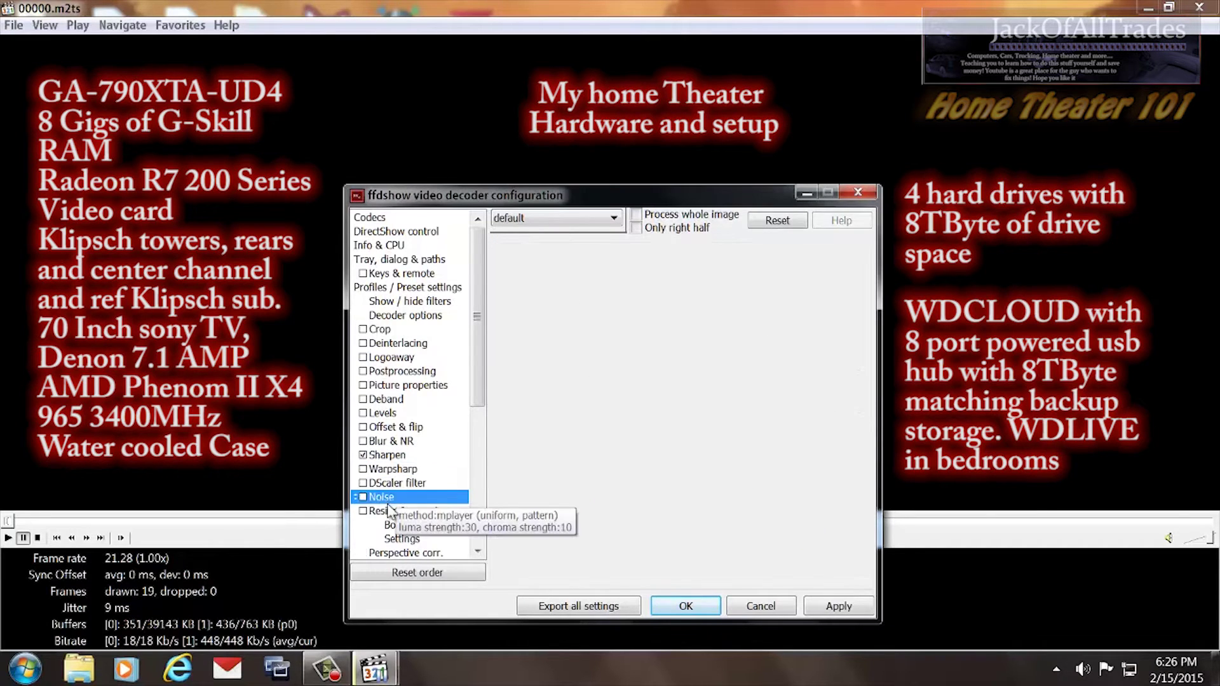
scroll(480, 397, "down", 2)
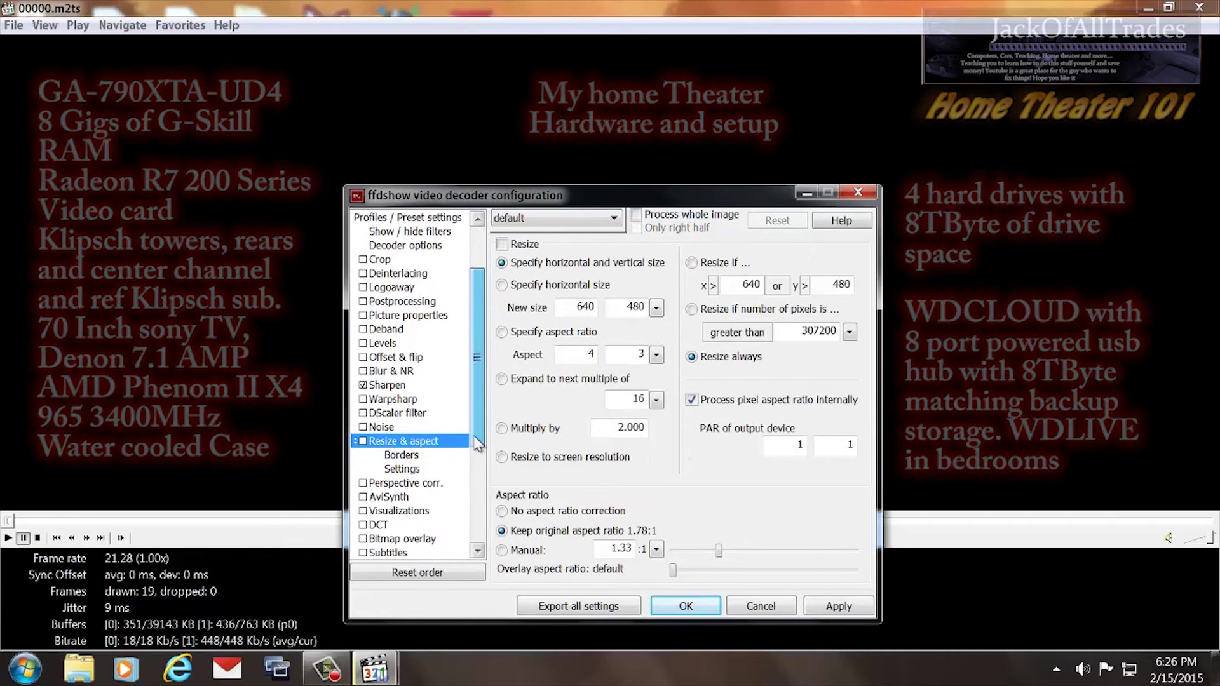
left_click(400, 440)
left_click(406, 455)
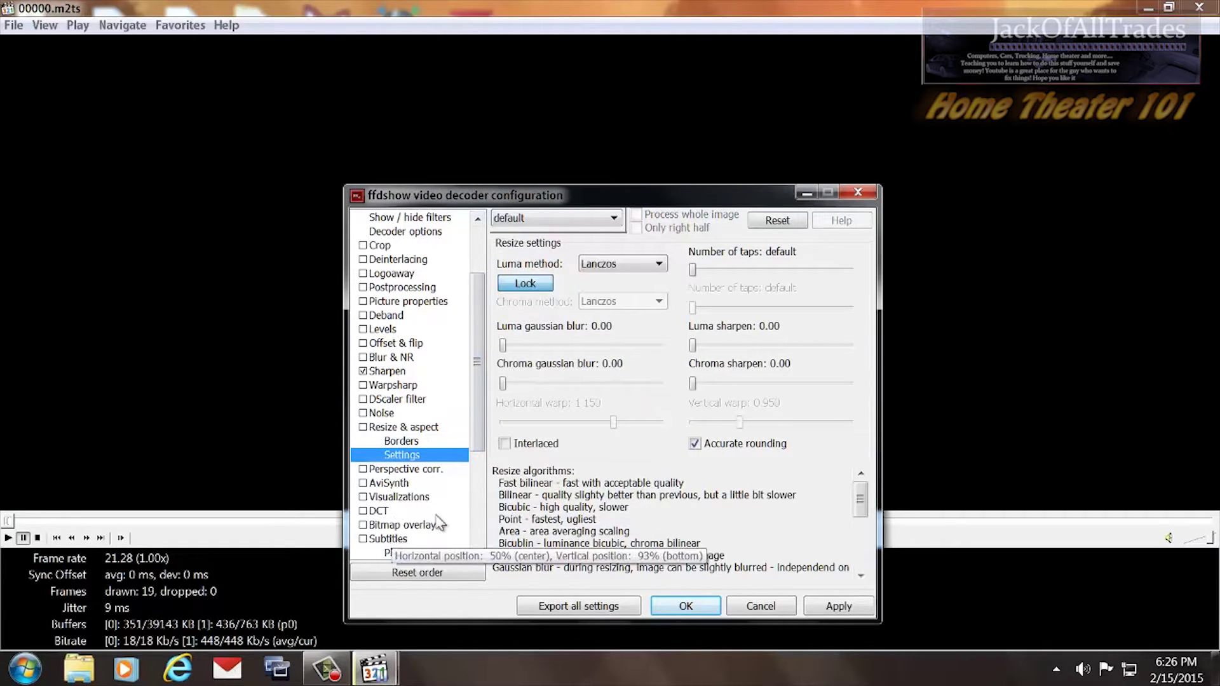
scroll(478, 446, "down", 3)
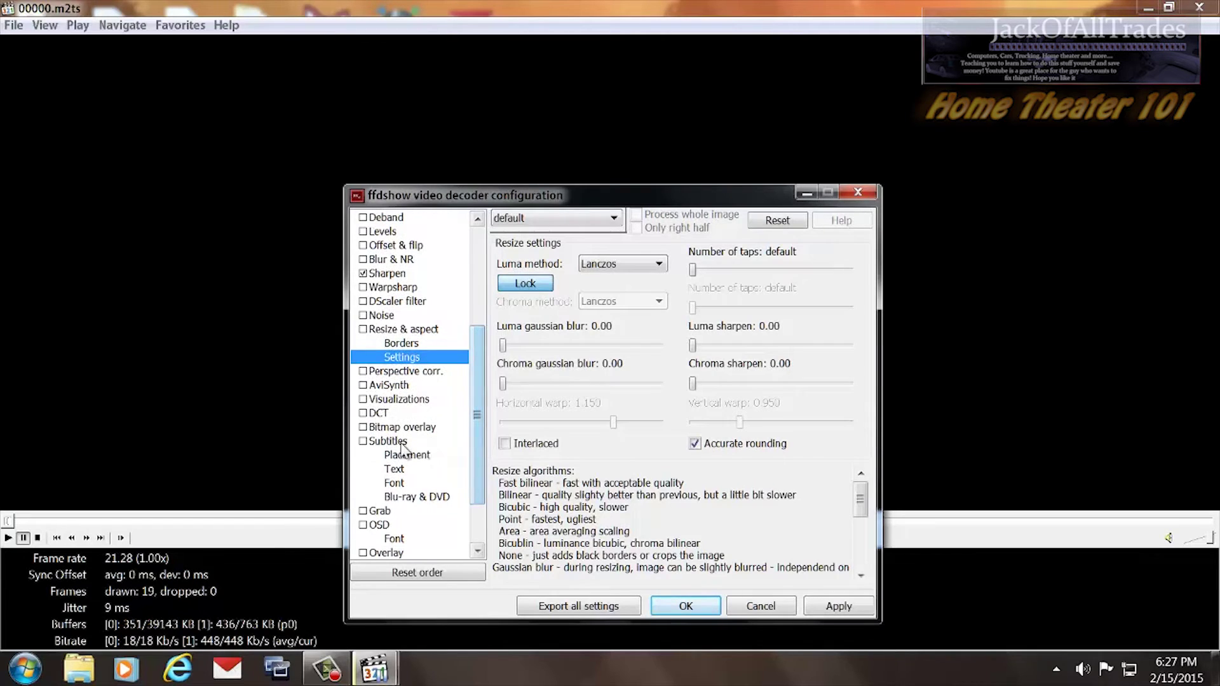
left_click(388, 441)
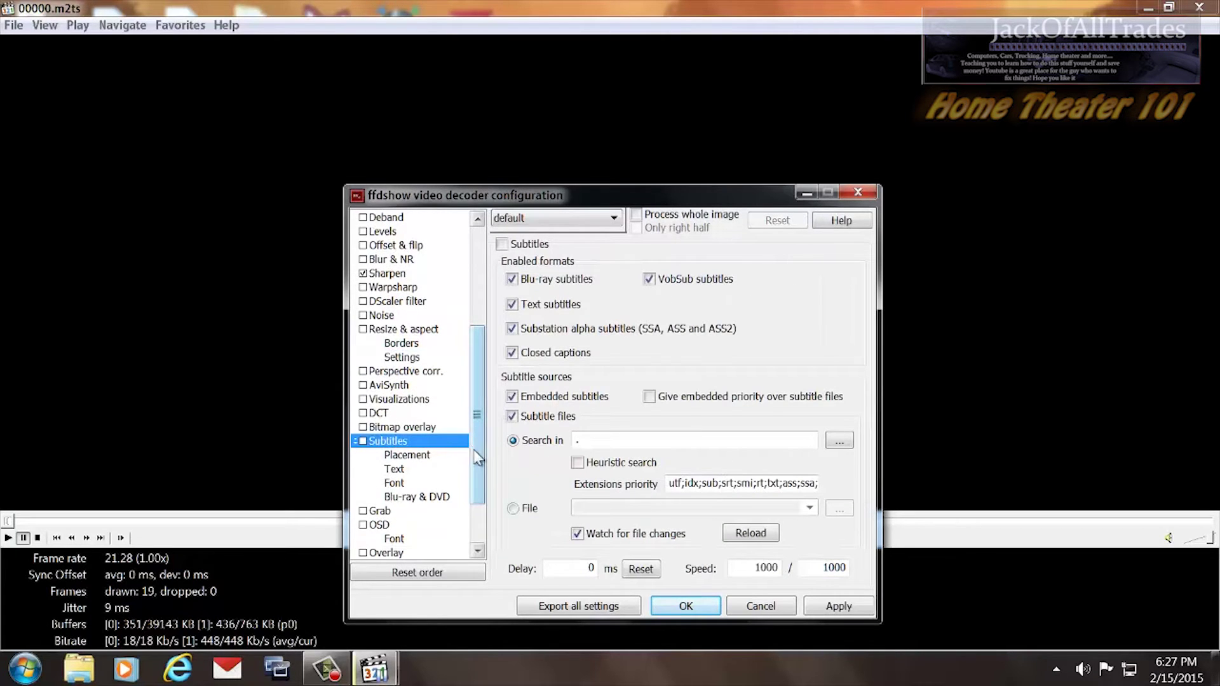
- Review Queue & misc, Output and RGB conversion (BT.709, Computer monitor levels), then apply with OK
scroll(460, 450, "down", 1)
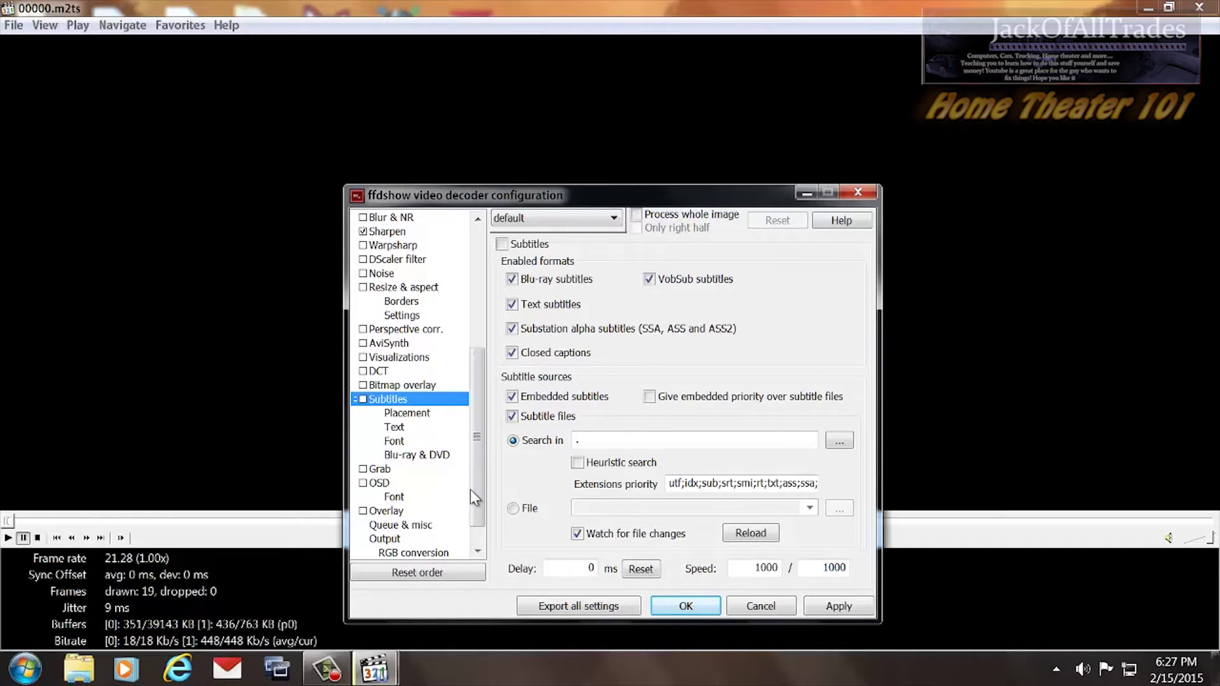
scroll(474, 496, "down", 1)
left_click(398, 497)
left_click(388, 513)
left_click(390, 502)
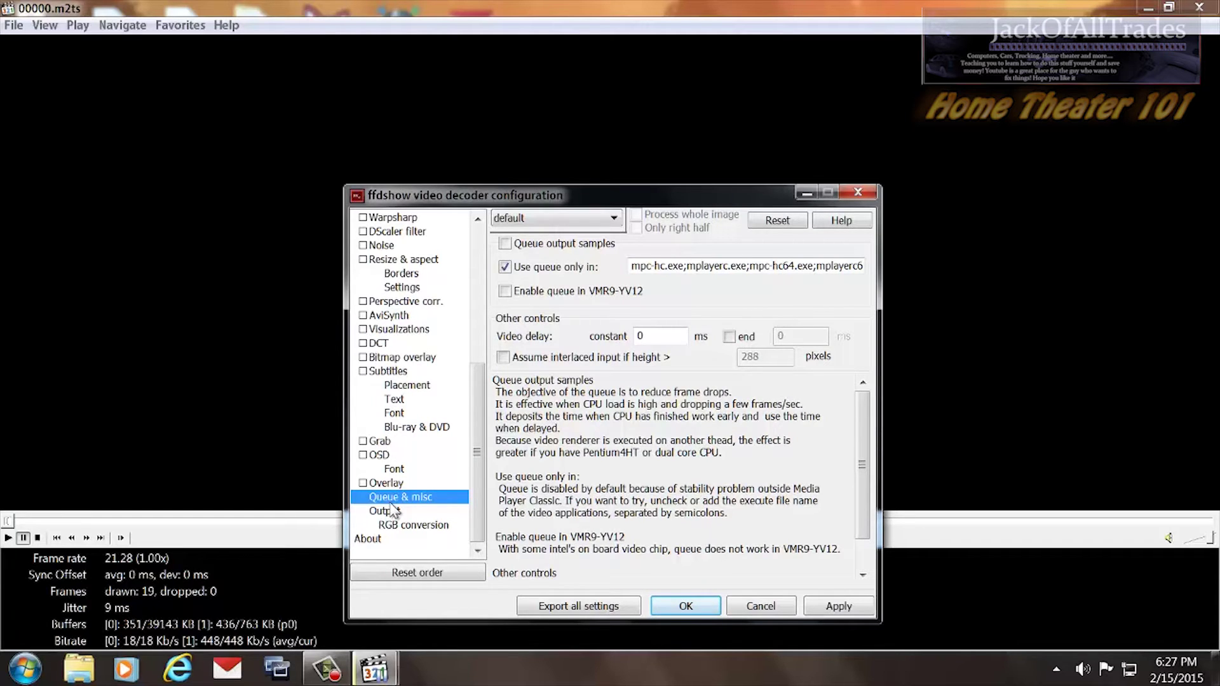
left_click(392, 512)
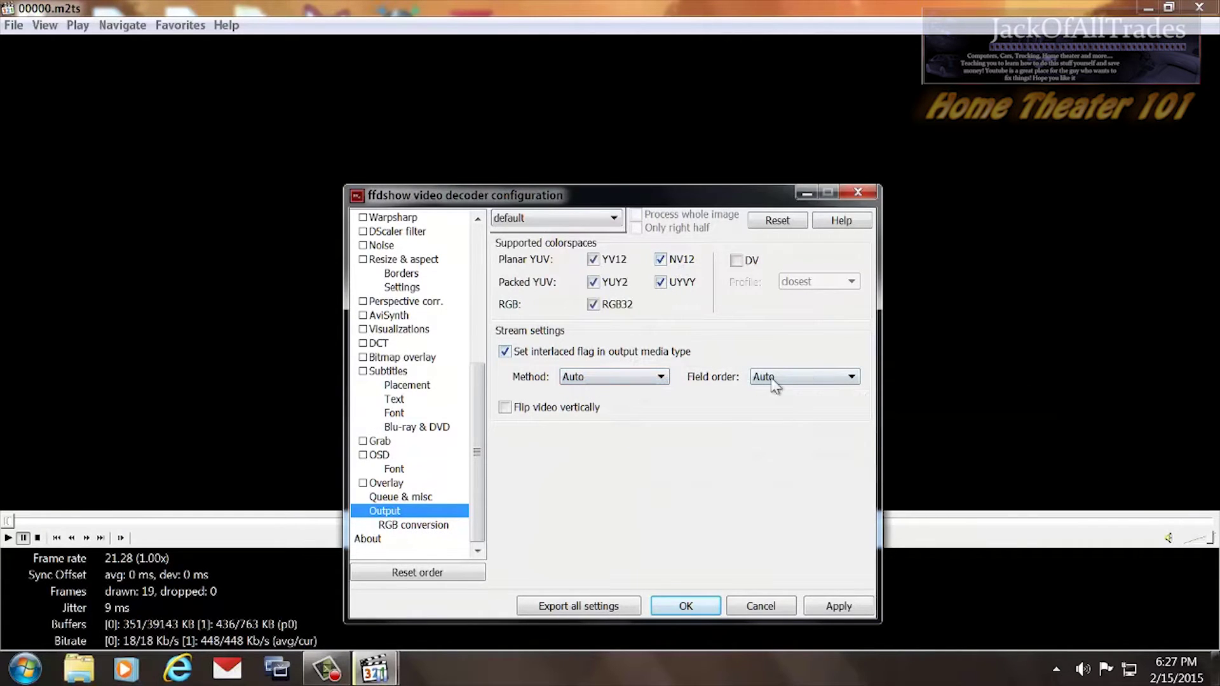
left_click(389, 525)
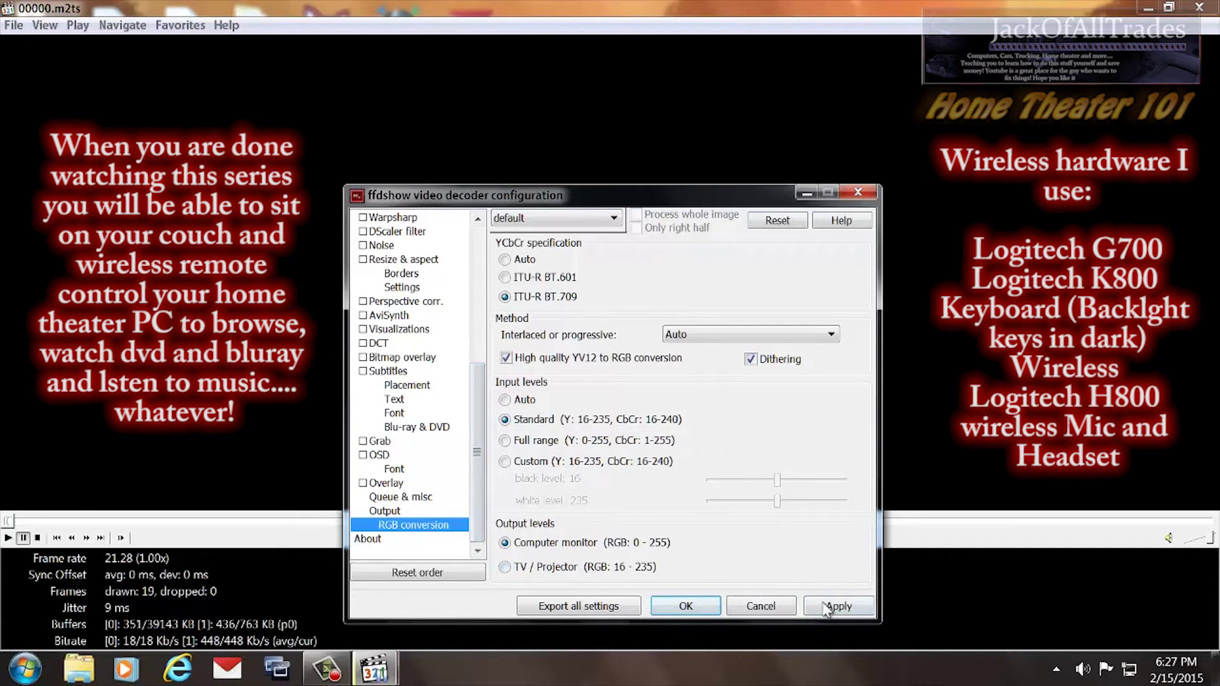
left_click(689, 609)
- Open the ffdshow audio decoder from the tray's hidden icons and scroll its codec assignments table
left_click(1055, 669)
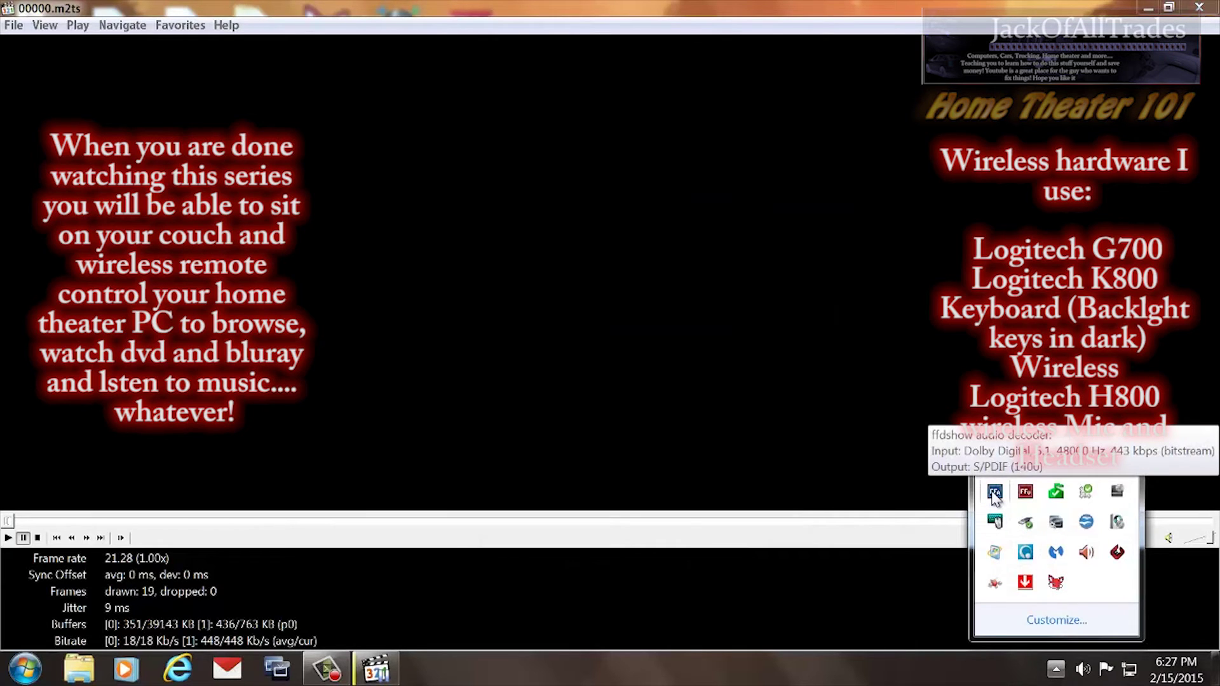
double_click(994, 493)
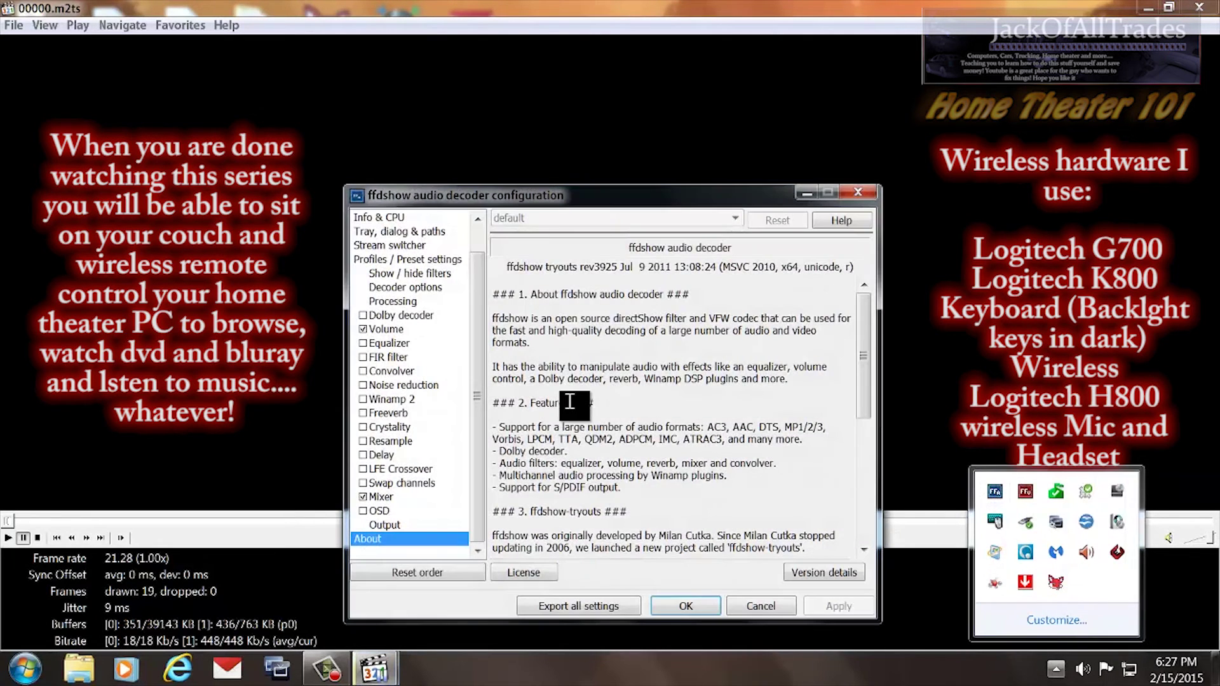
scroll(460, 340, "up", 1)
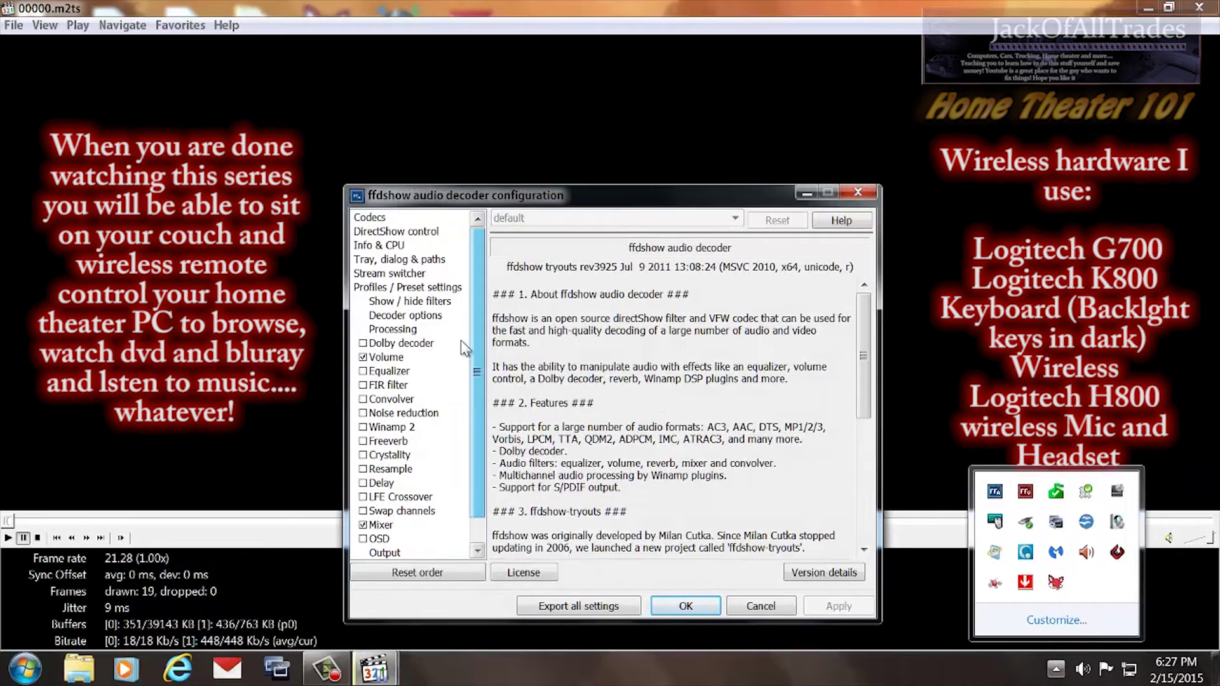
left_click(373, 219)
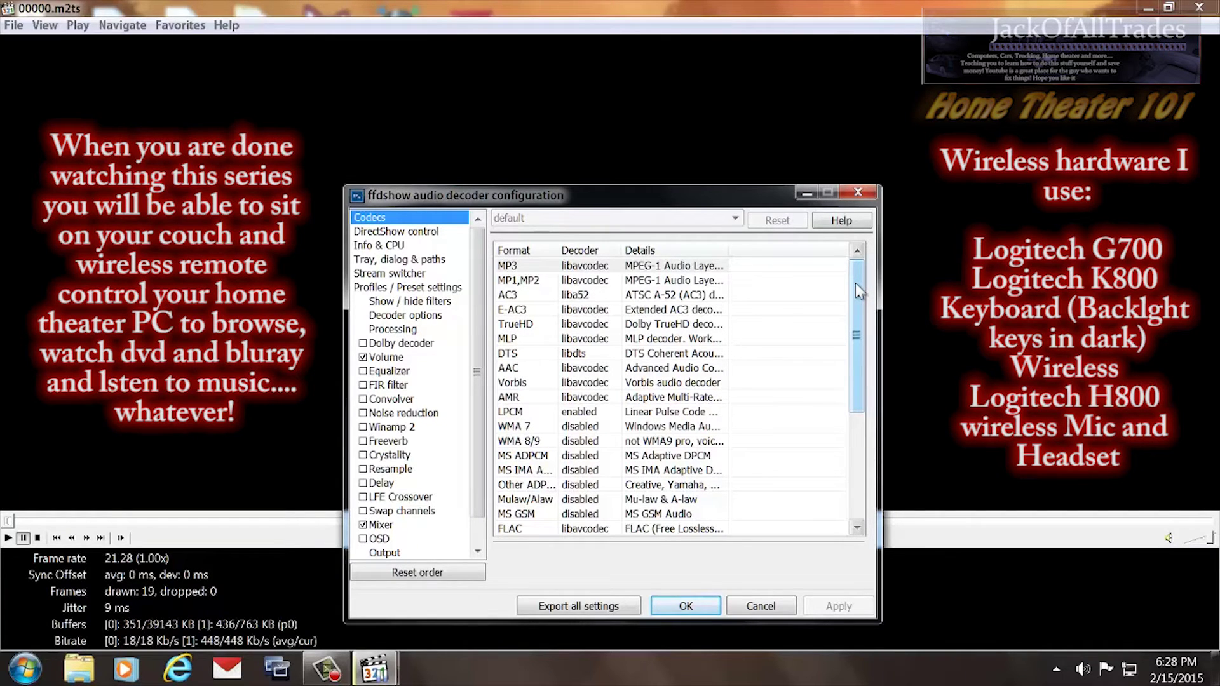
left_click_drag(856, 284, 864, 337)
left_click_drag(861, 329, 867, 426)
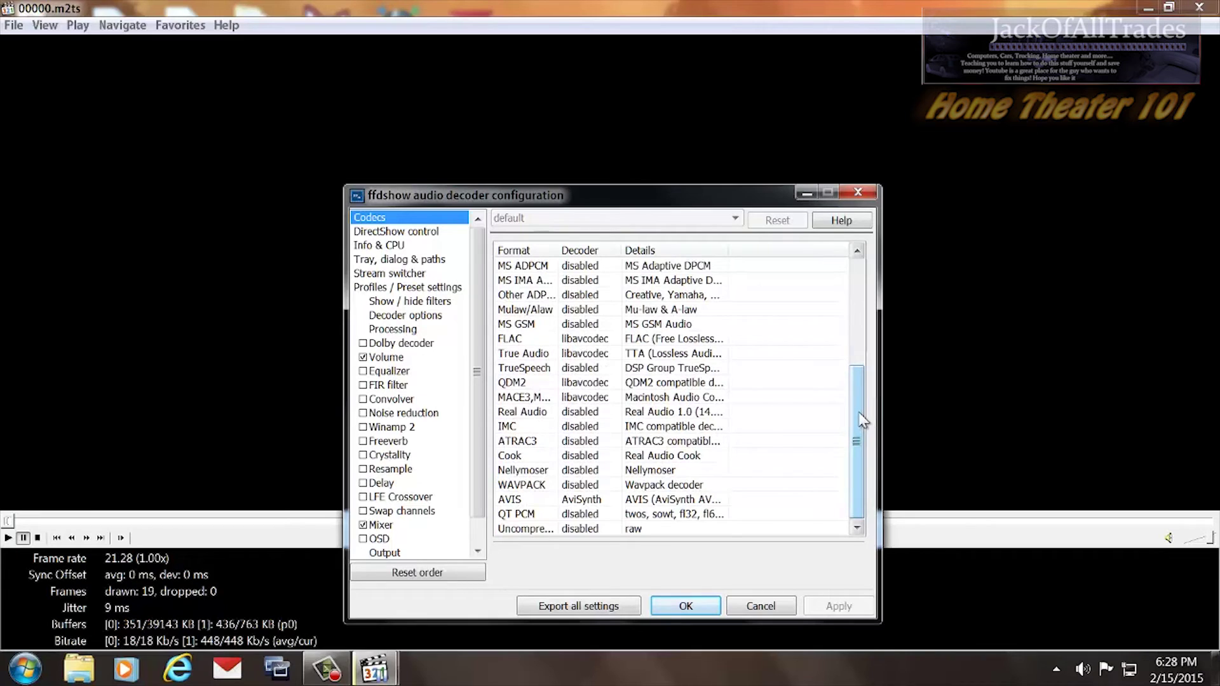
- Review DirectShow control, Info & CPU, Tray, Stream switcher and the default-only preset list
left_click(432, 232)
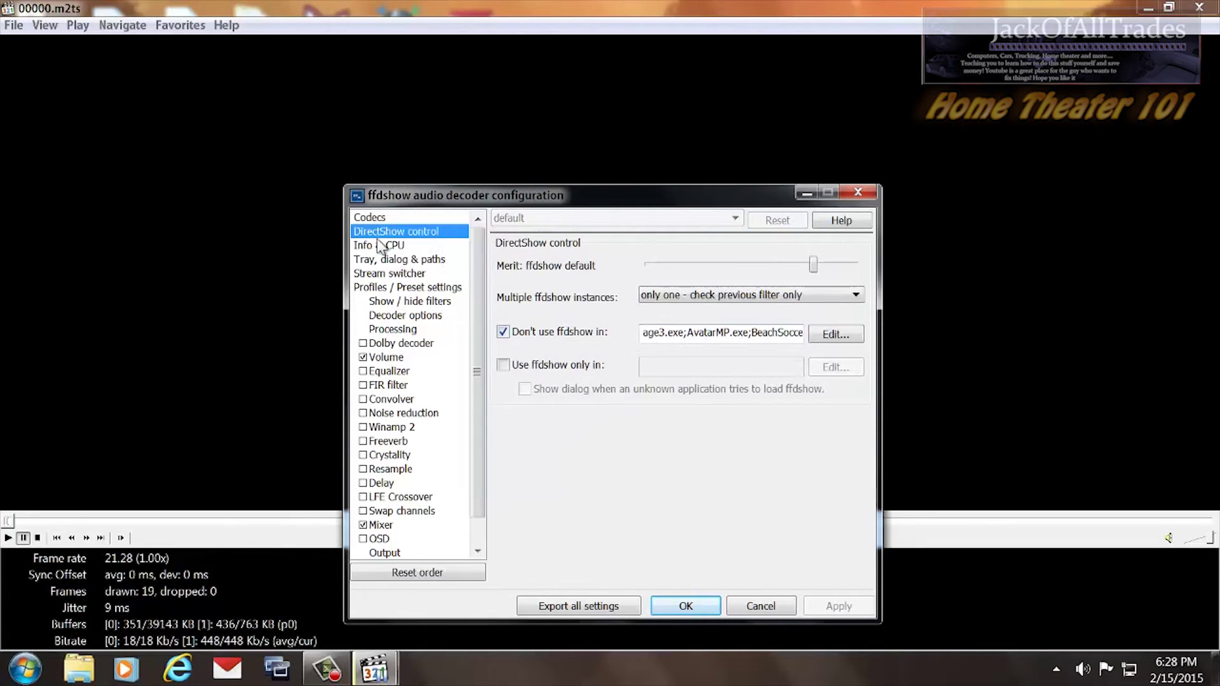
left_click(399, 245)
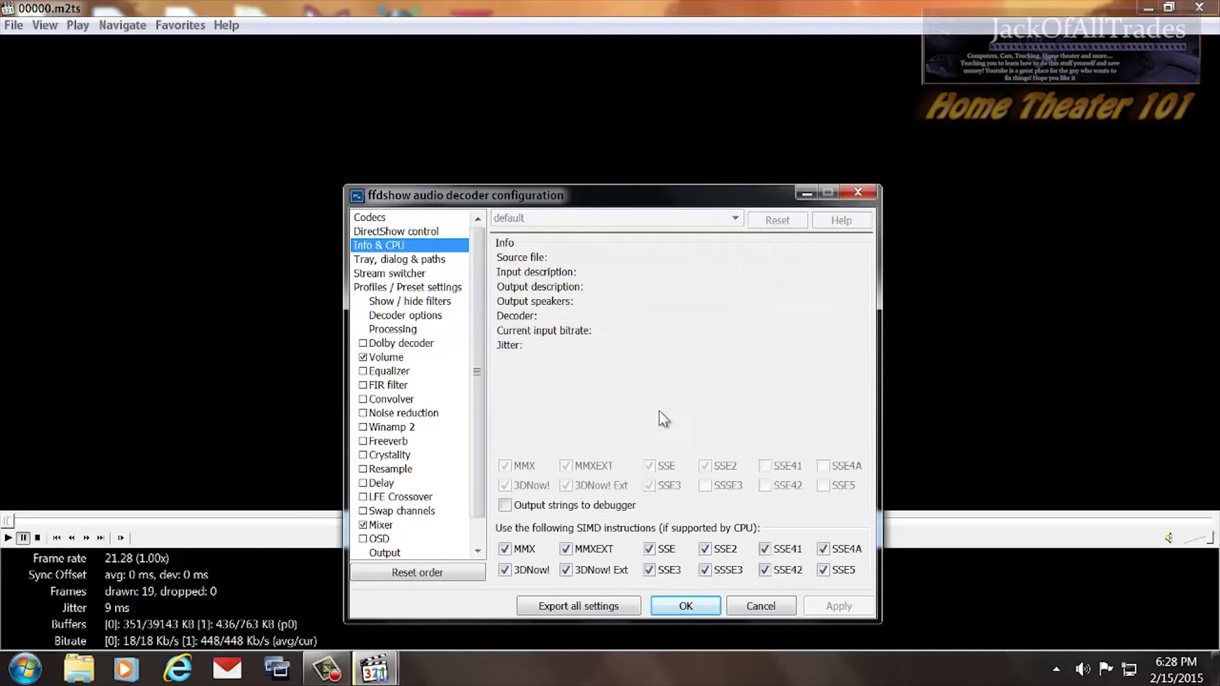
left_click(406, 264)
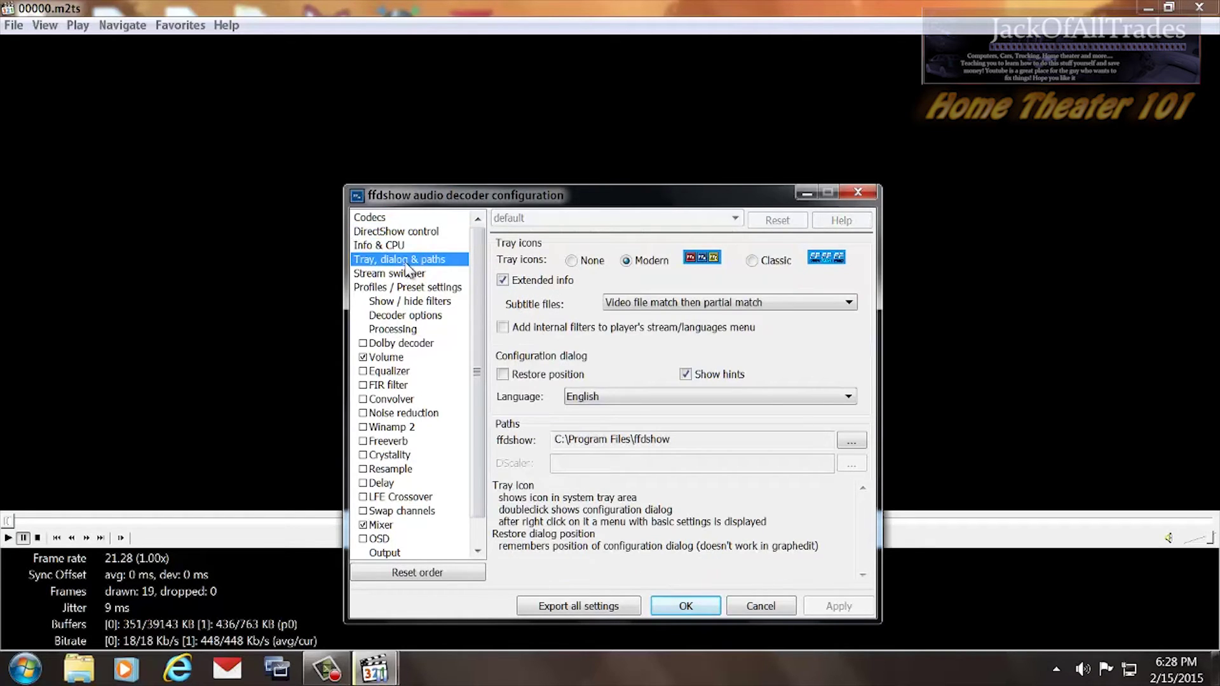
left_click(410, 274)
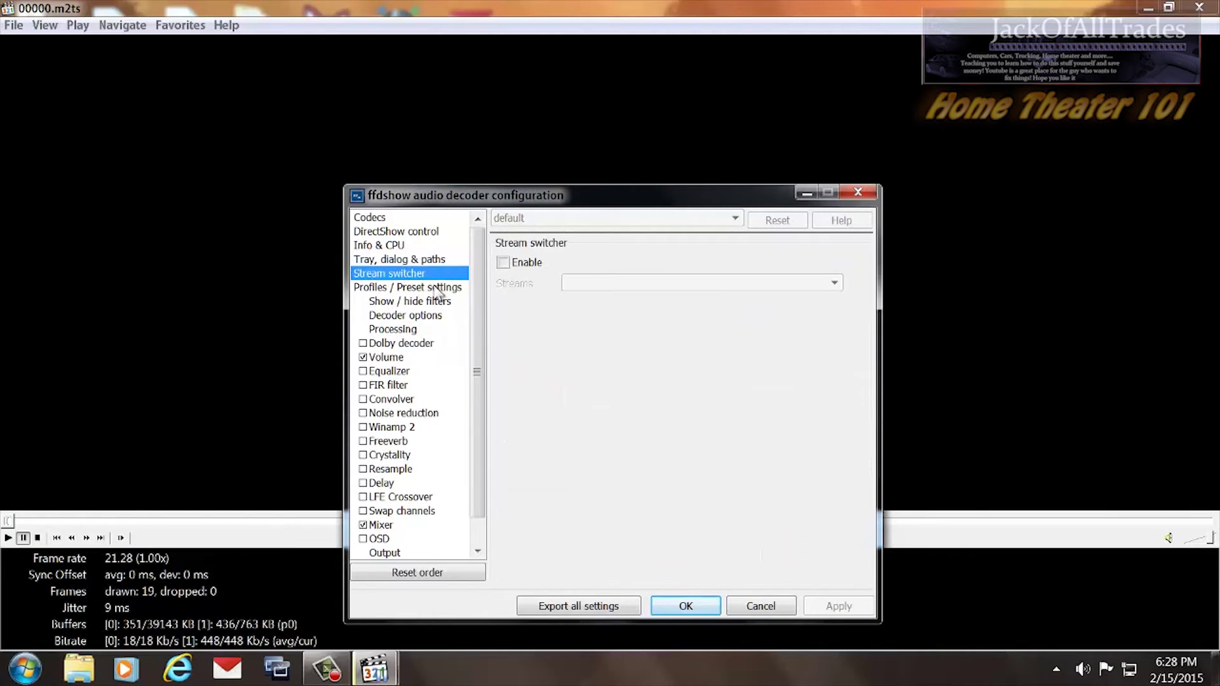
left_click(427, 289)
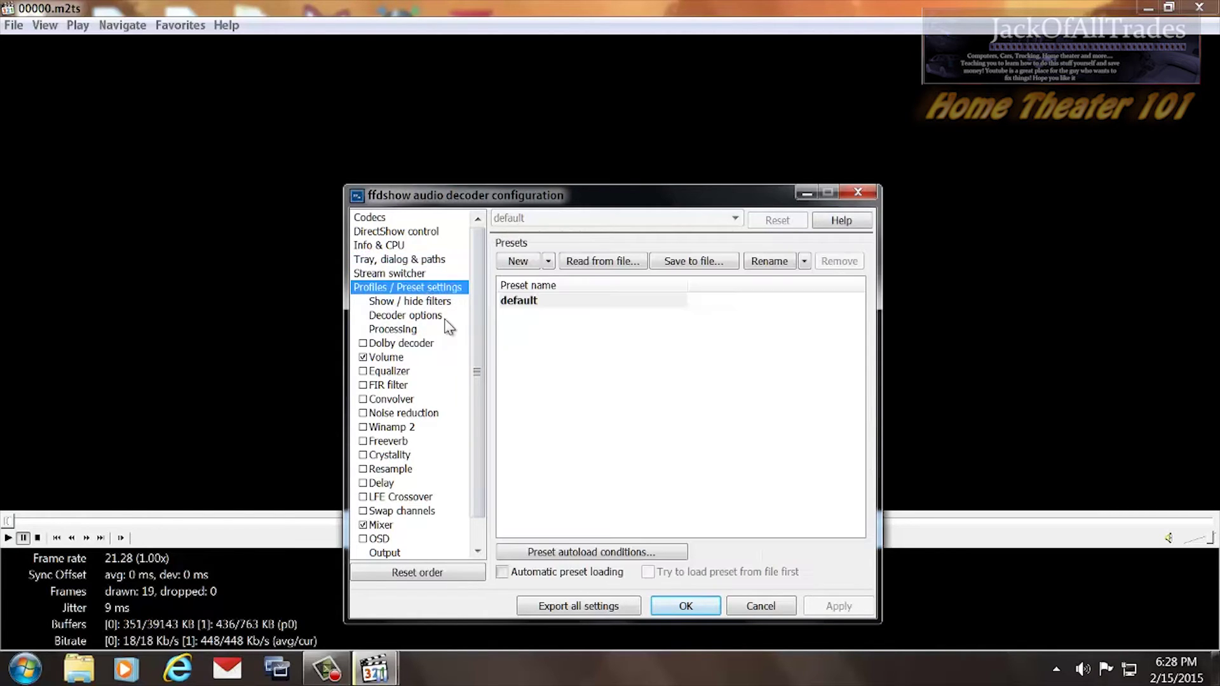
- Review Show/hide filters, Decoder options, Processing, Dolby decoder and Volume (all channels 100%), ending on Mixer
left_click(423, 302)
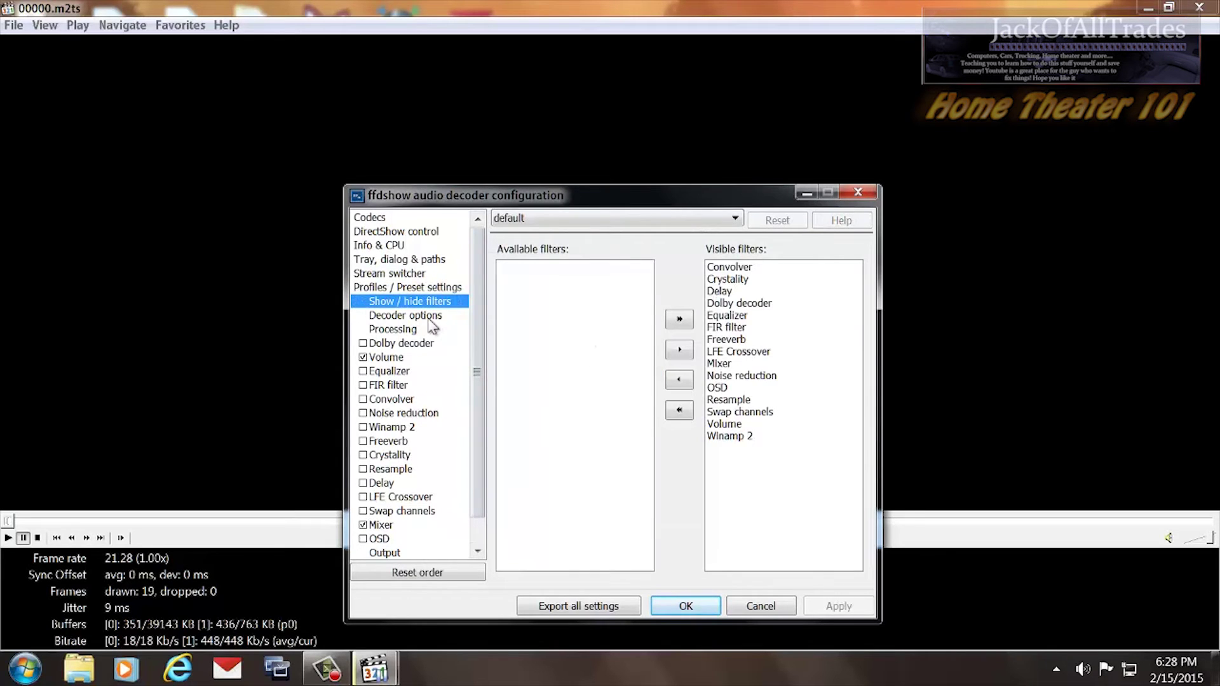
left_click(406, 316)
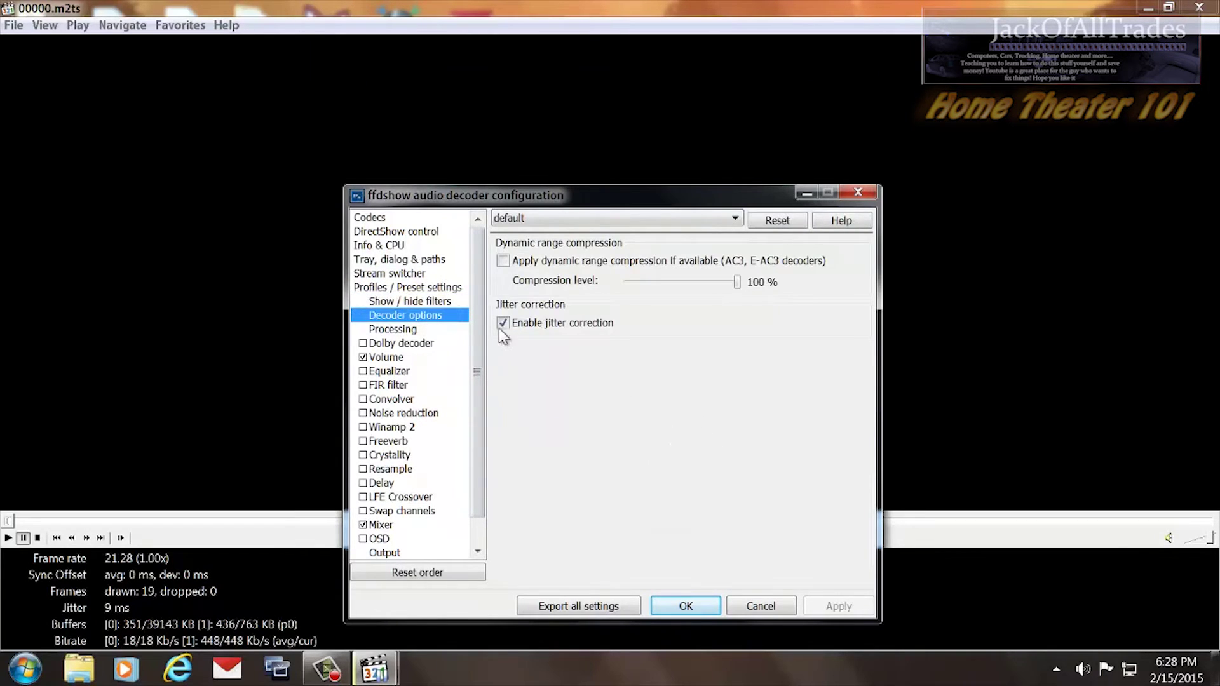
left_click(412, 329)
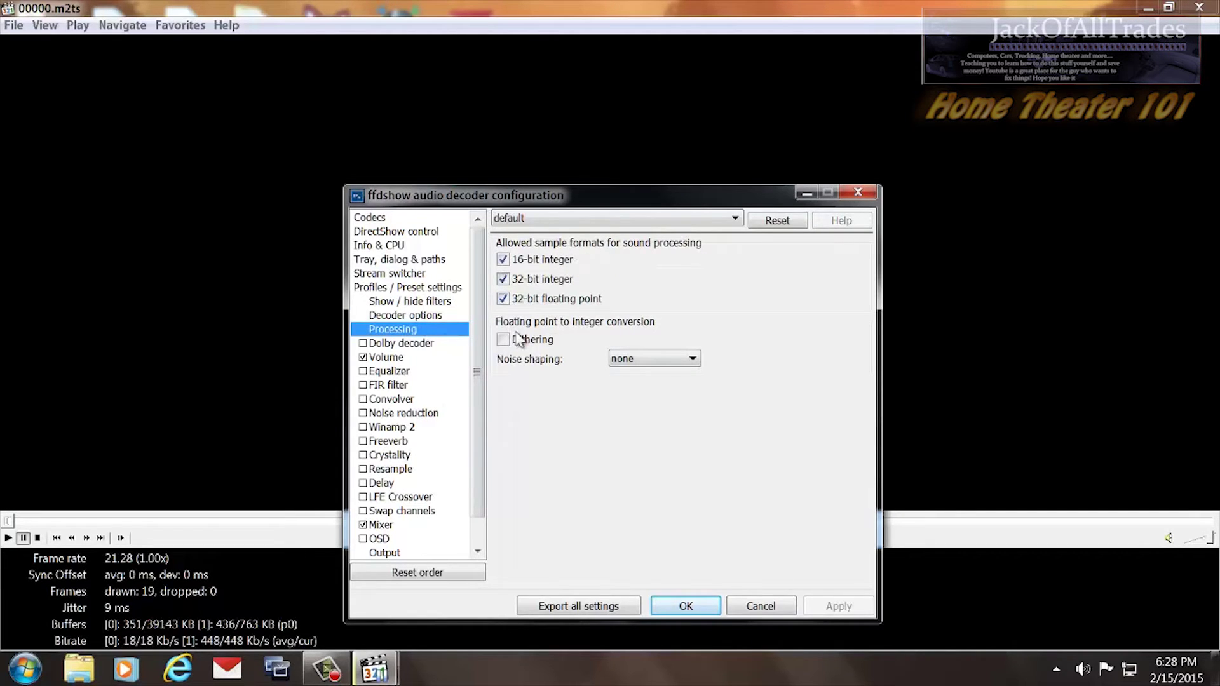
left_click(418, 345)
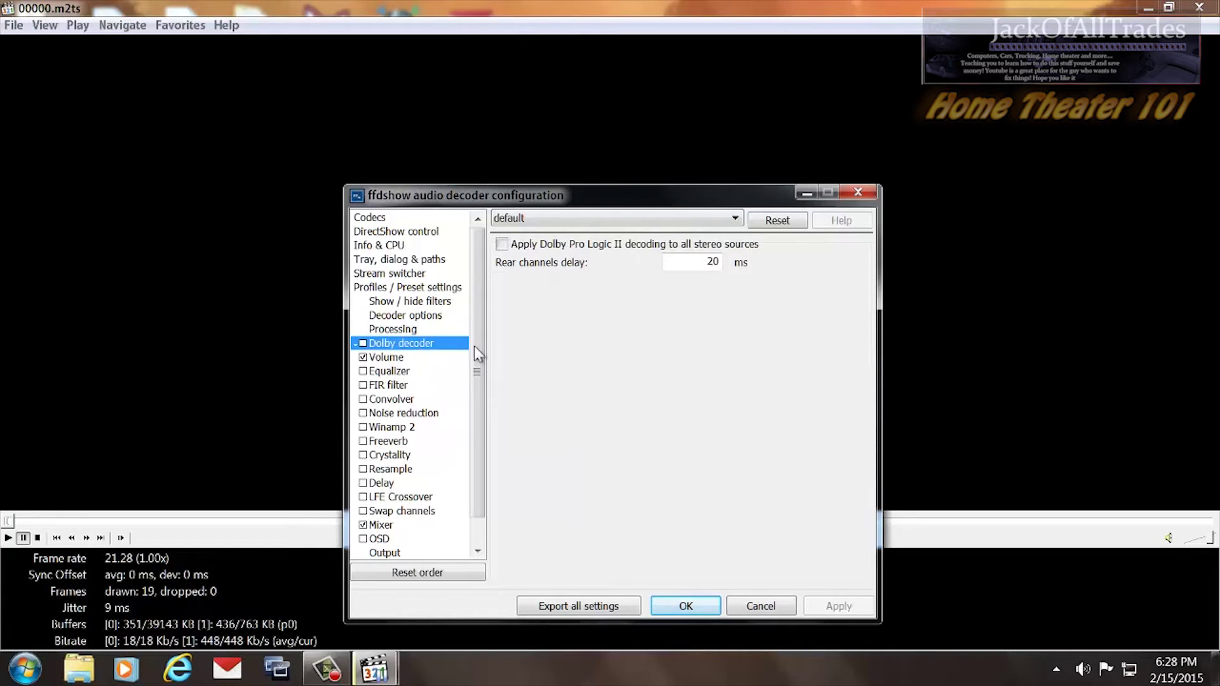
left_click(394, 360)
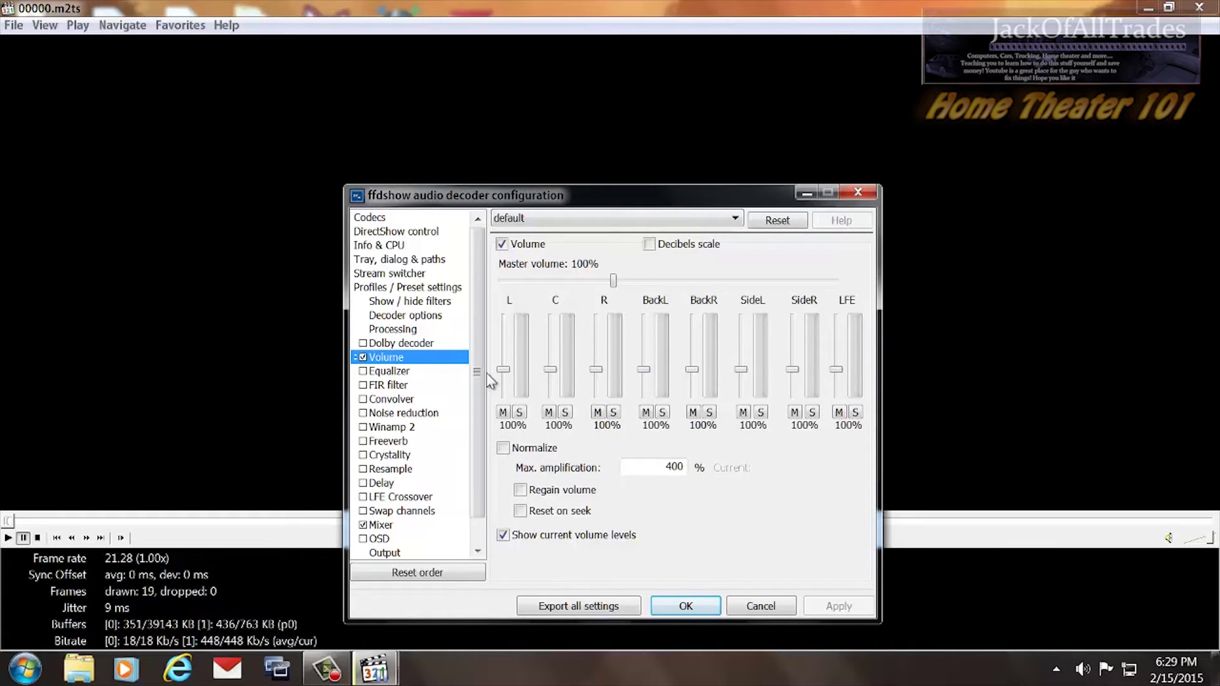
scroll(475, 448, "down", 1)
left_click(384, 497)
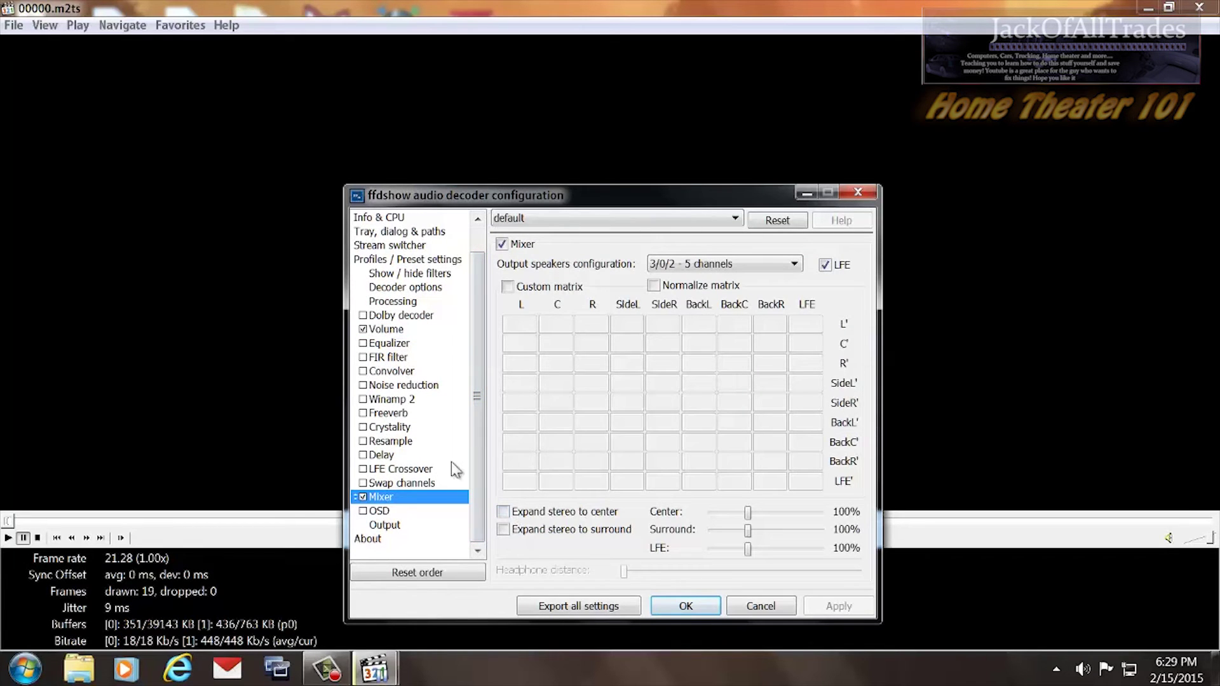
- Leave the output speakers at 3/0/2 - 5 channels and view the Output pass-through page
left_click(779, 266)
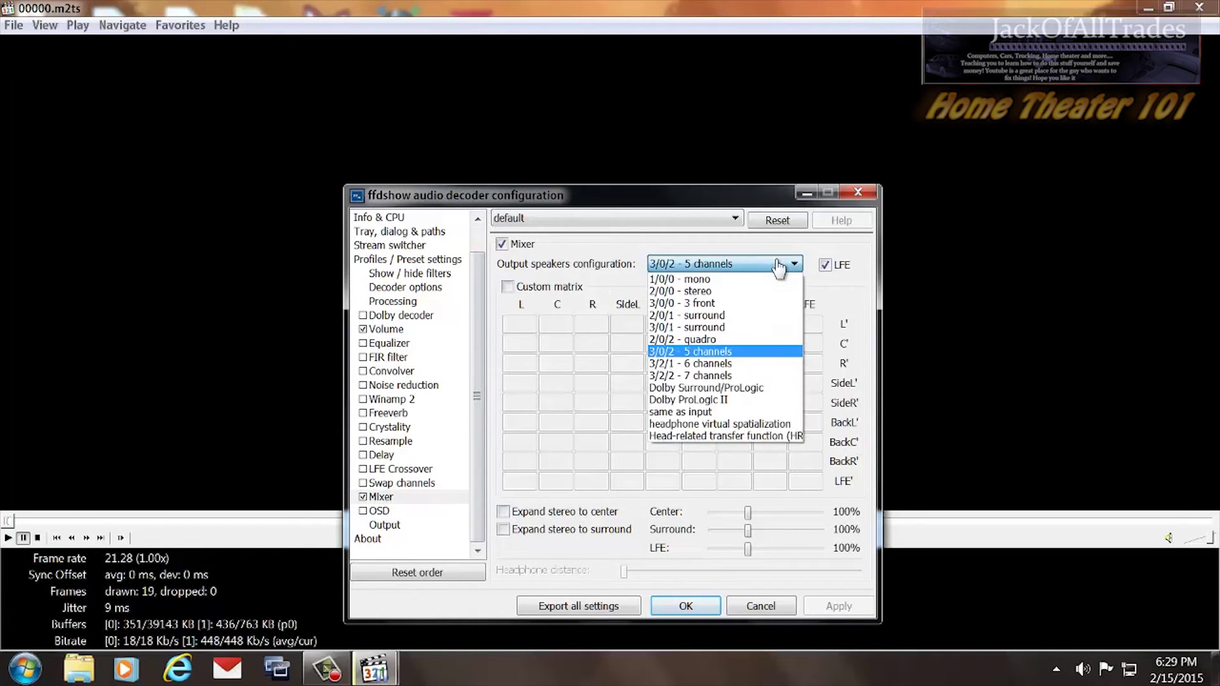
left_click(778, 266)
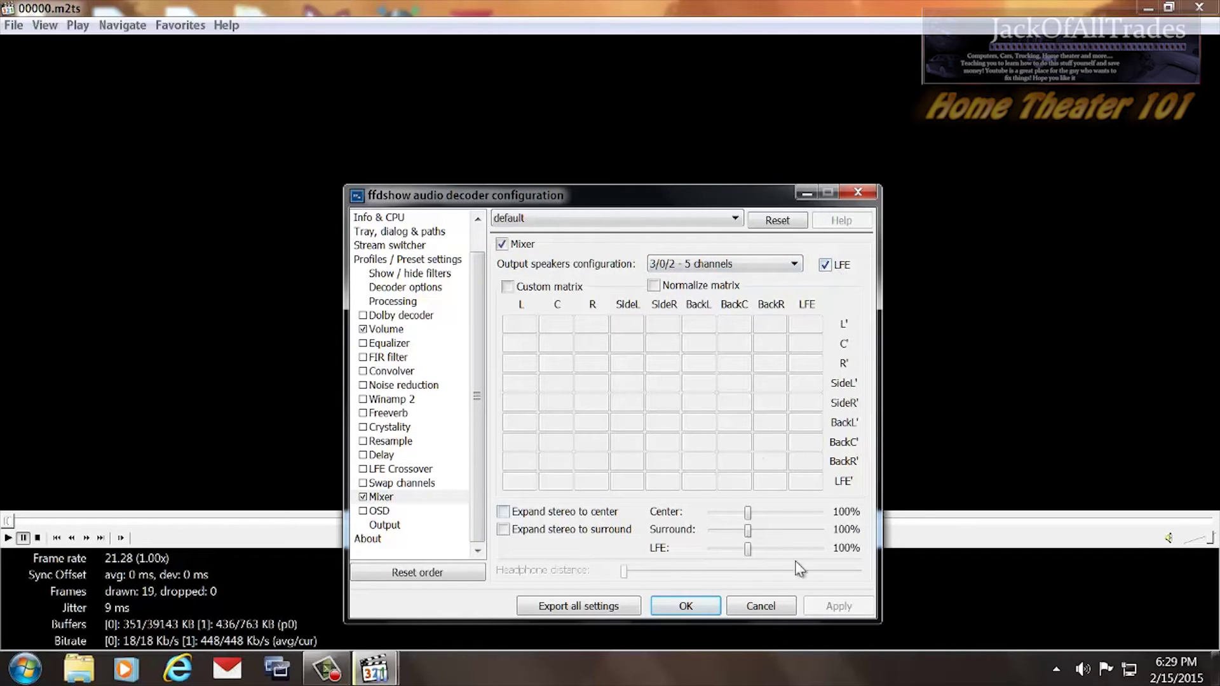
left_click(796, 265)
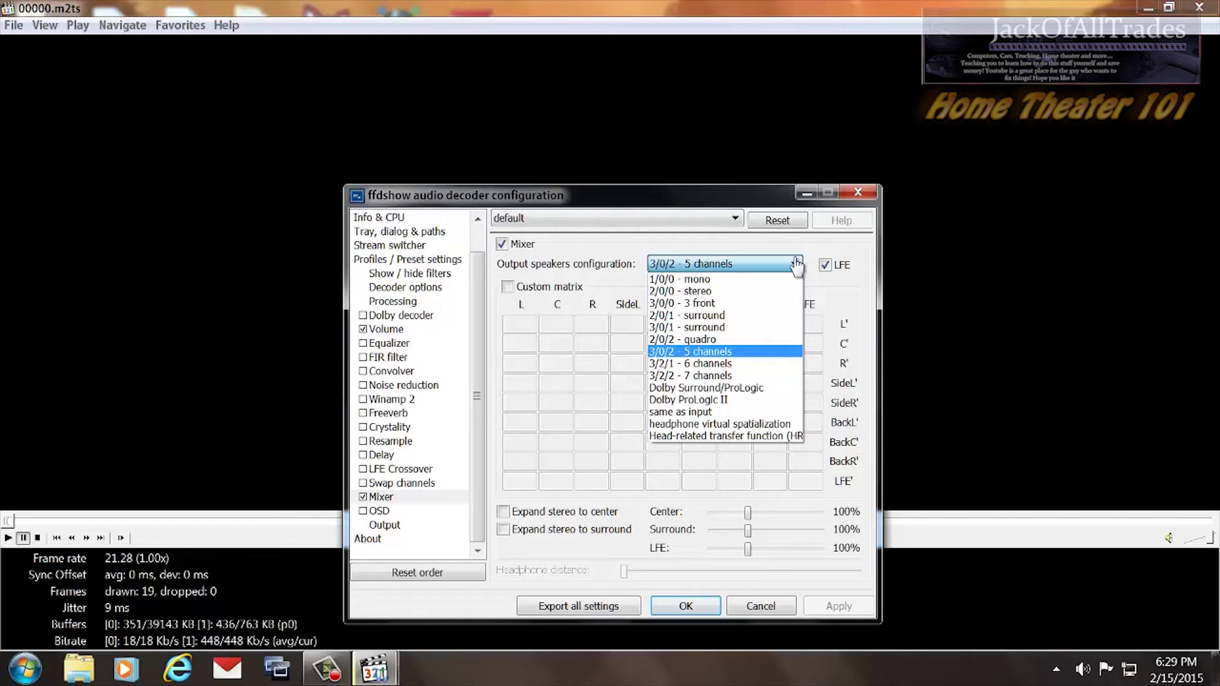
left_click(796, 264)
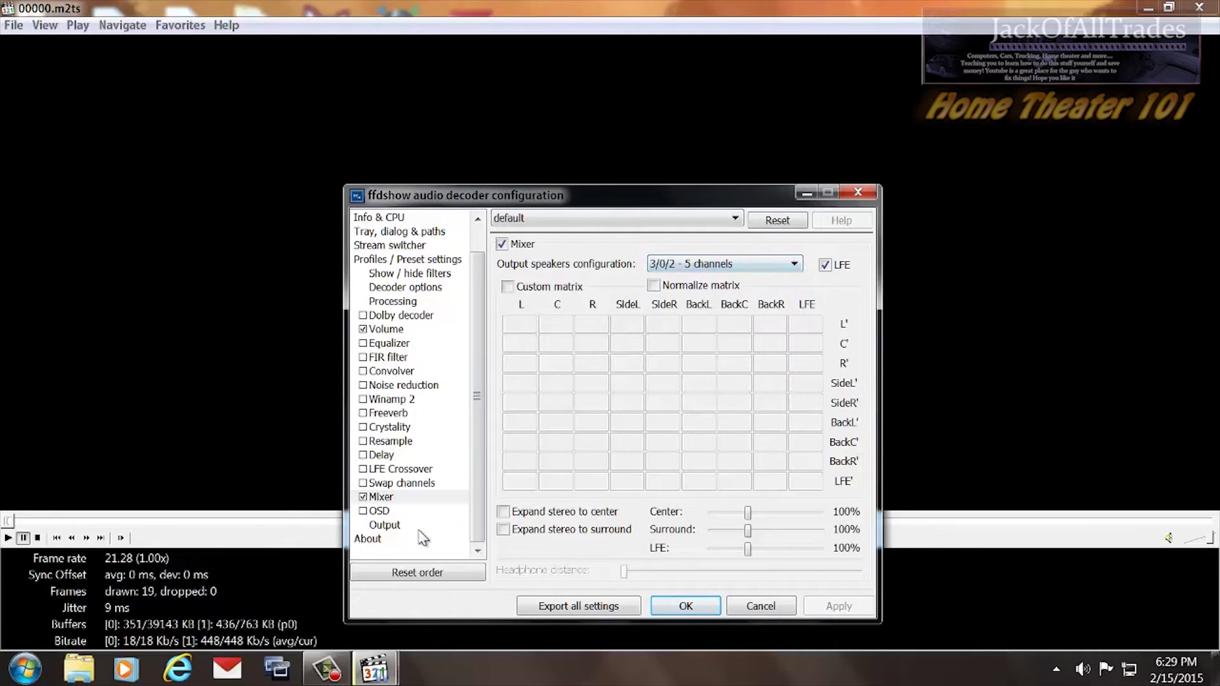
left_click(391, 528)
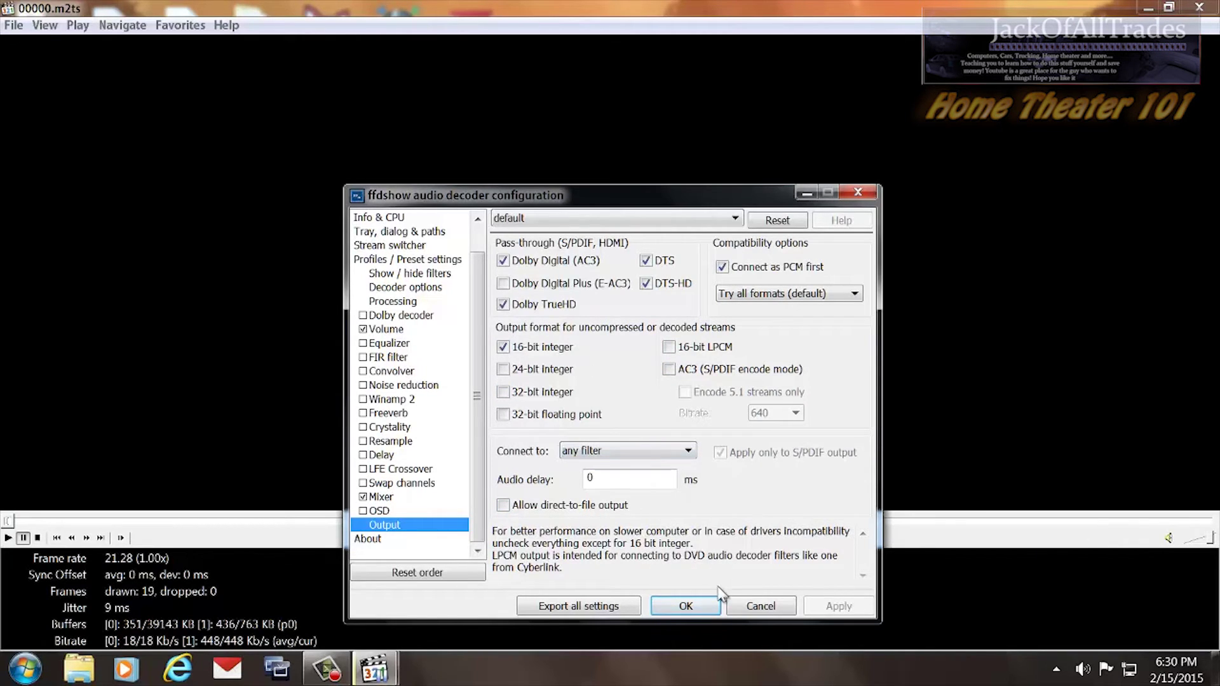
- Read the Output page's 16-bit integer advice, apply the audio settings with OK, and close MPC-HC
left_click_drag(494, 532, 724, 550)
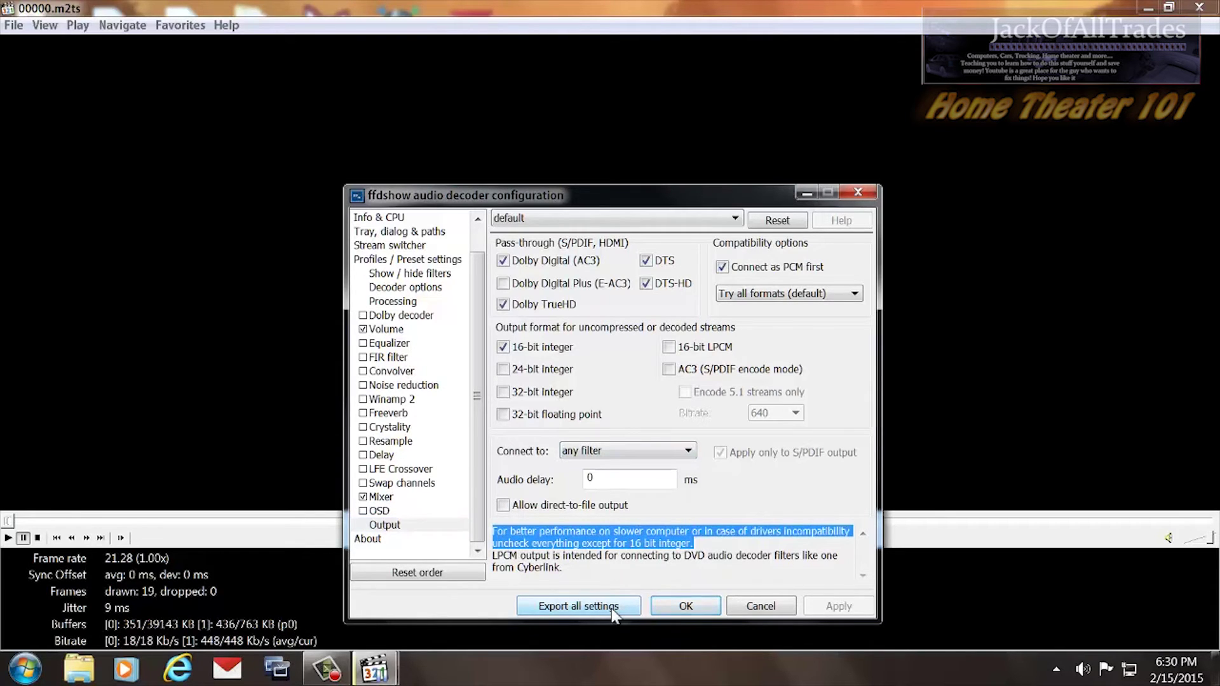
left_click_drag(635, 544, 693, 544)
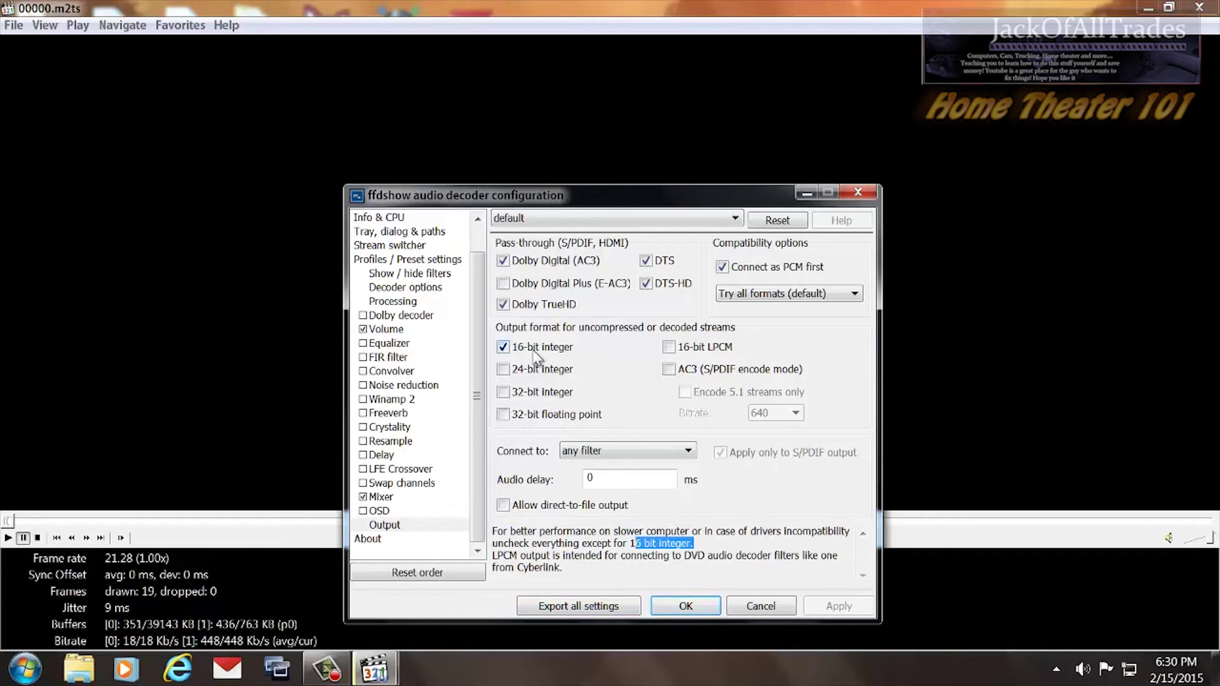
left_click(587, 546)
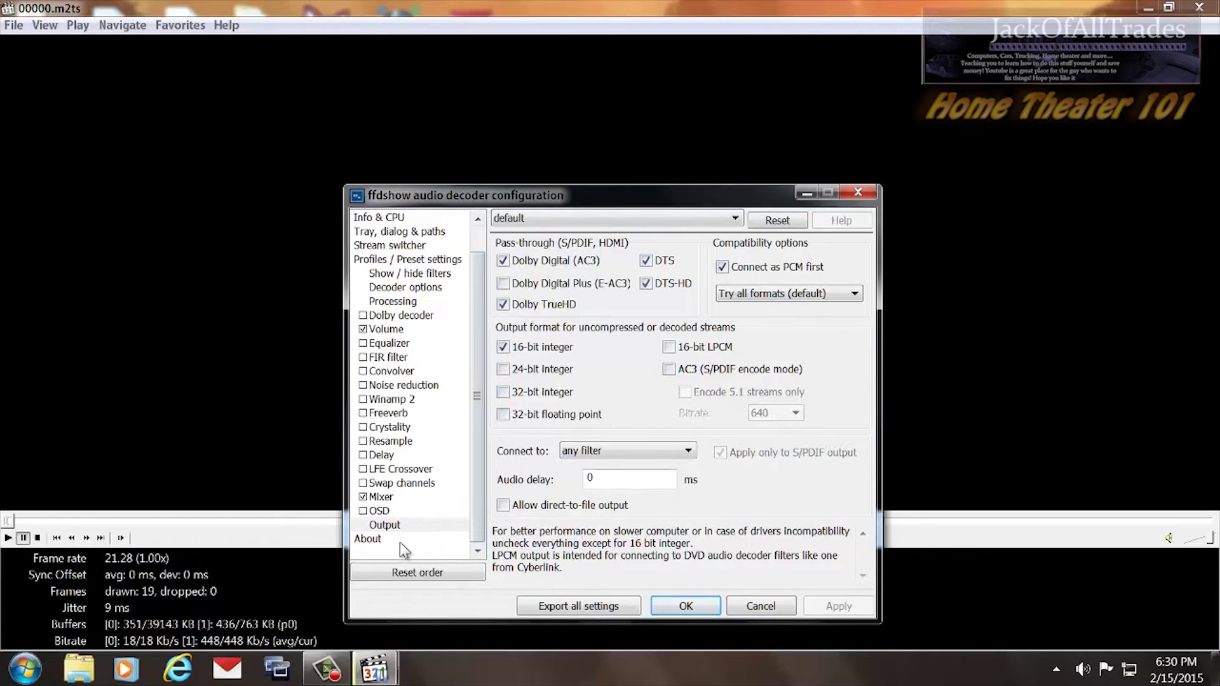
left_click(686, 607)
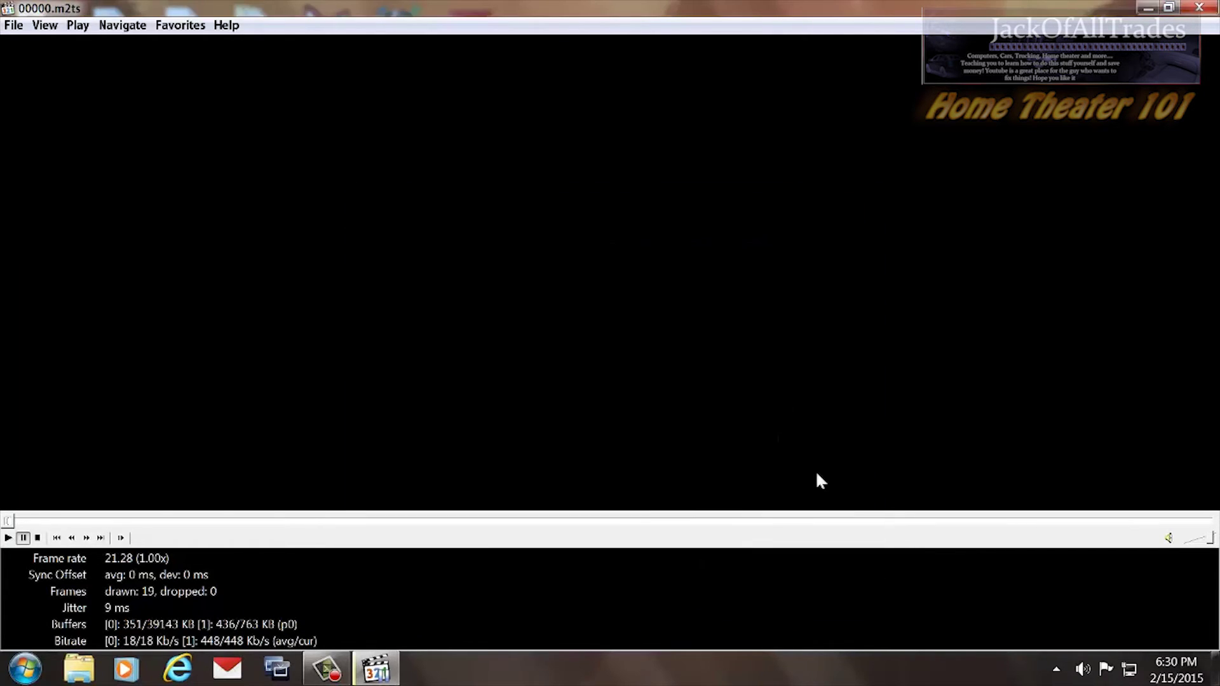
left_click(1200, 7)
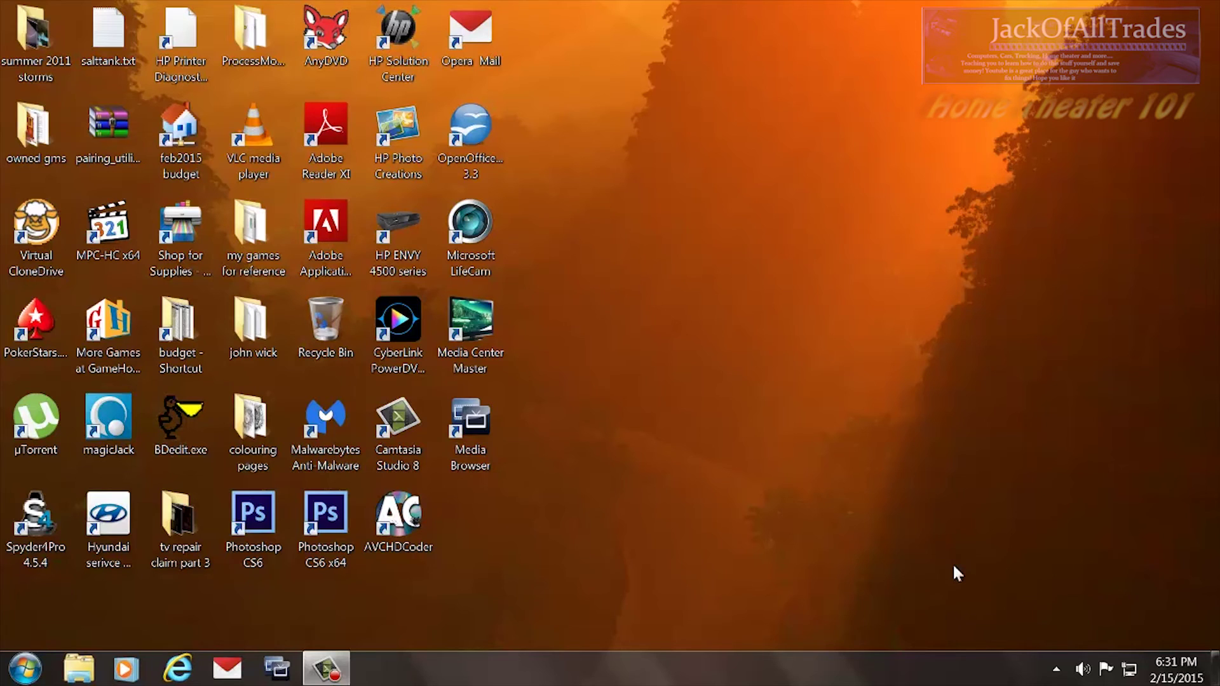
- Open Properties for the Realtek Digital Output playback device from the tray's sound options
right_click(1080, 679)
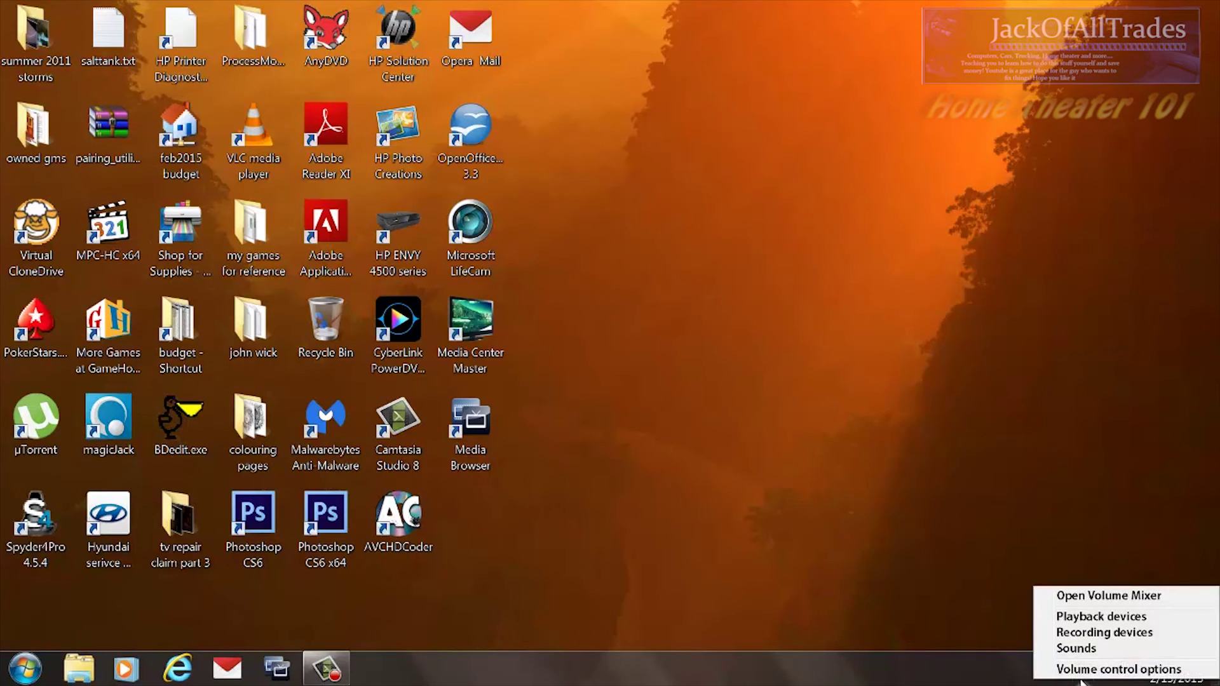
left_click(1083, 619)
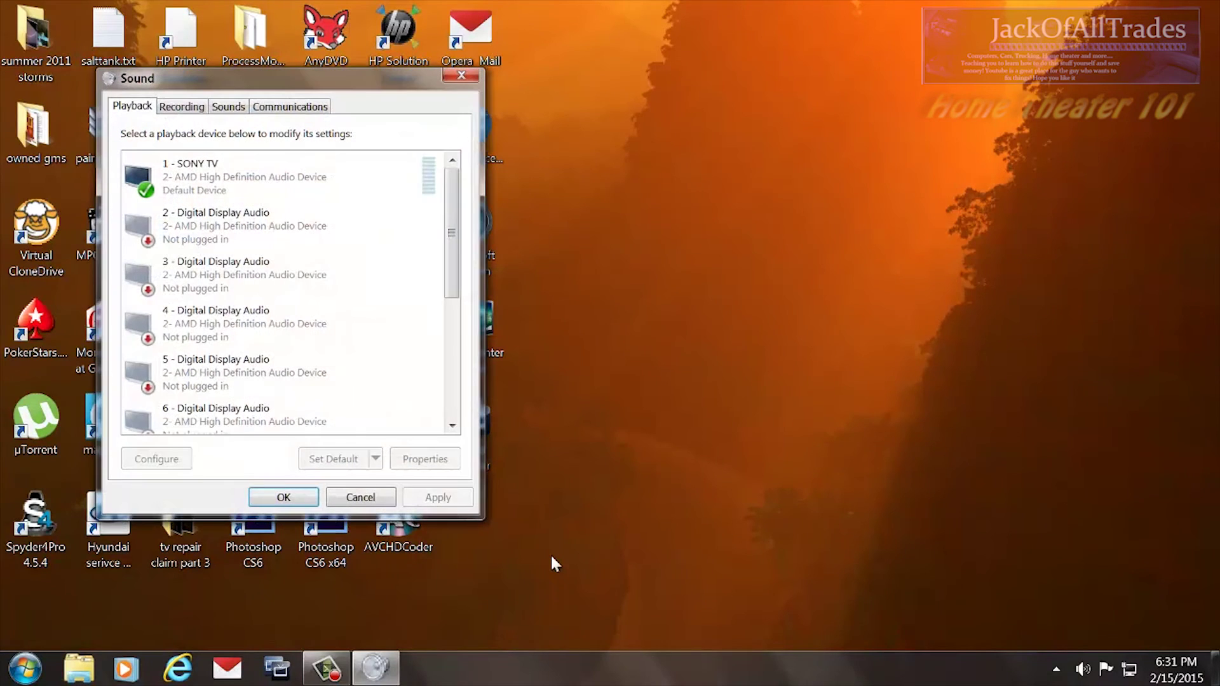
left_click(223, 177)
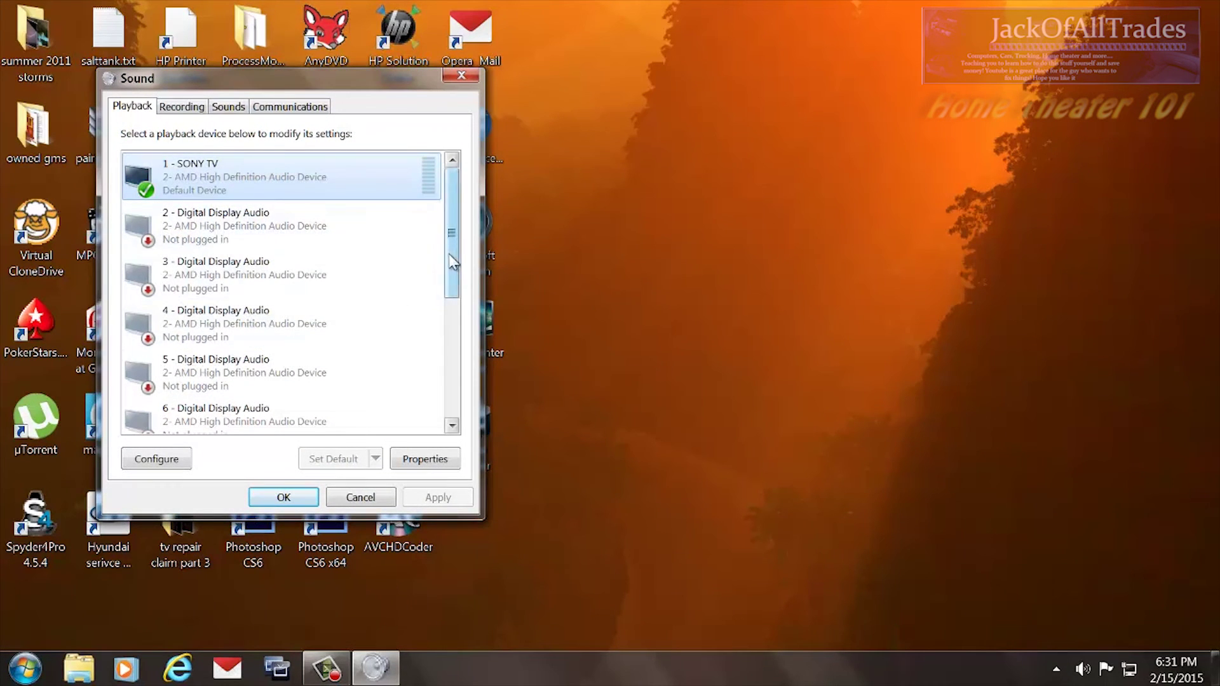
left_click_drag(451, 273, 450, 384)
left_click(257, 315)
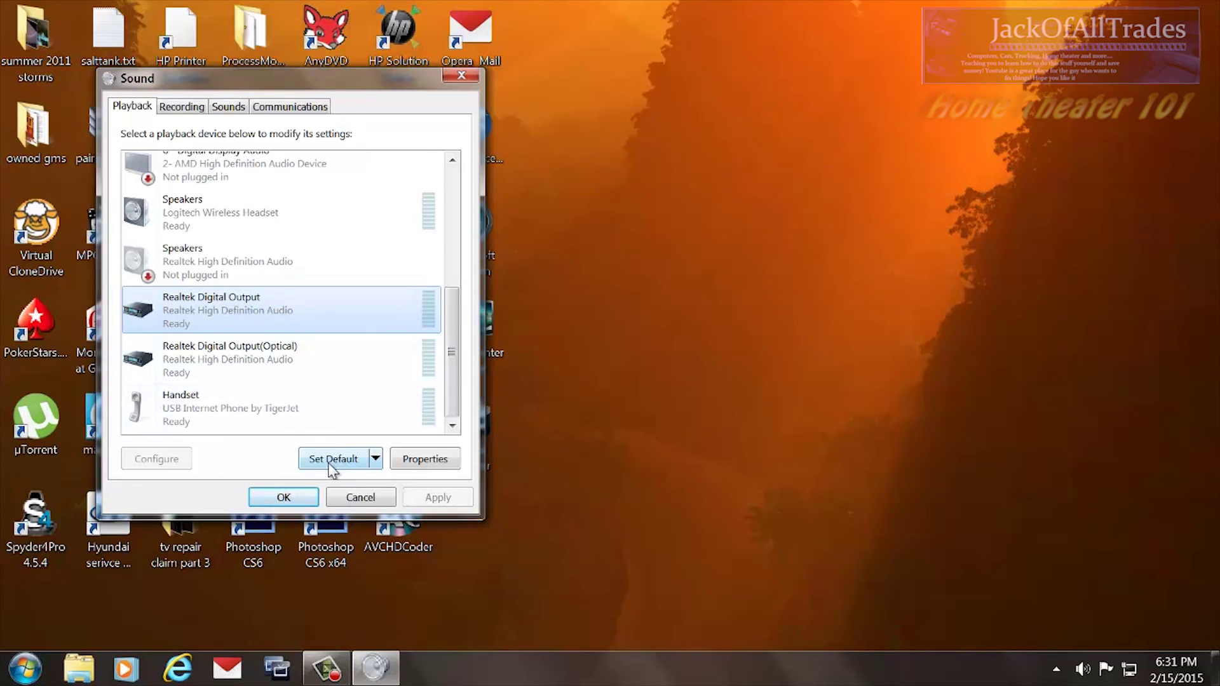
left_click(420, 460)
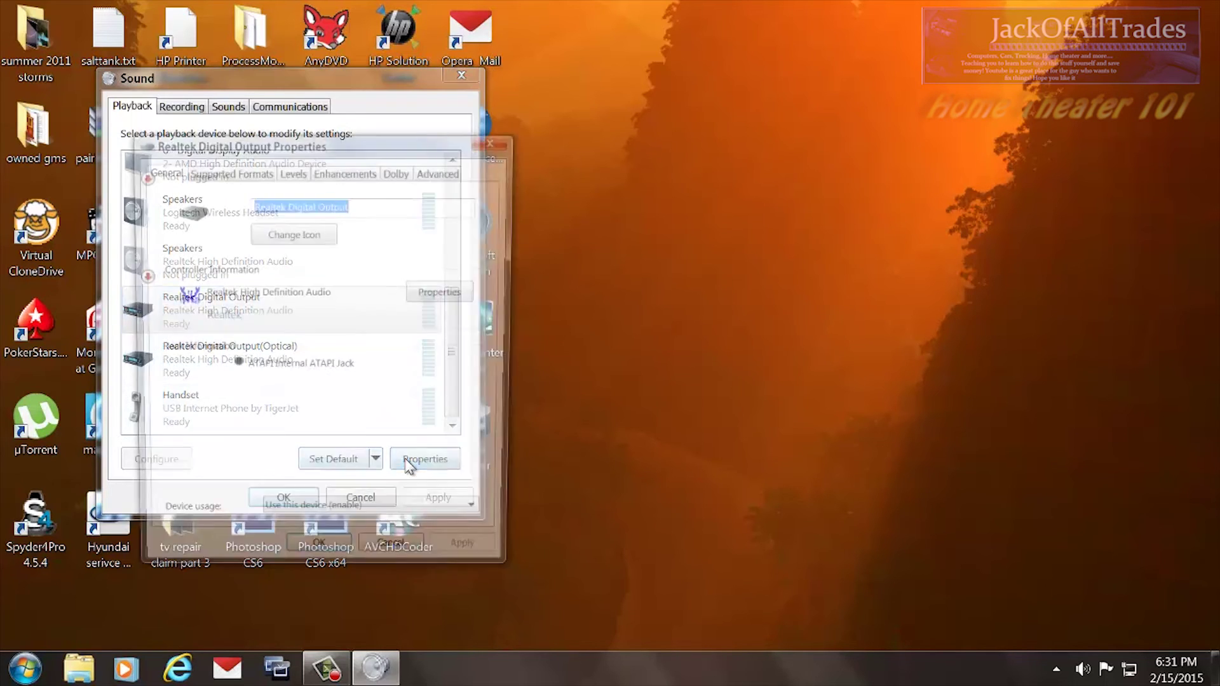
- Review Supported Formats, Levels, Enhancements, Dolby and Advanced tabs (default 2 channel, 16 bit, 48000 Hz)
left_click(215, 170)
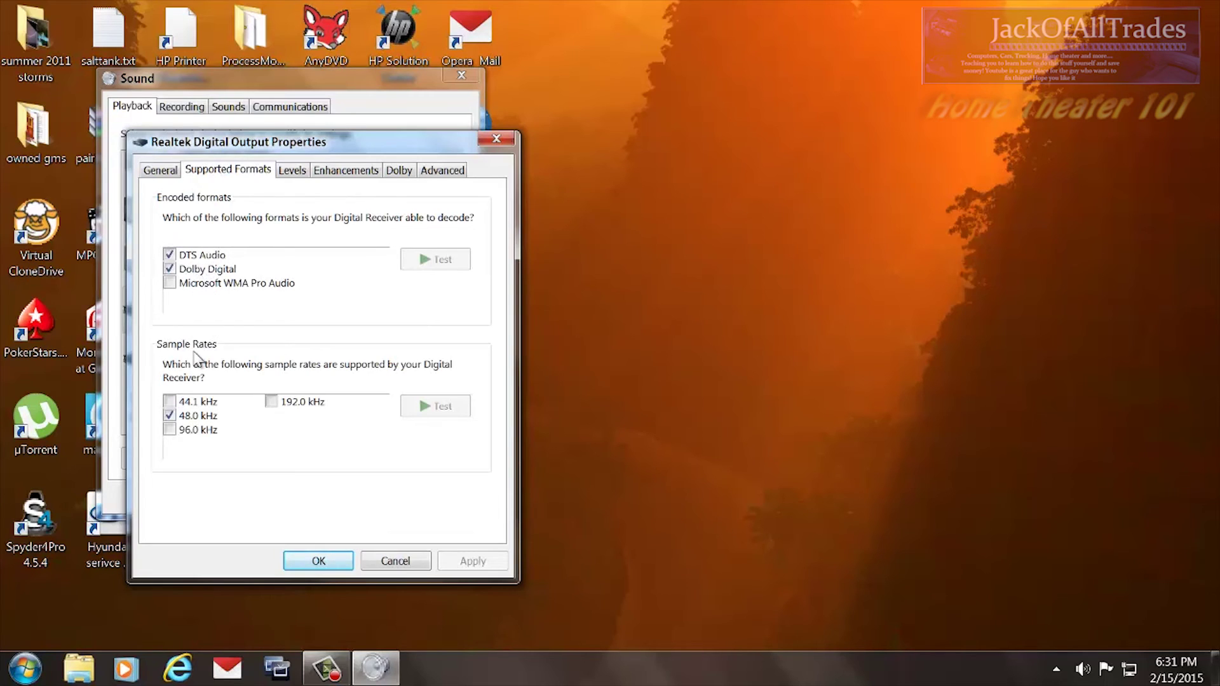
left_click(293, 170)
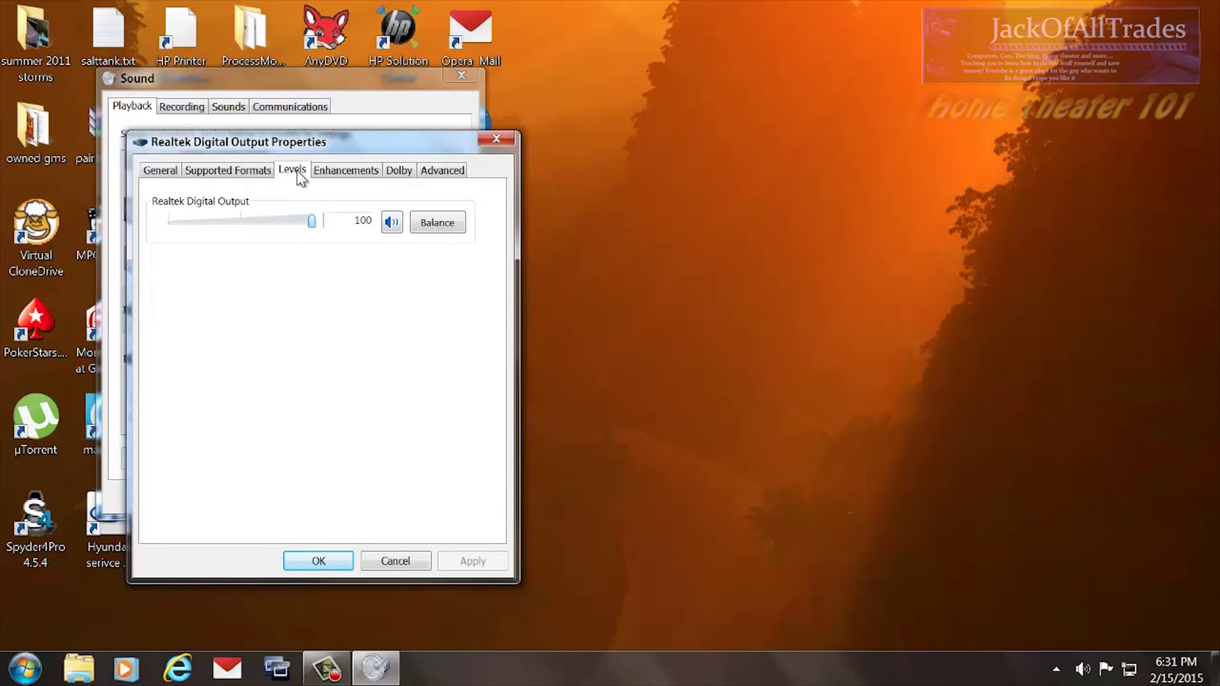
left_click(347, 174)
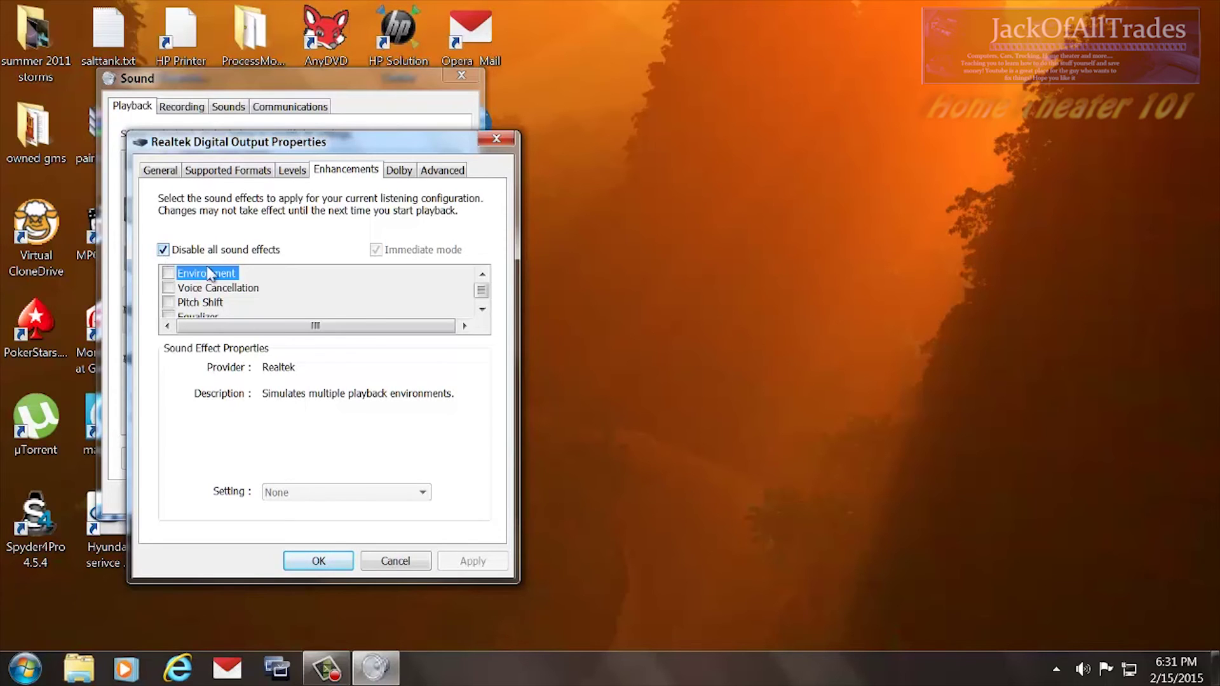
left_click(408, 173)
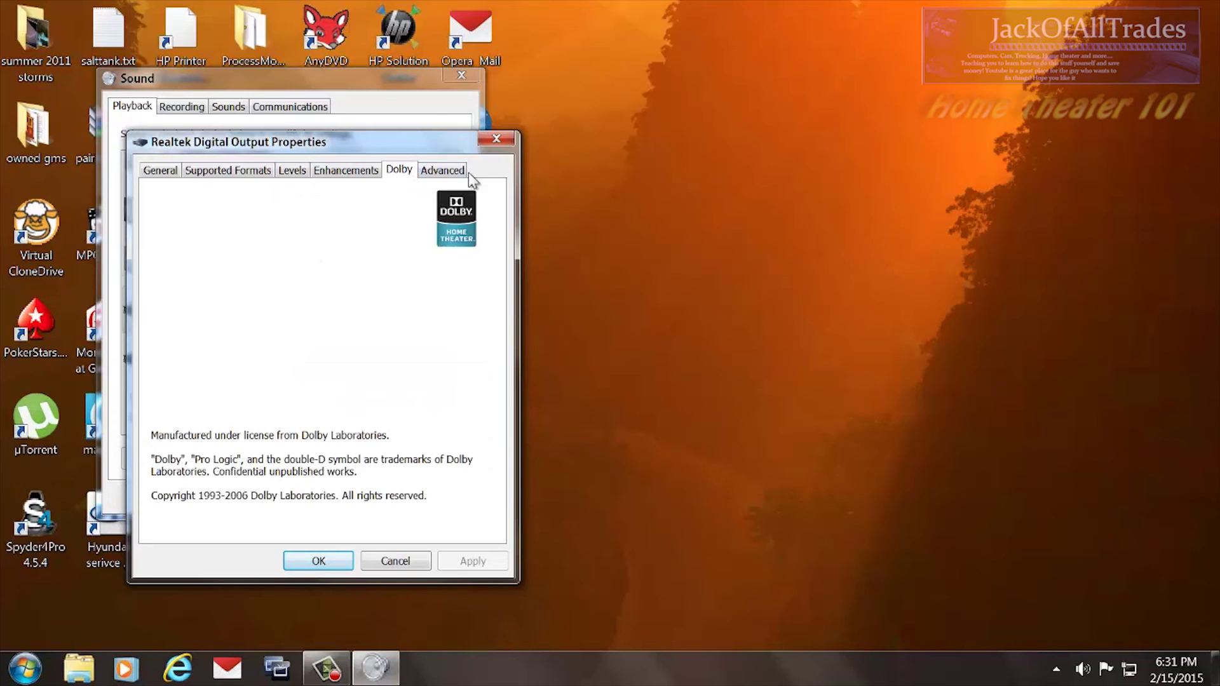
left_click(452, 171)
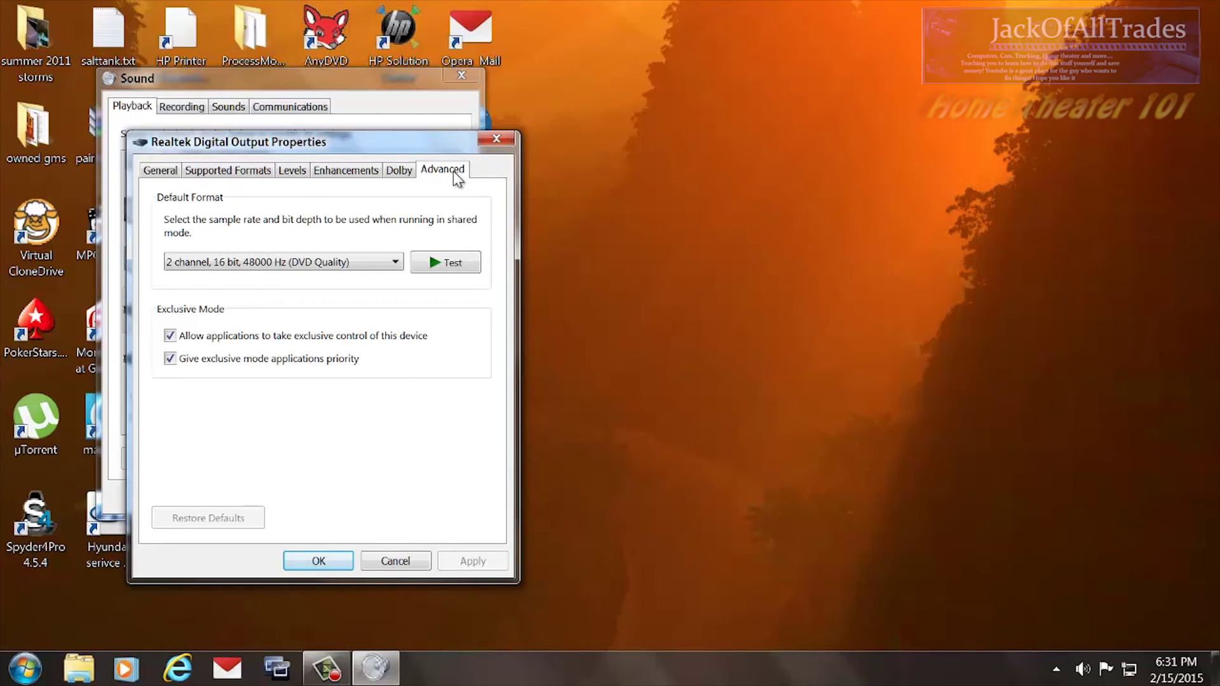